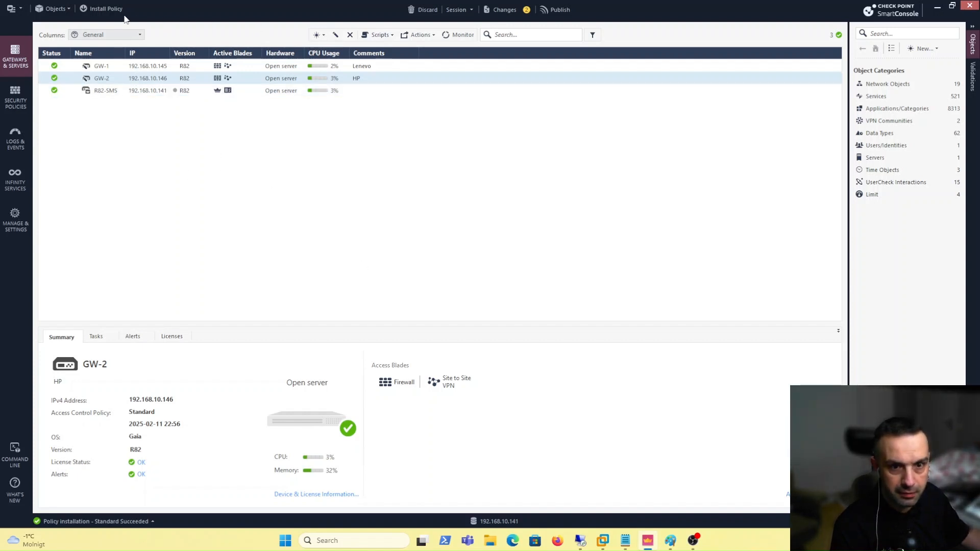
Publish the pending changes and install the Standard policy on GW-1 and GW-2
{"action": "left_click", "coordinate": [105, 9]}
{"action": "left_click", "coordinate": [536, 333]}
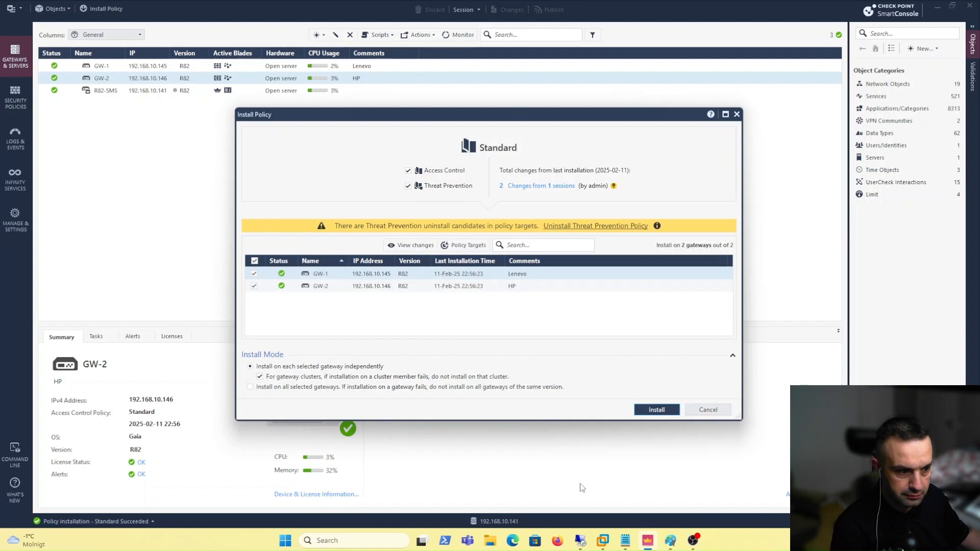
{"action": "left_click", "coordinate": [655, 410]}
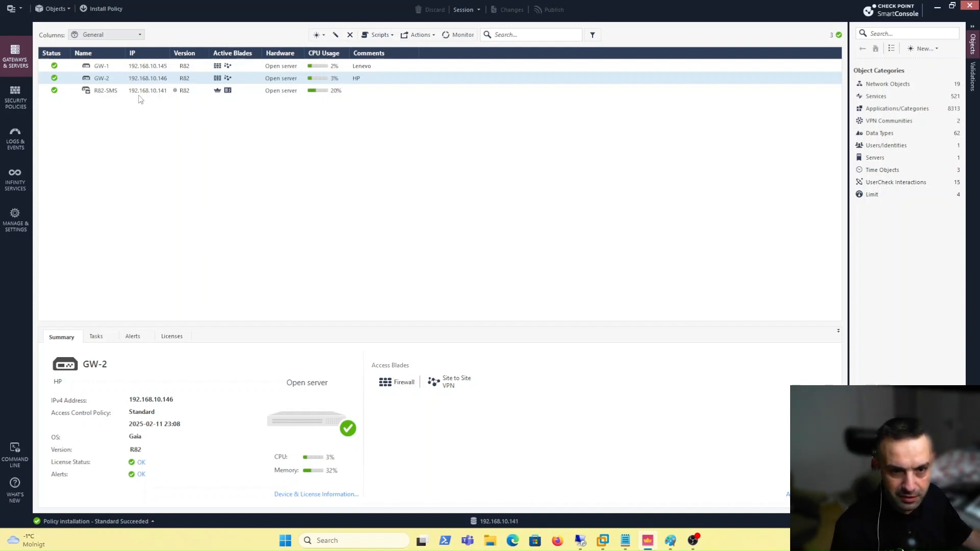
Open GW-1's gateway properties at IPSec VPN > Link Selection
{"action": "left_click", "coordinate": [146, 65]}
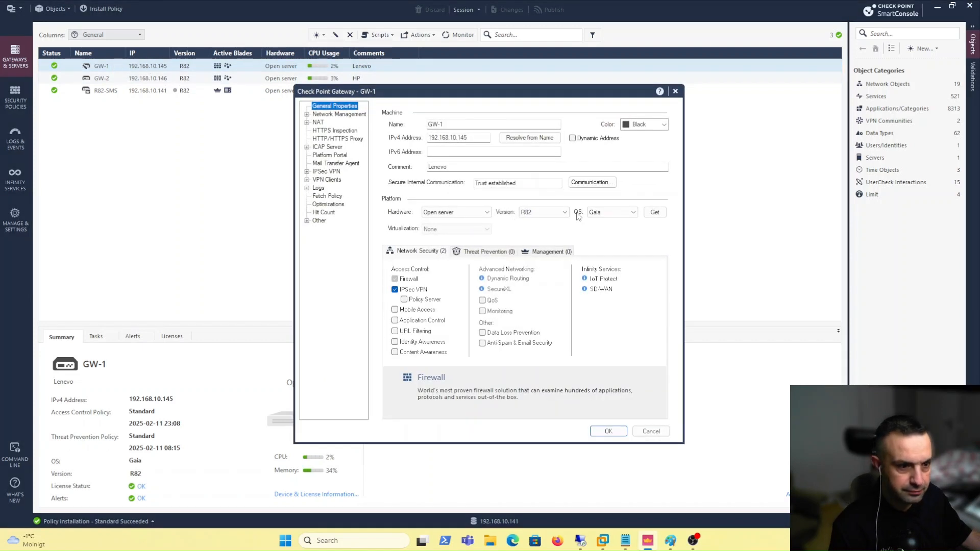
{"action": "left_click", "coordinate": [319, 172]}
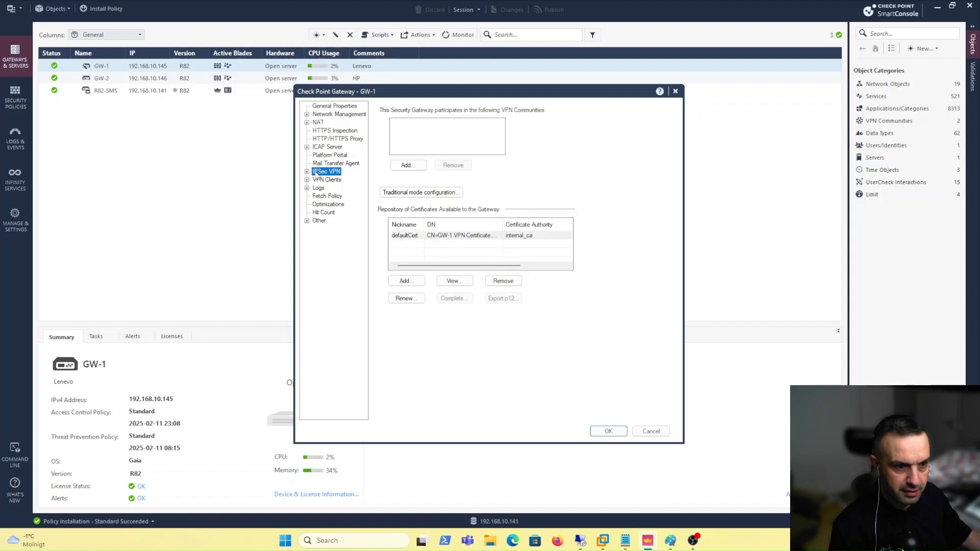
{"action": "left_click", "coordinate": [307, 173]}
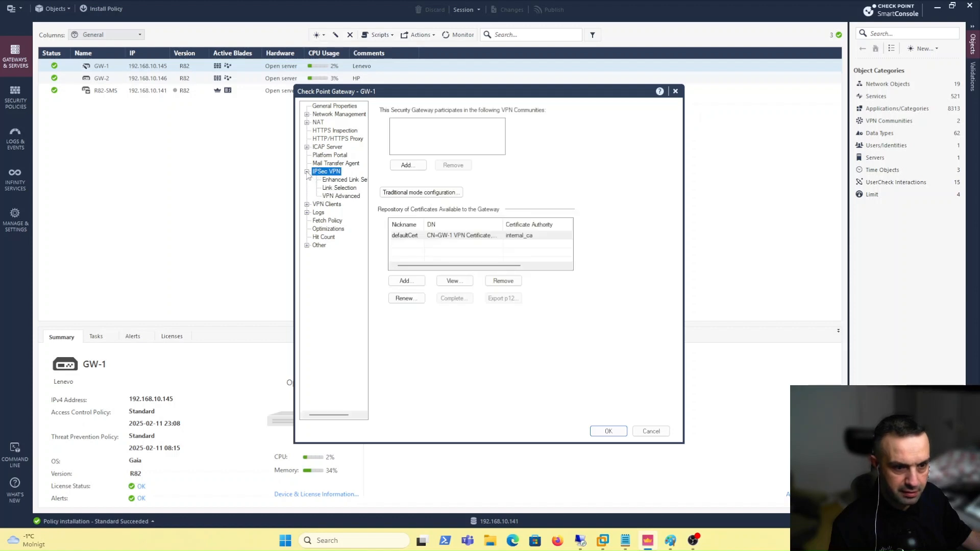
{"action": "left_click", "coordinate": [343, 189]}
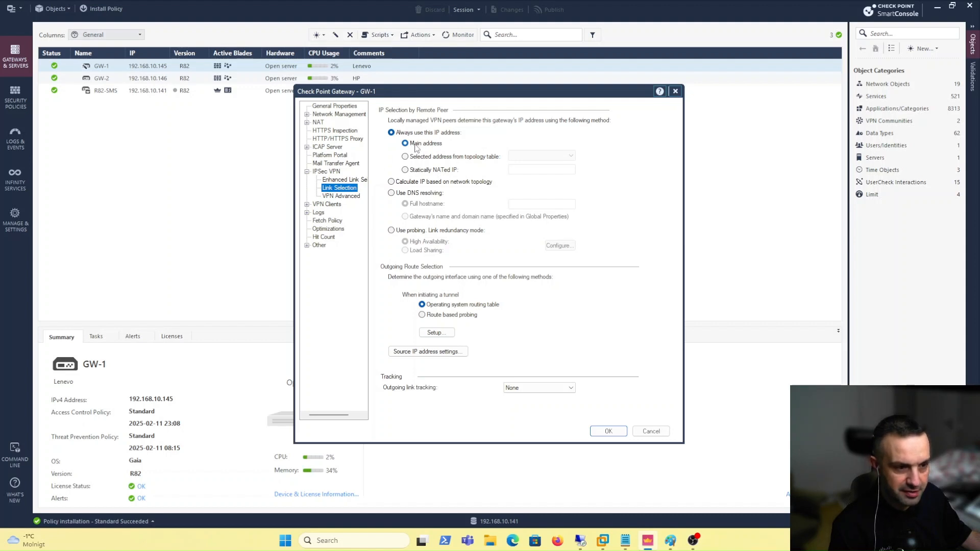
Make GW-1's VPN domain user defined and create an empty simple group named Empty_Group_GW-1
{"action": "left_click", "coordinate": [339, 114]}
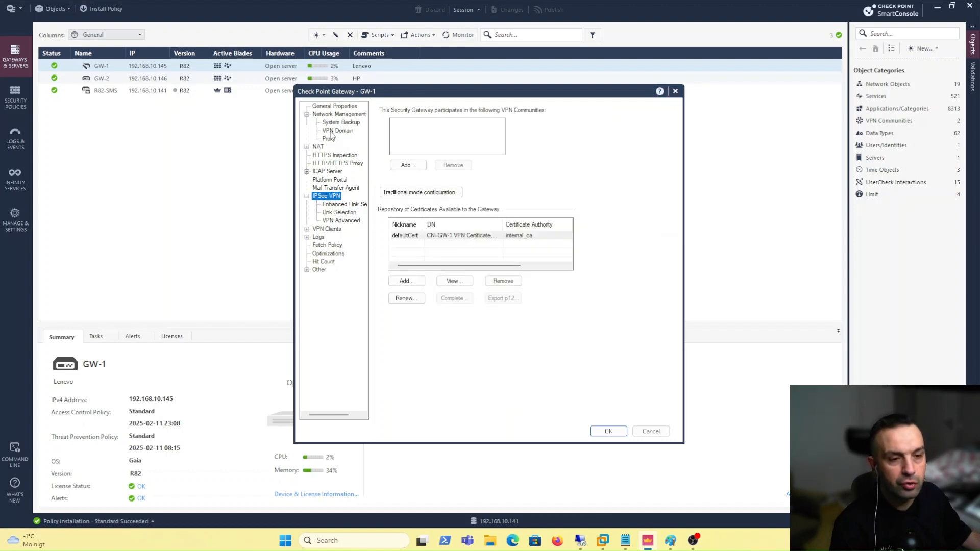
{"action": "left_click", "coordinate": [337, 130]}
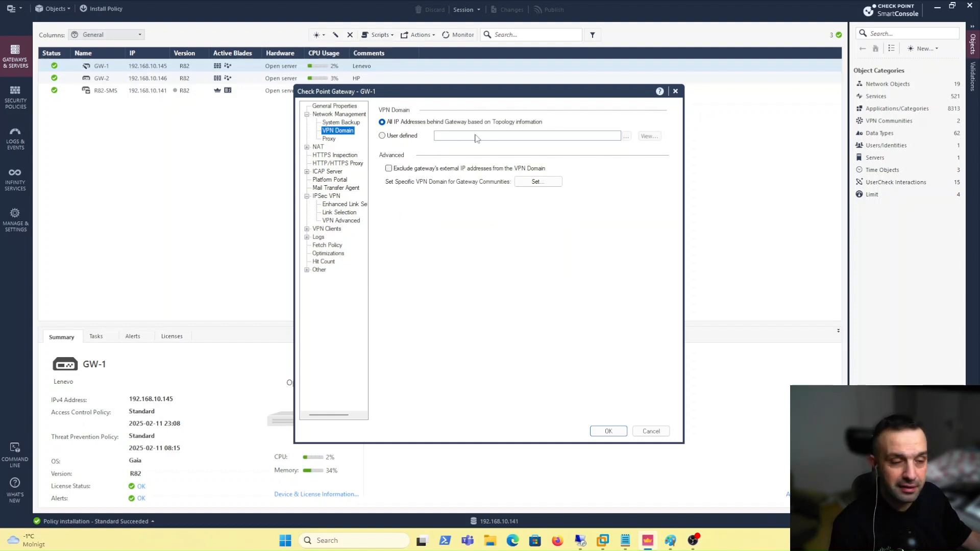
{"action": "left_click", "coordinate": [382, 135]}
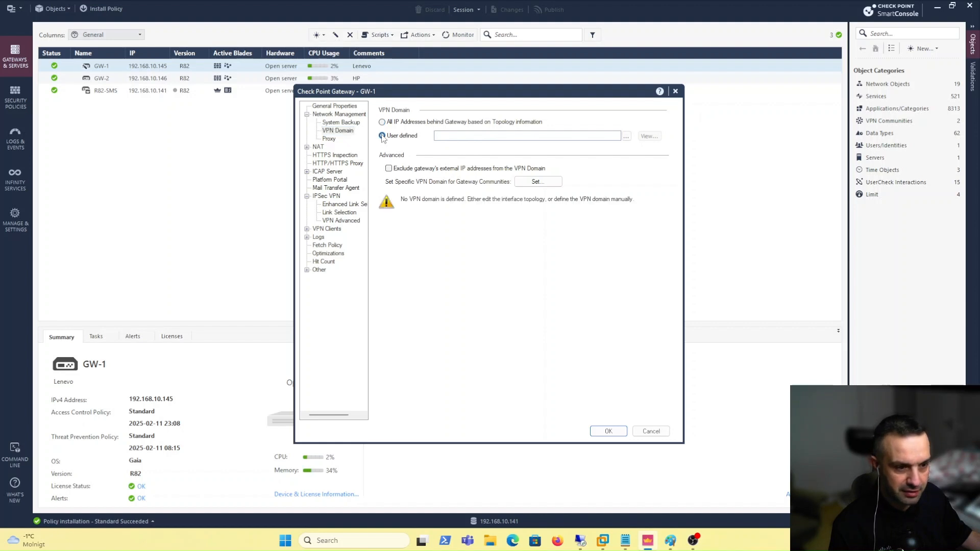
{"action": "left_click", "coordinate": [627, 136]}
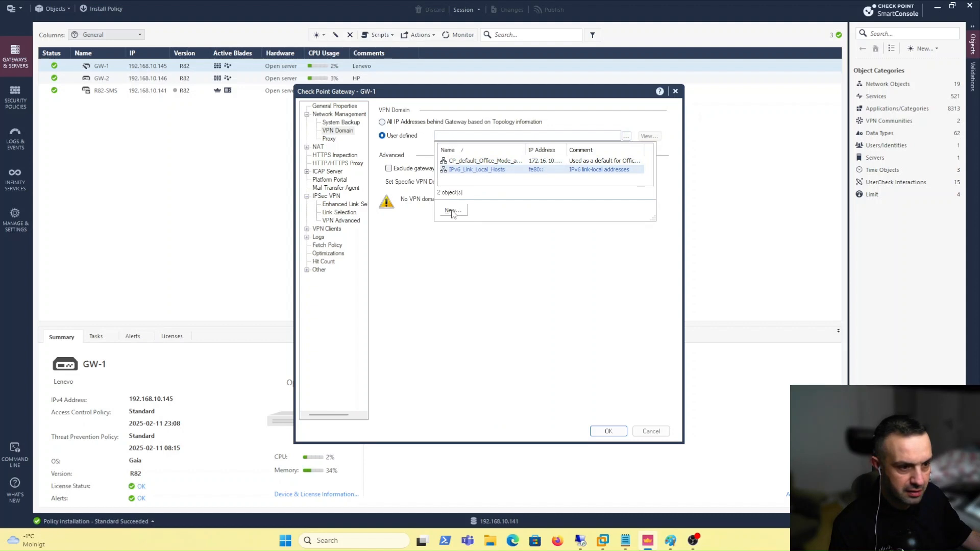
{"action": "left_click", "coordinate": [453, 211]}
{"action": "mouse_move", "coordinate": [475, 223]}
{"action": "left_click", "coordinate": [547, 223]}
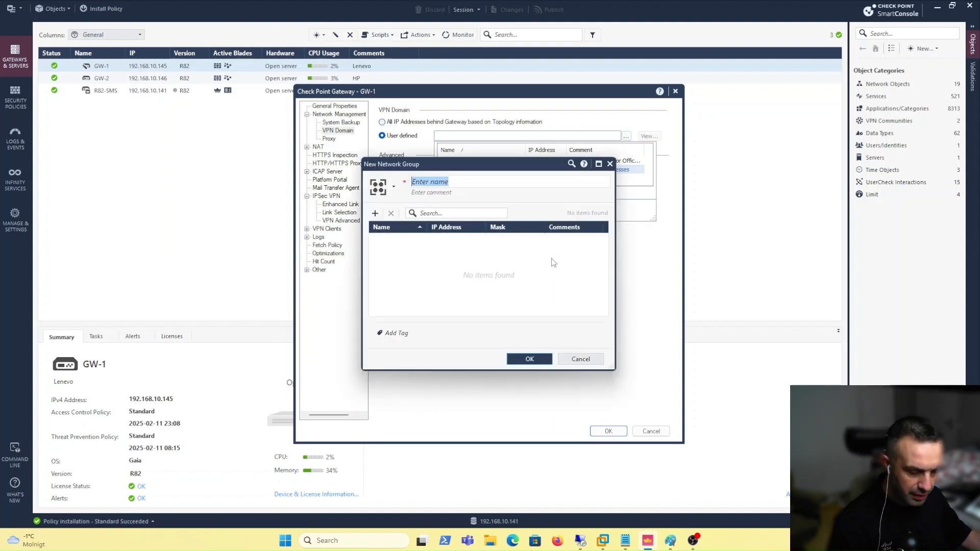
{"action": "type", "text": "E"}
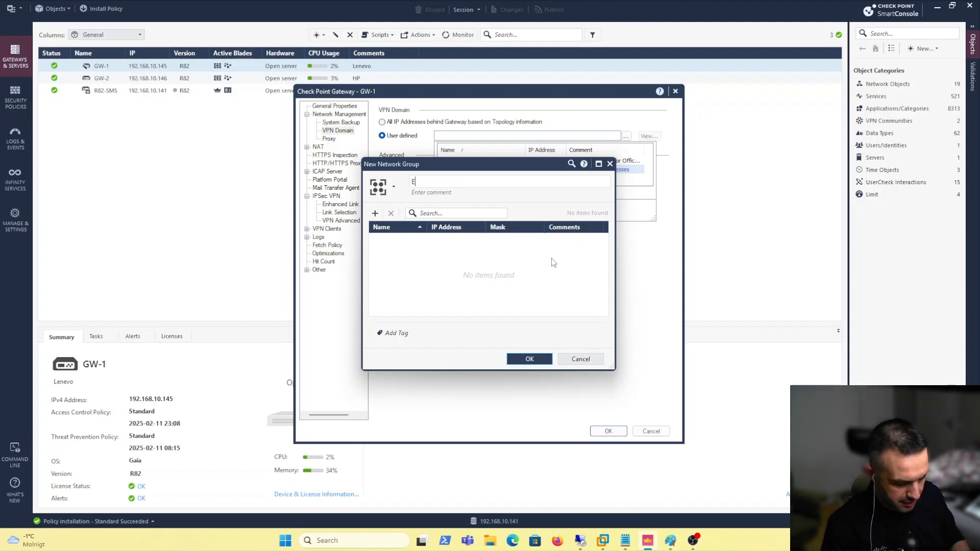
{"action": "type", "text": "mpty_"}
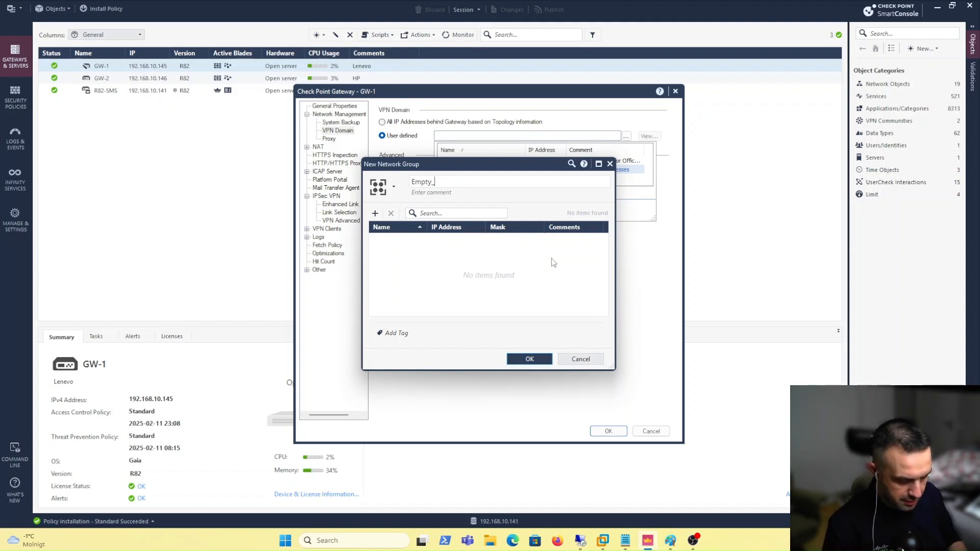
{"action": "type", "text": "Group_"}
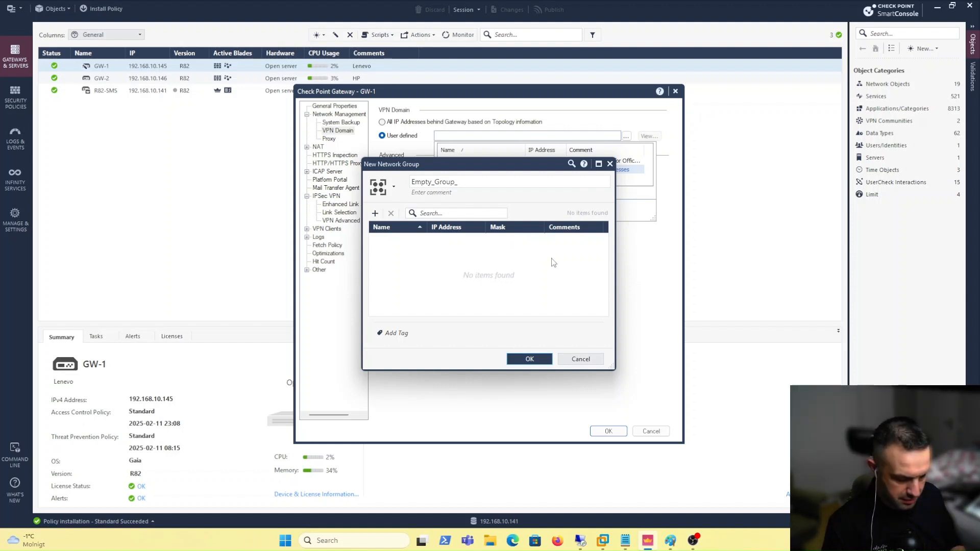
{"action": "type", "text": "GW-1"}
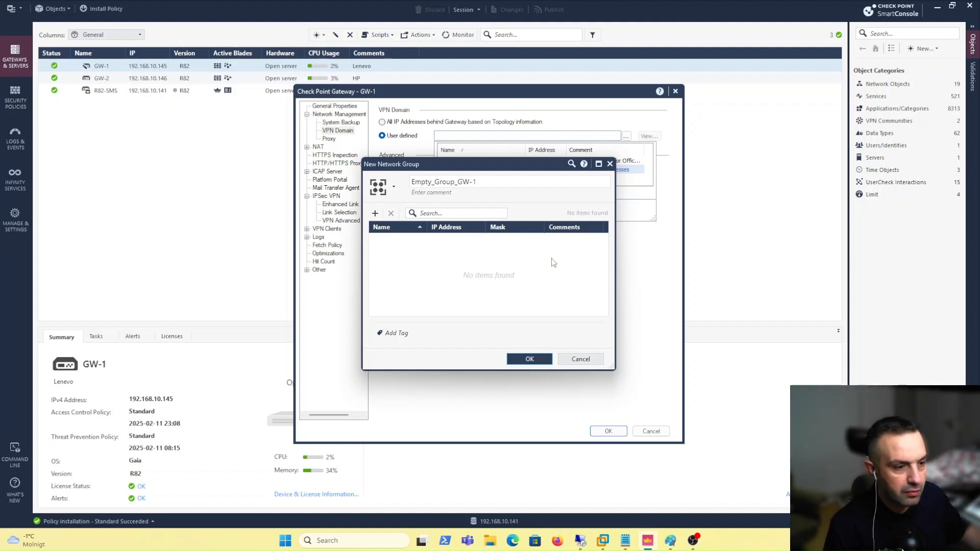
{"action": "left_click", "coordinate": [526, 358]}
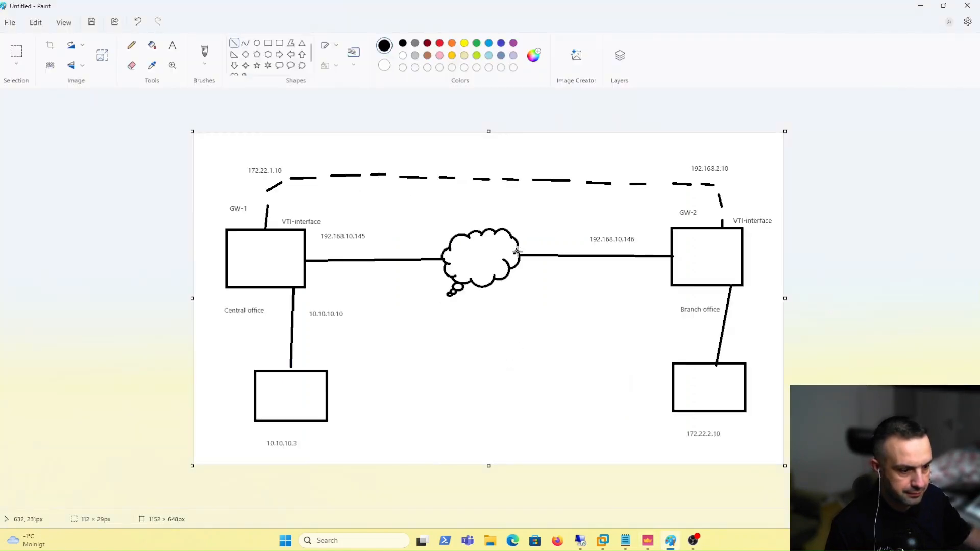
Select Empty_Group_GW-1 as GW-1's VPN domain and save the gateway
{"action": "left_click", "coordinate": [647, 541]}
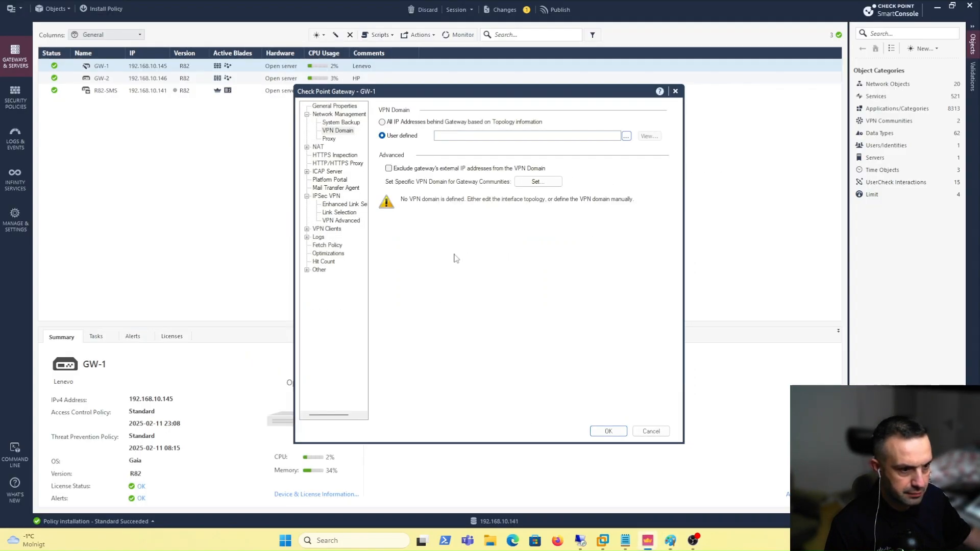
{"action": "left_click", "coordinate": [627, 136]}
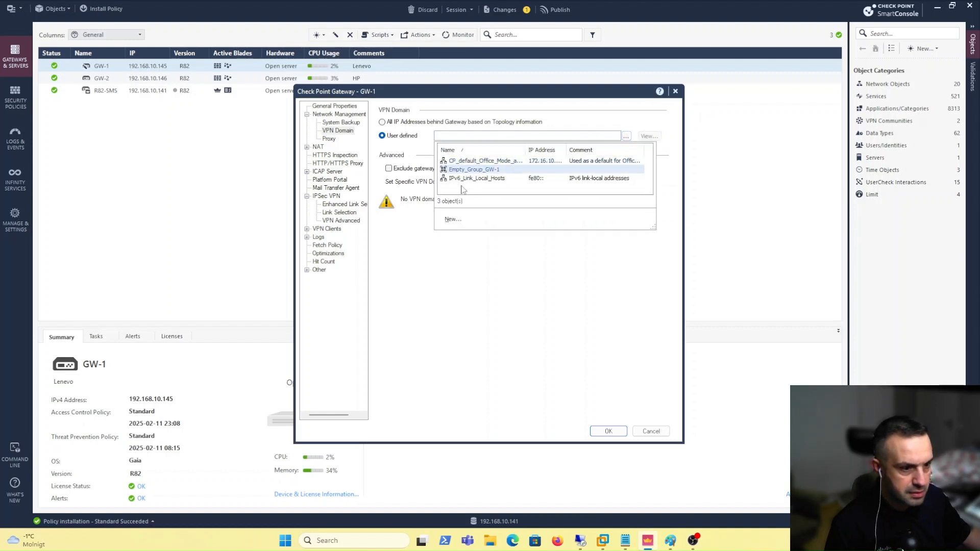
{"action": "left_click", "coordinate": [489, 172]}
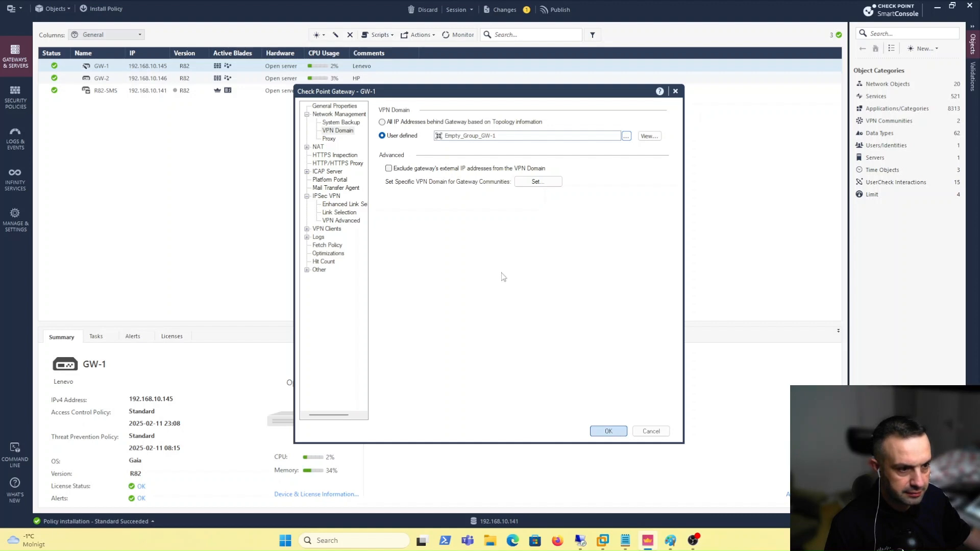
{"action": "key", "text": "Return"}
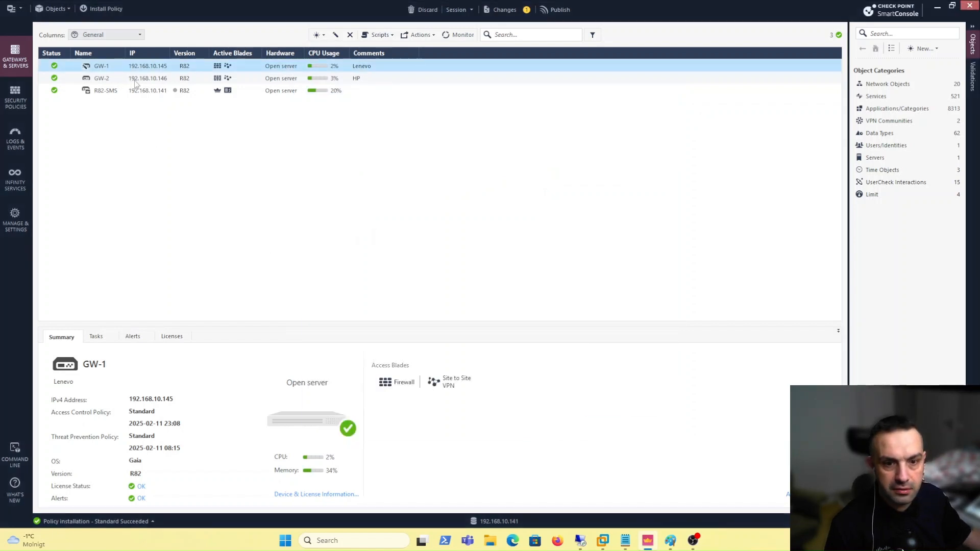
Open GW-2's Network Management > VPN Domain settings and its object list
{"action": "left_click", "coordinate": [135, 81]}
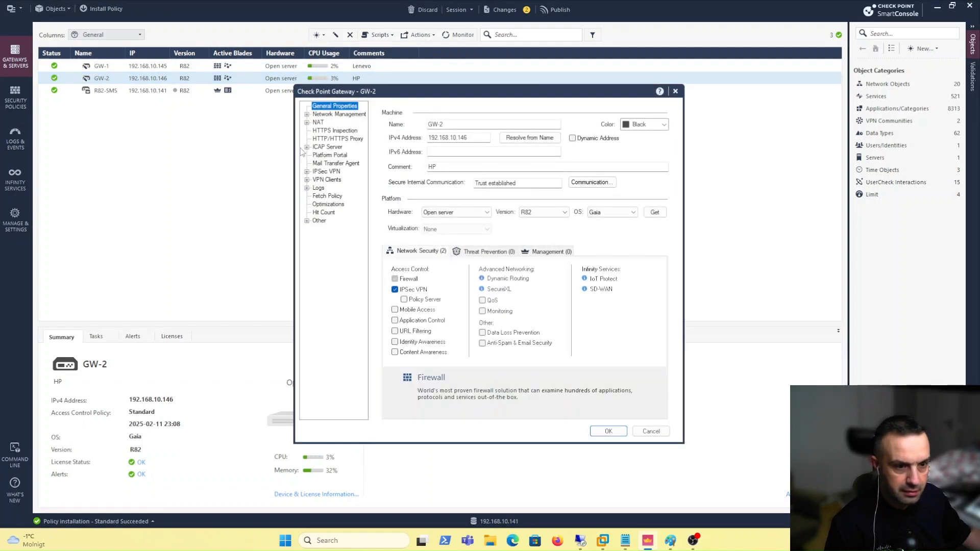
{"action": "left_click", "coordinate": [307, 115]}
{"action": "left_click", "coordinate": [334, 122]}
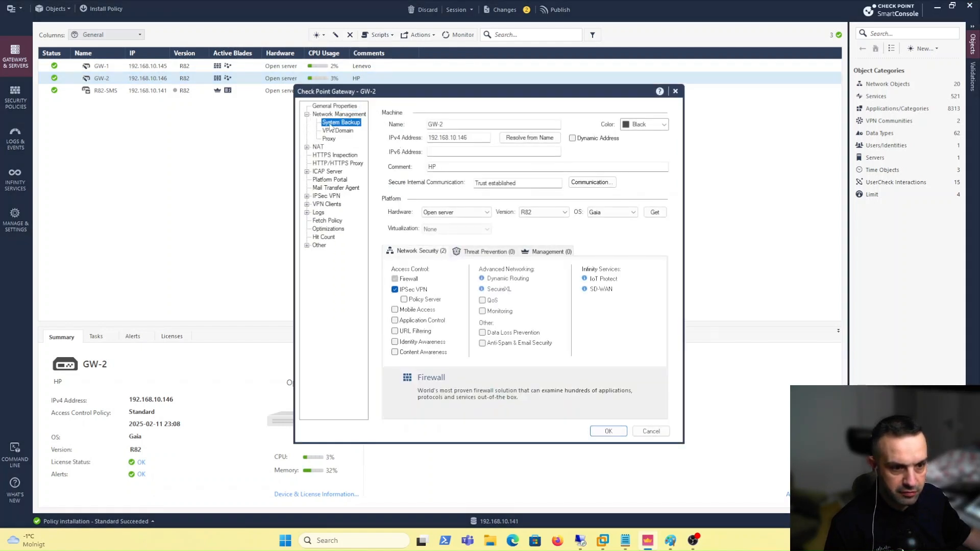
{"action": "left_click", "coordinate": [333, 131]}
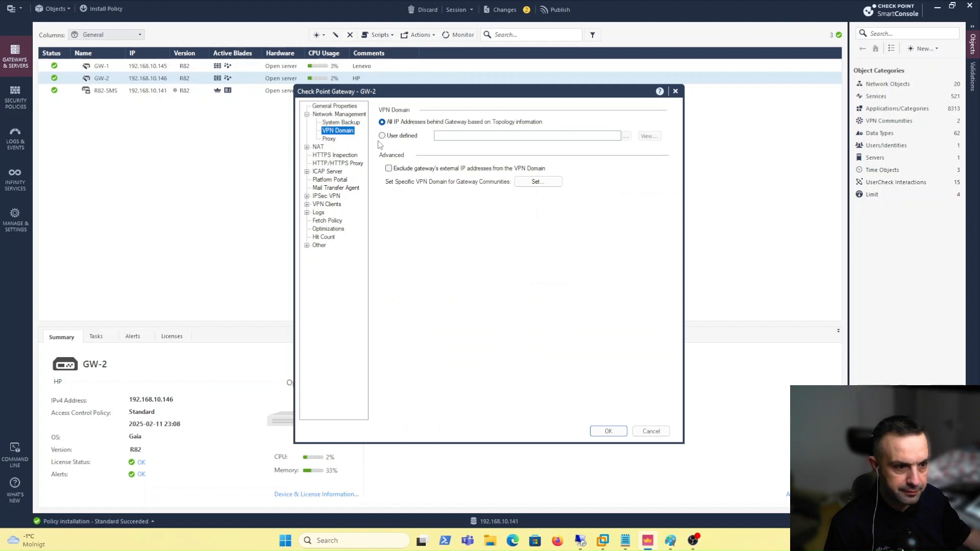
{"action": "left_click", "coordinate": [626, 137]}
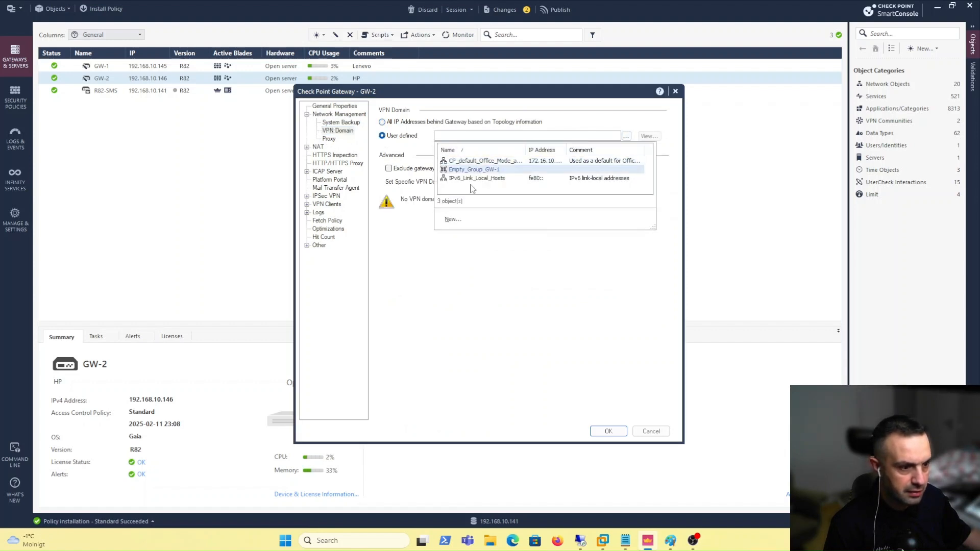
Create an empty simple network group named Empty_Group_GW-2
{"action": "left_click", "coordinate": [453, 220]}
{"action": "mouse_move", "coordinate": [480, 231]}
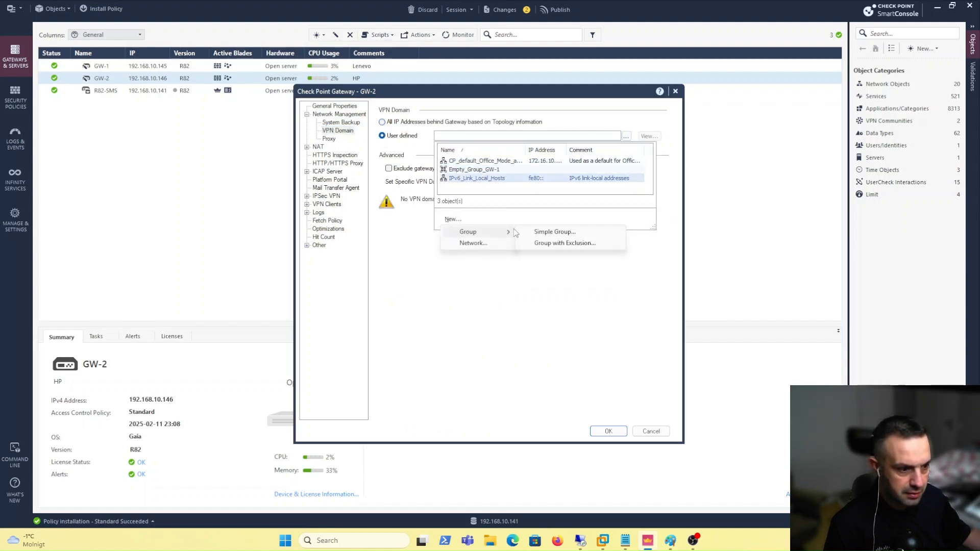
{"action": "left_click", "coordinate": [536, 231]}
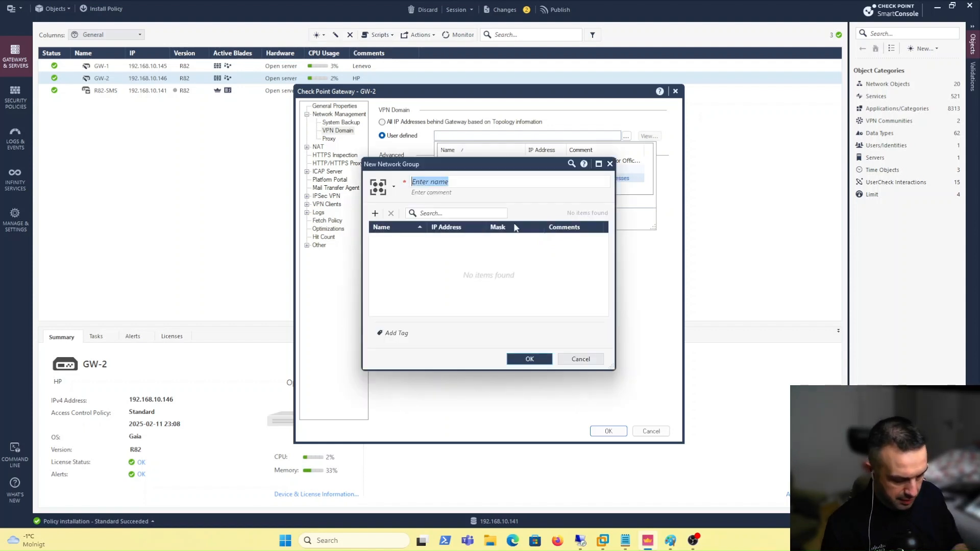
{"action": "type", "text": "Empty_Group"}
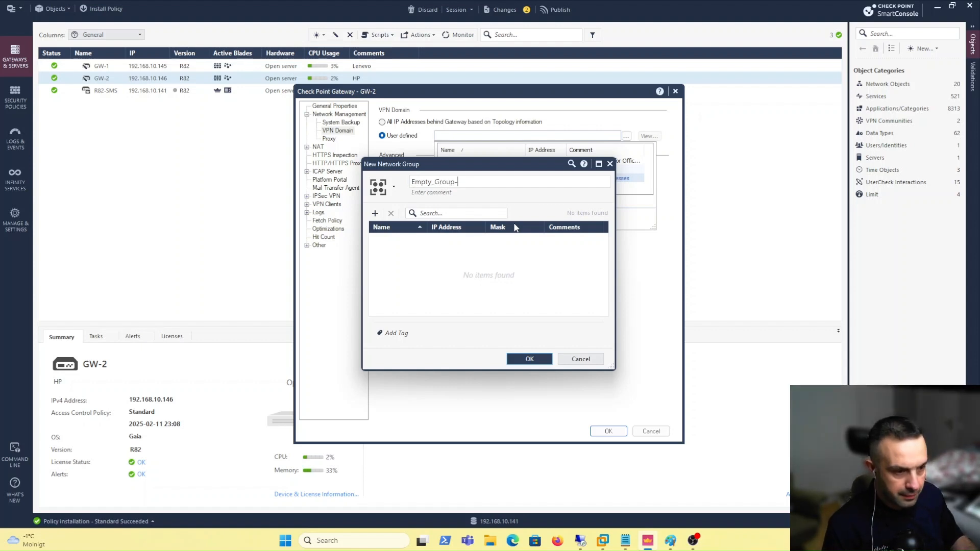
{"action": "type", "text": "-Gw"}
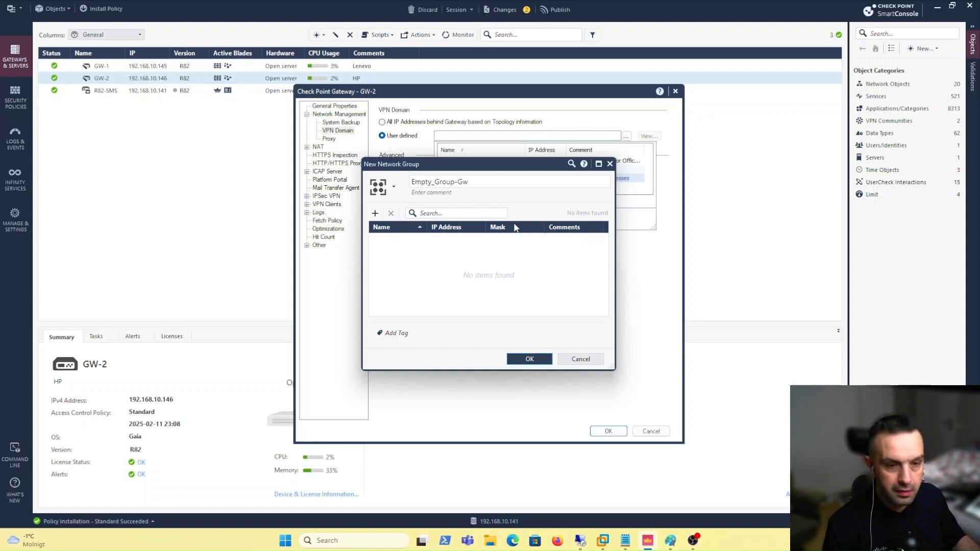
{"action": "type", "text": "-2"}
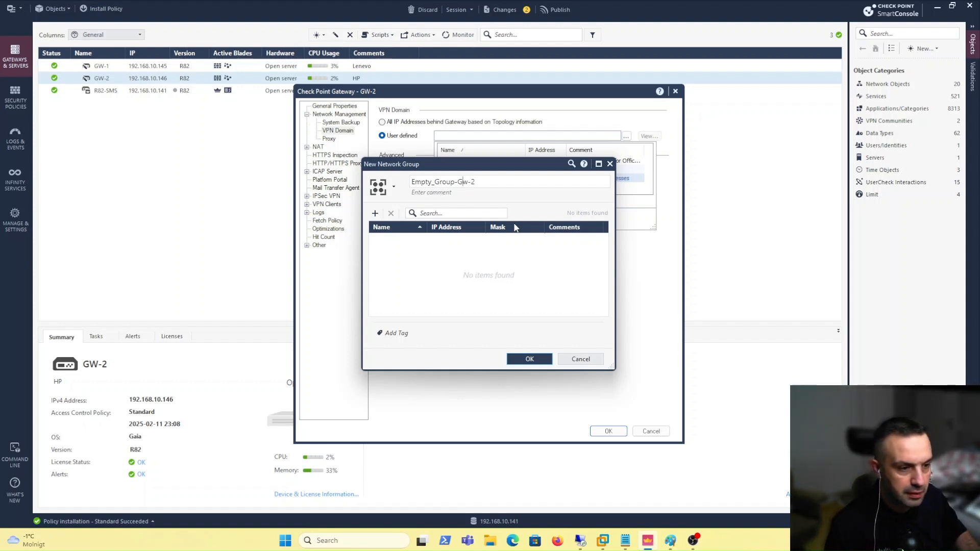
{"action": "key", "text": "Left"}
{"action": "key", "text": "Left"}
{"action": "key", "text": "Left"}
{"action": "key", "text": "BackSpace"}
{"action": "type", "text": "_"}
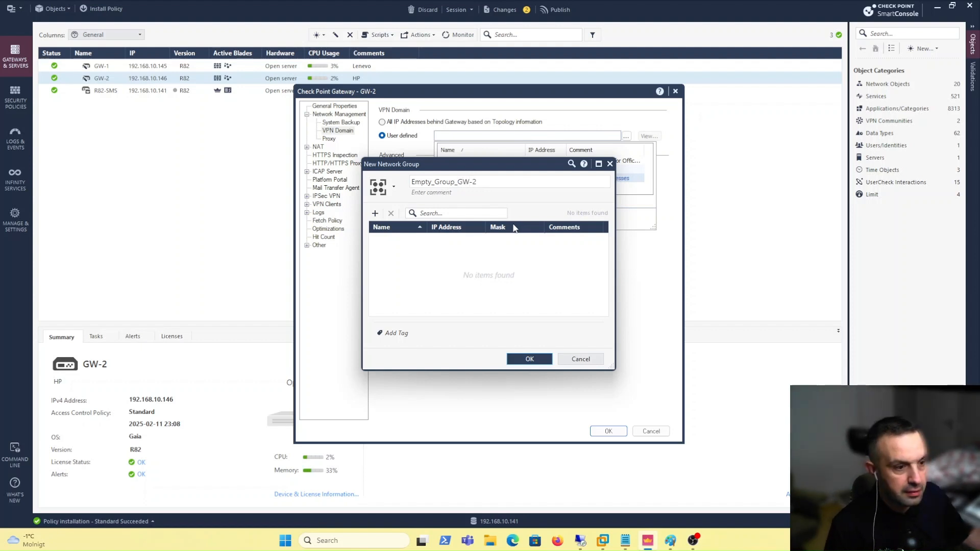
{"action": "left_click", "coordinate": [537, 359]}
Select Empty_Group_GW-2 as GW-2's VPN domain and save the gateway
{"action": "key", "text": "alt+Tab"}
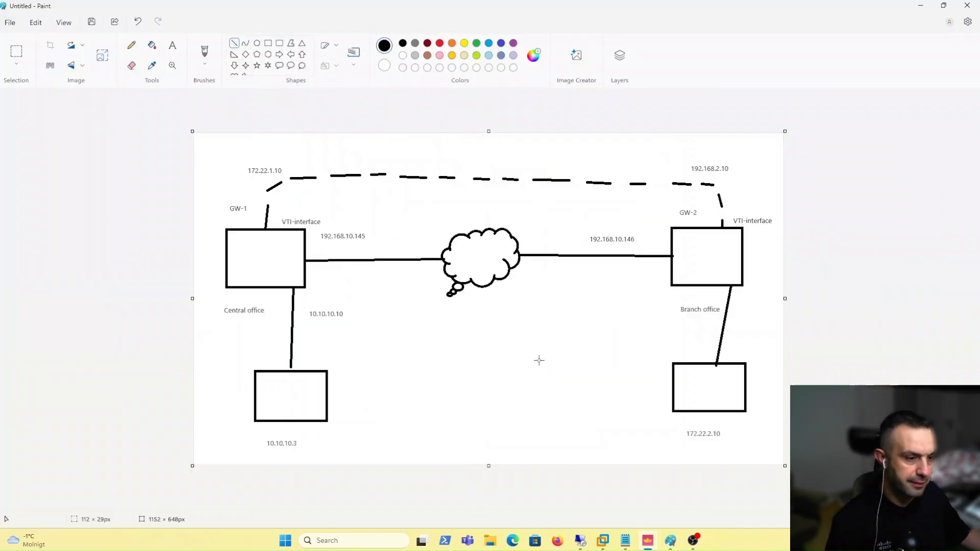
{"action": "left_click", "coordinate": [647, 543]}
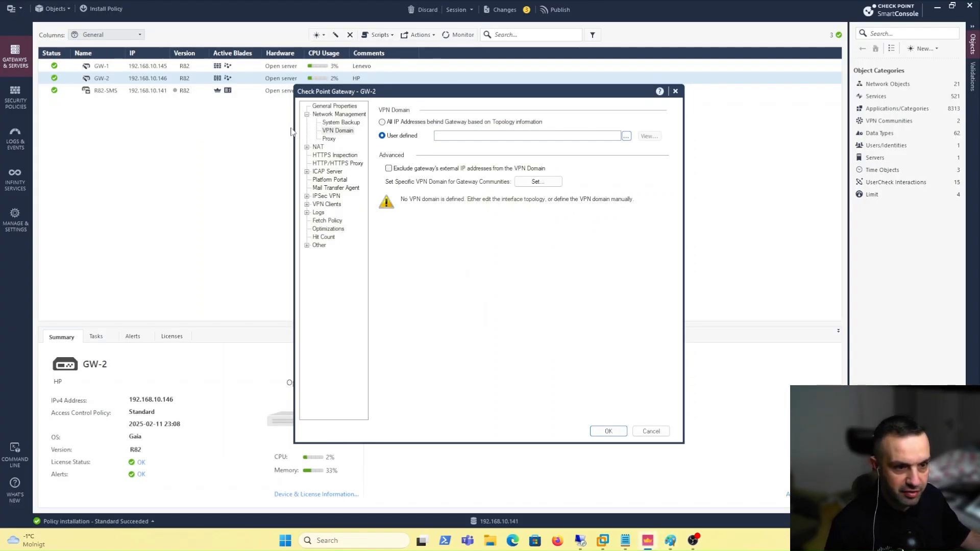
{"action": "left_click", "coordinate": [626, 136]}
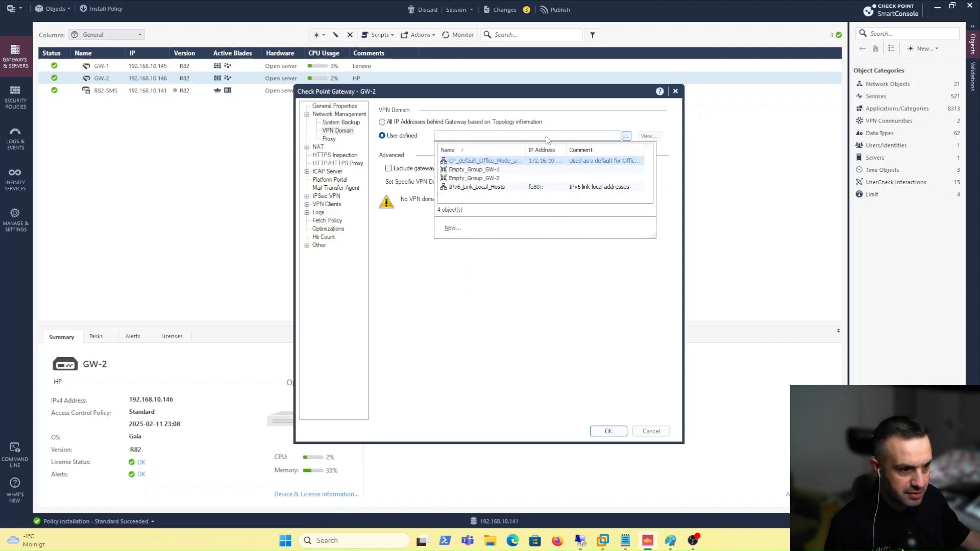
{"action": "left_click", "coordinate": [484, 182]}
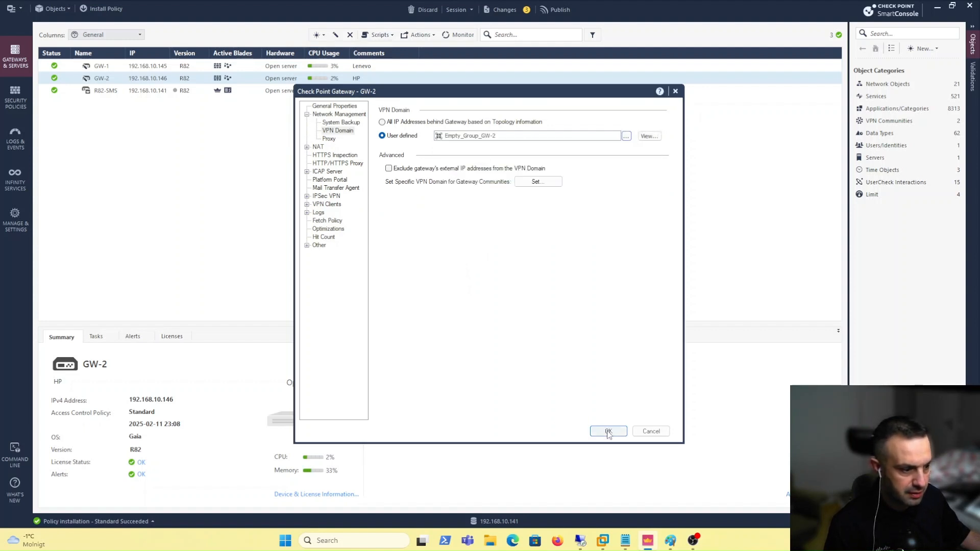
{"action": "key", "text": "Return"}
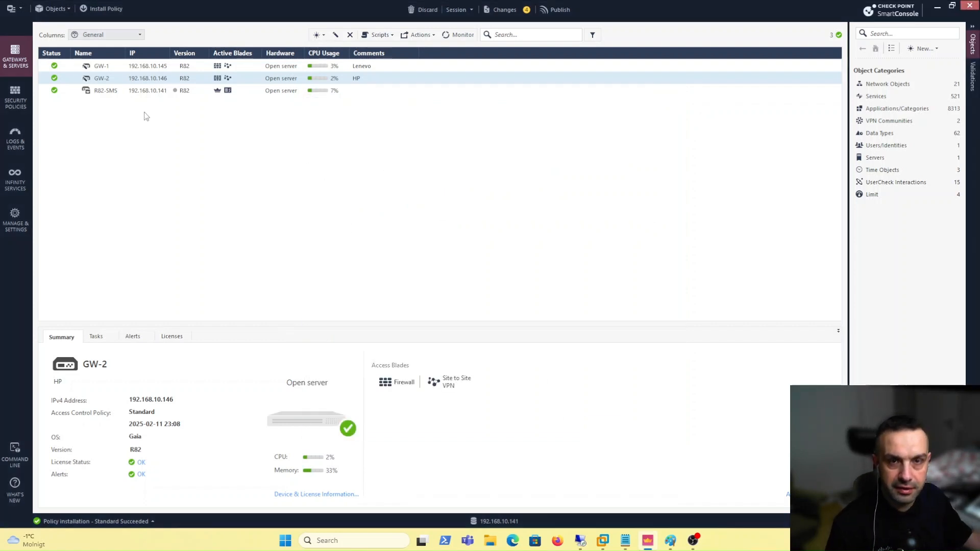
{"action": "double_click", "coordinate": [153, 79]}
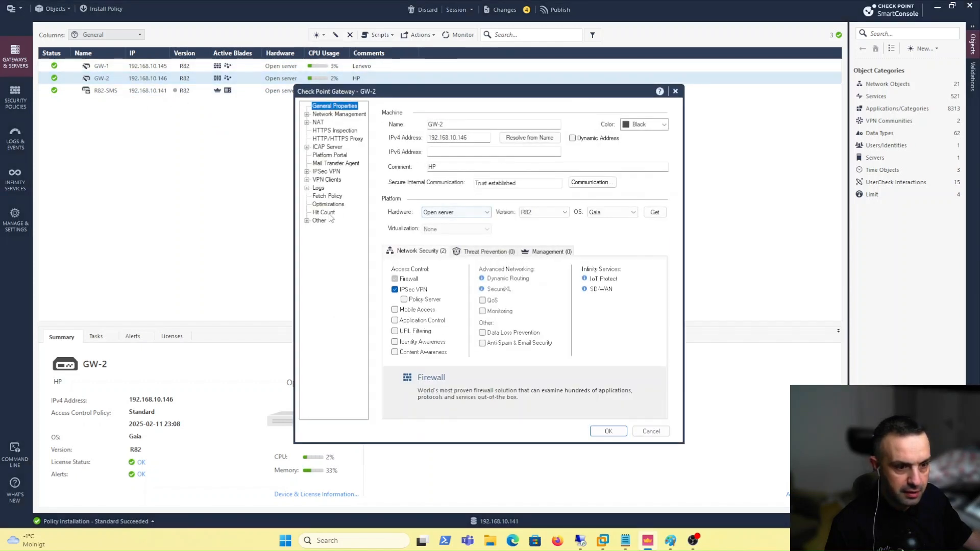
{"action": "left_click", "coordinate": [307, 171]}
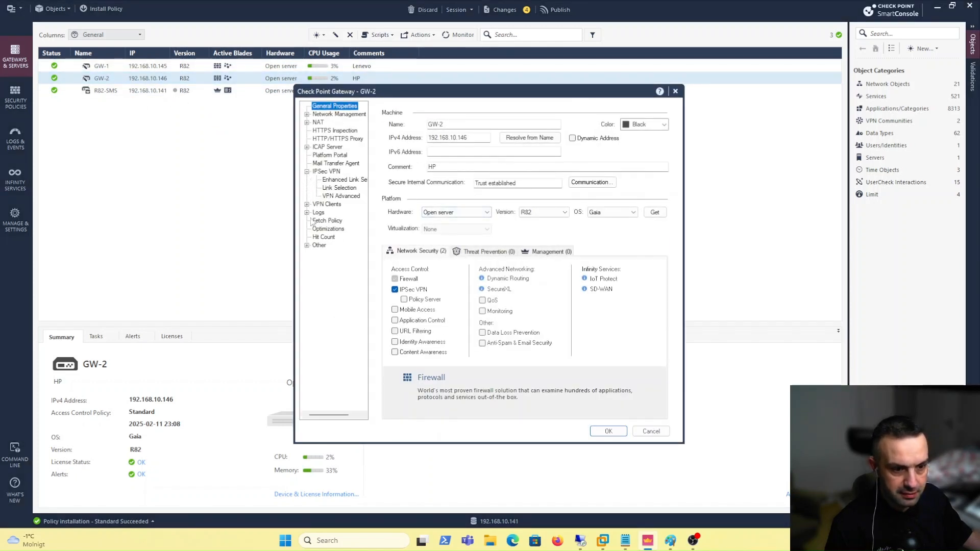
{"action": "left_click", "coordinate": [340, 188]}
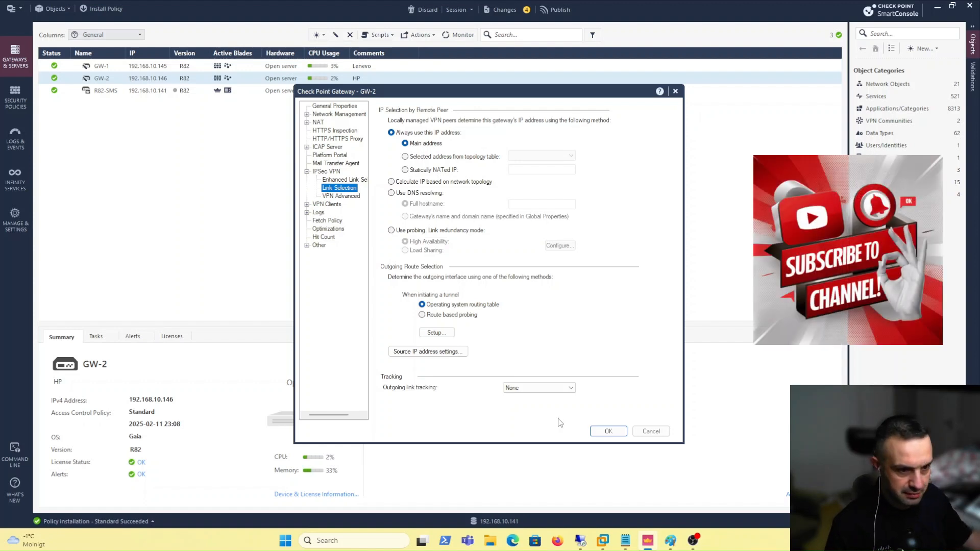
{"action": "left_click", "coordinate": [609, 431]}
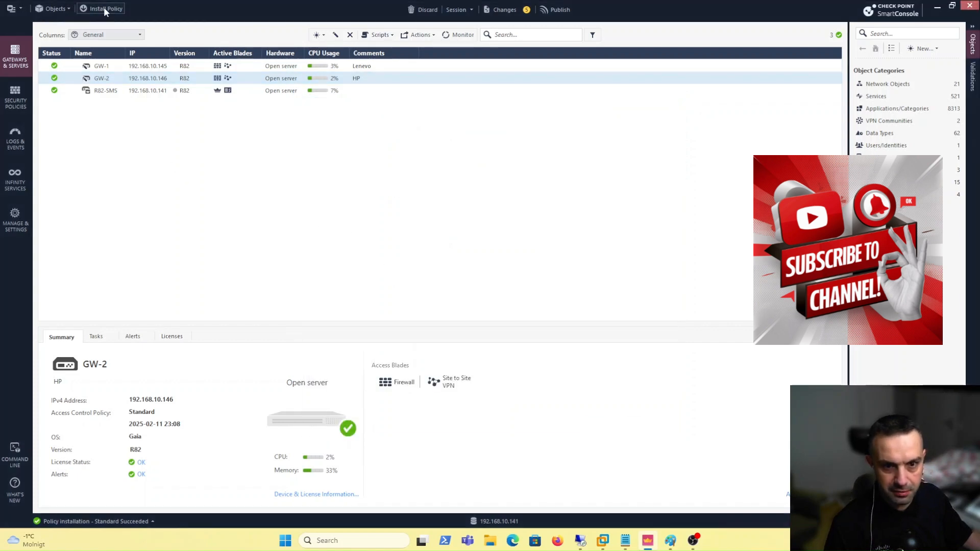
Publish and install the Standard policy on both gateways, then show Security Policies
{"action": "left_click", "coordinate": [105, 8]}
{"action": "left_click", "coordinate": [535, 331]}
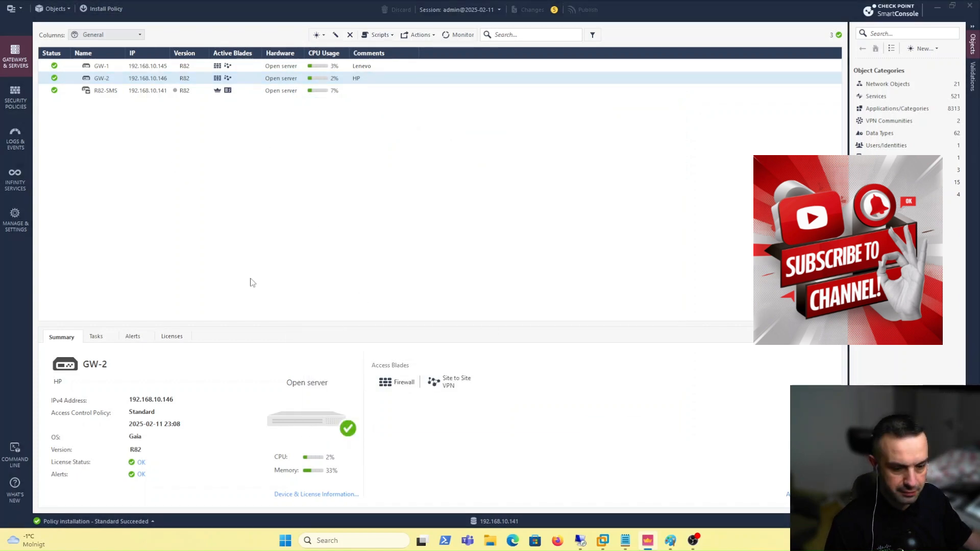
{"action": "left_click", "coordinate": [656, 411]}
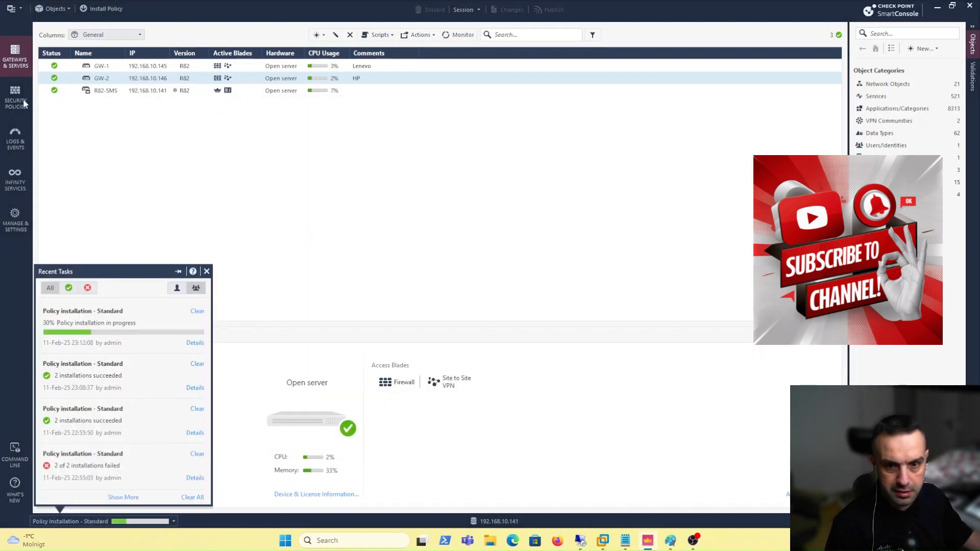
{"action": "left_click", "coordinate": [23, 101]}
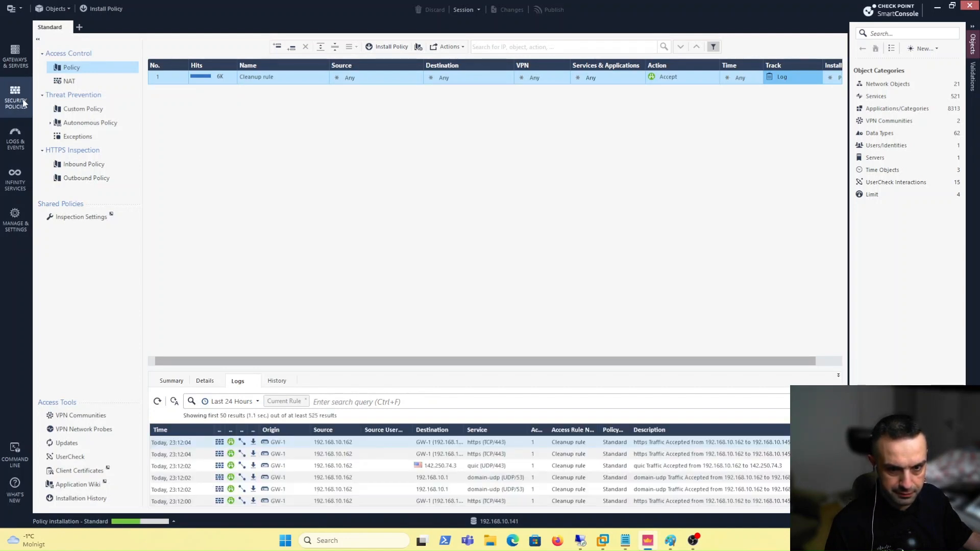
Go to VPN Communities and start a new Star Community
{"action": "left_click", "coordinate": [81, 416]}
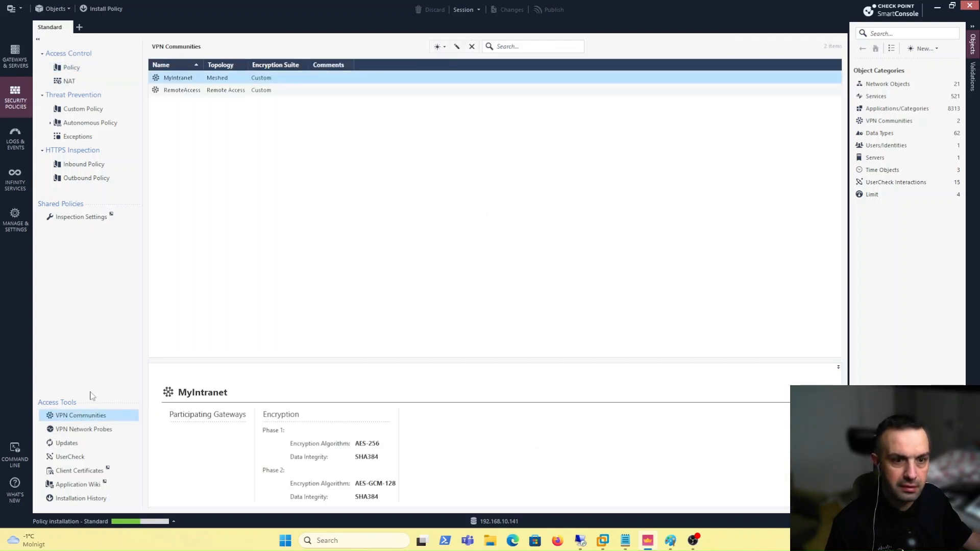
{"action": "left_click", "coordinate": [443, 51]}
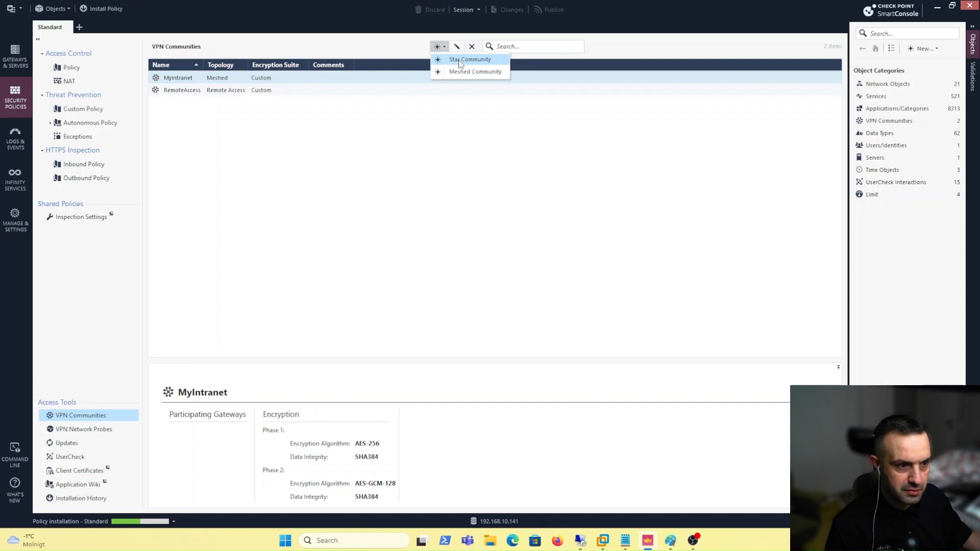
{"action": "left_click", "coordinate": [462, 60]}
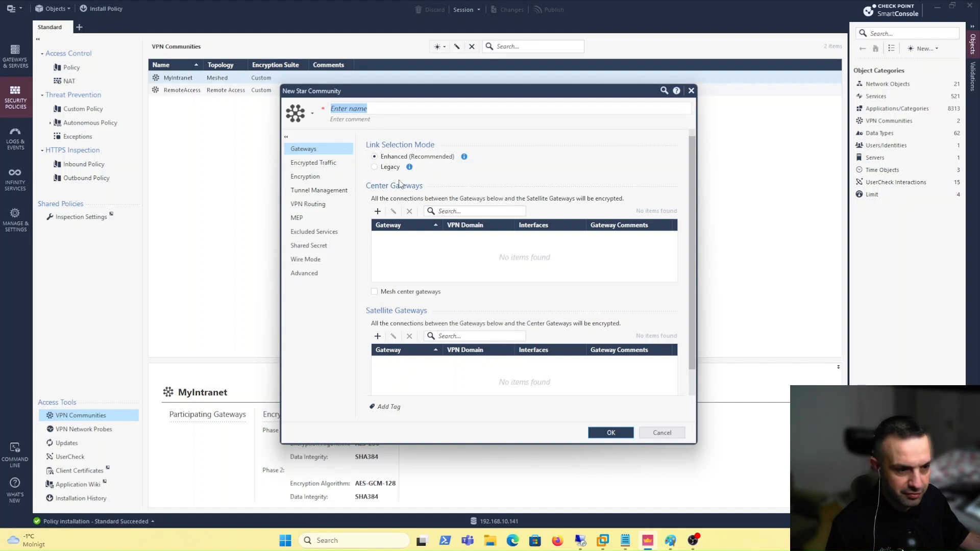
Use Legacy link selection, with GW-1 as center gateway and GW-2 as satellite
{"action": "left_click", "coordinate": [375, 167]}
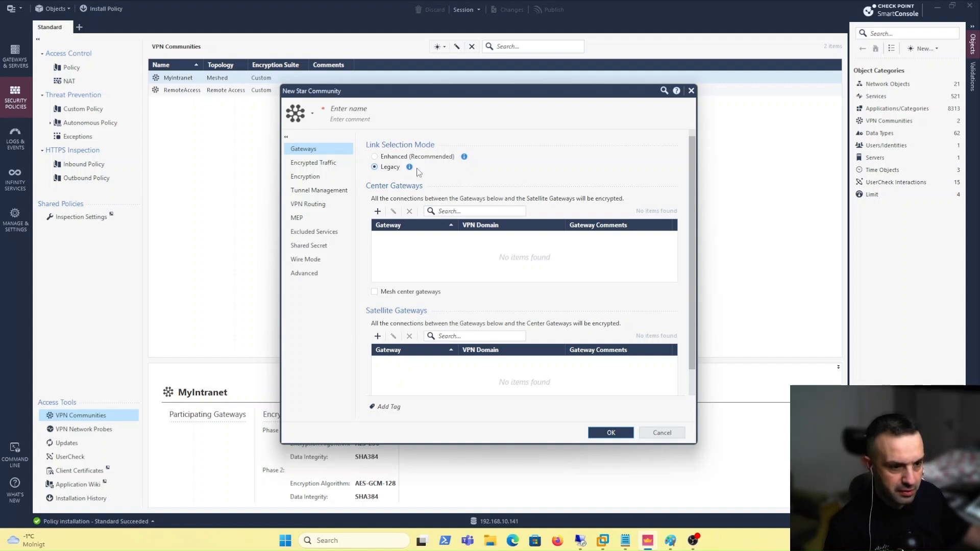
{"action": "left_click", "coordinate": [377, 211]}
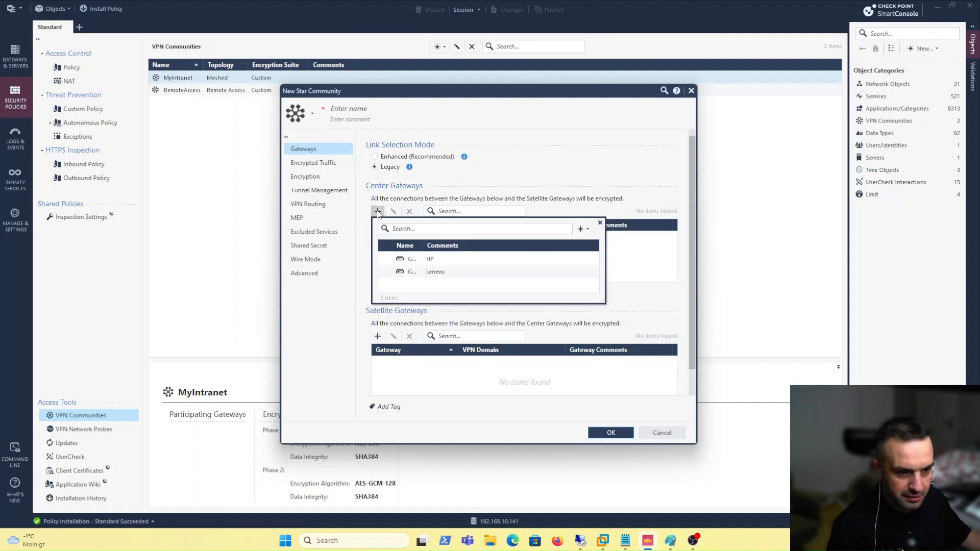
{"action": "left_click", "coordinate": [417, 273]}
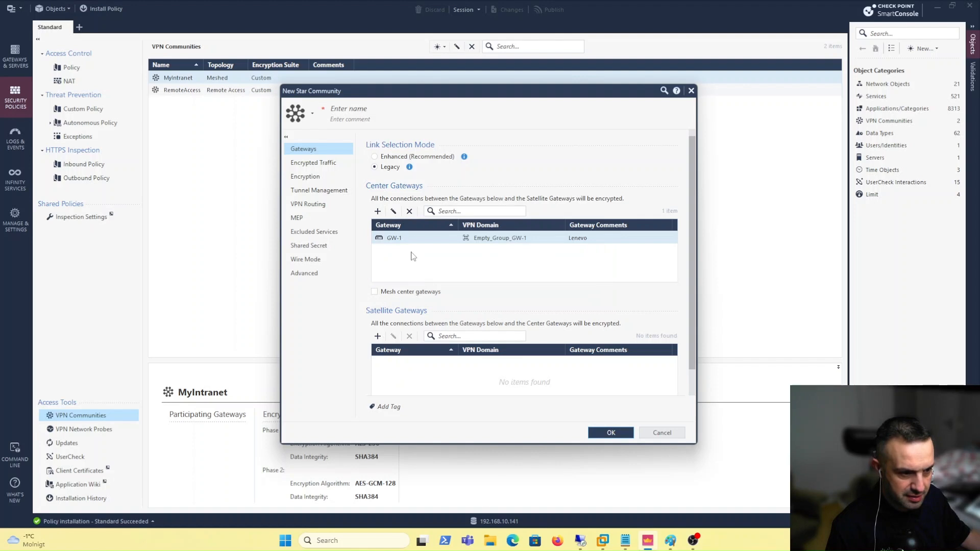
{"action": "left_click", "coordinate": [378, 336]}
{"action": "left_click", "coordinate": [417, 385]}
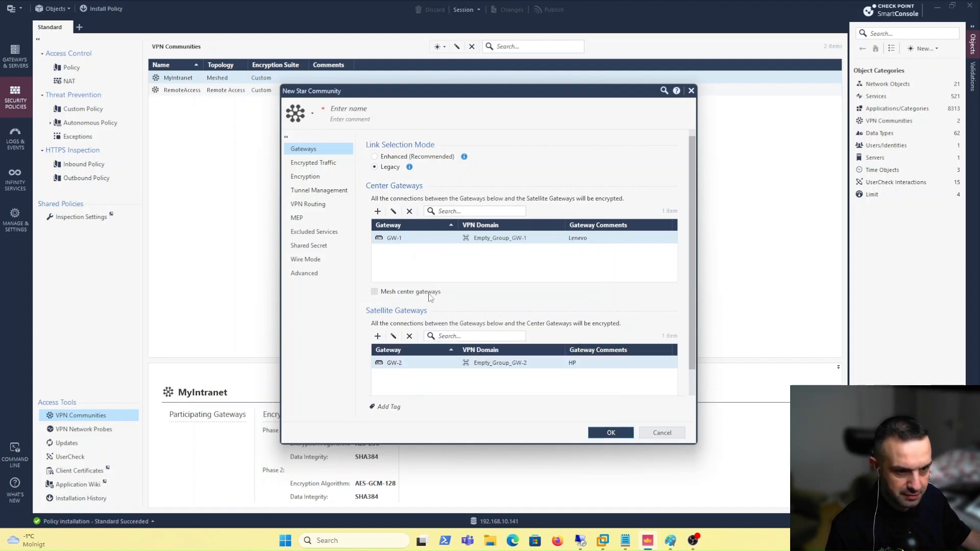
{"action": "left_click", "coordinate": [321, 190]}
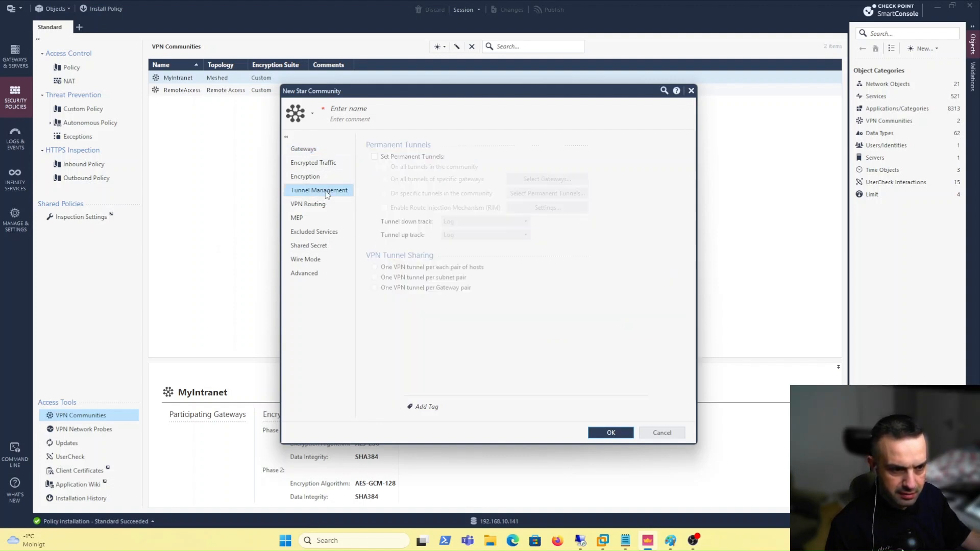
Tick 'Disable NAT inside the VPN community' in the community's Advanced settings
{"action": "left_click", "coordinate": [322, 206]}
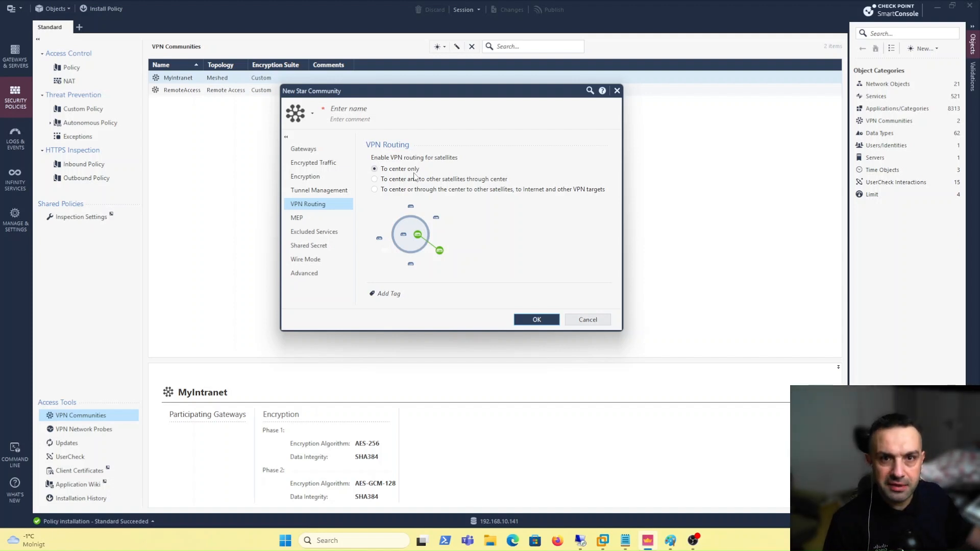
{"action": "left_click", "coordinate": [304, 273]}
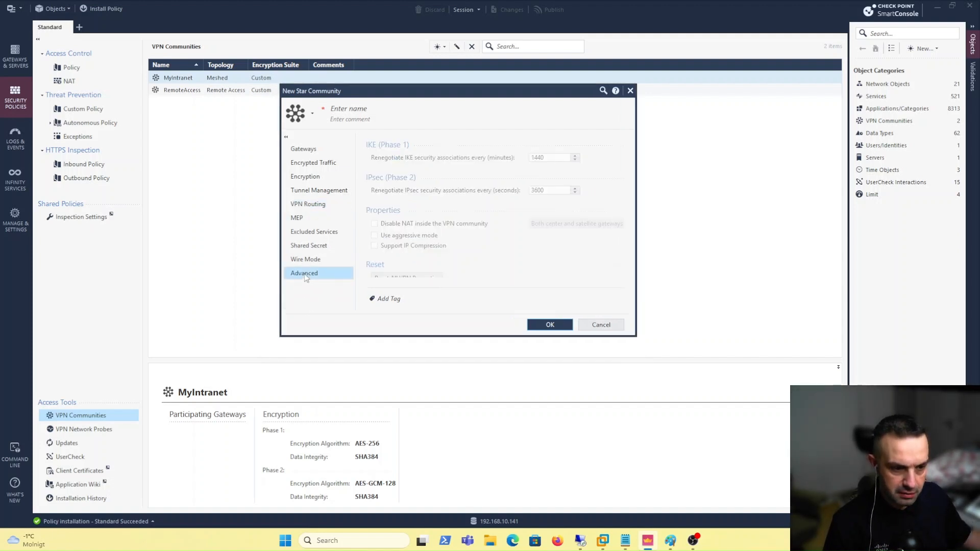
{"action": "left_click", "coordinate": [374, 224]}
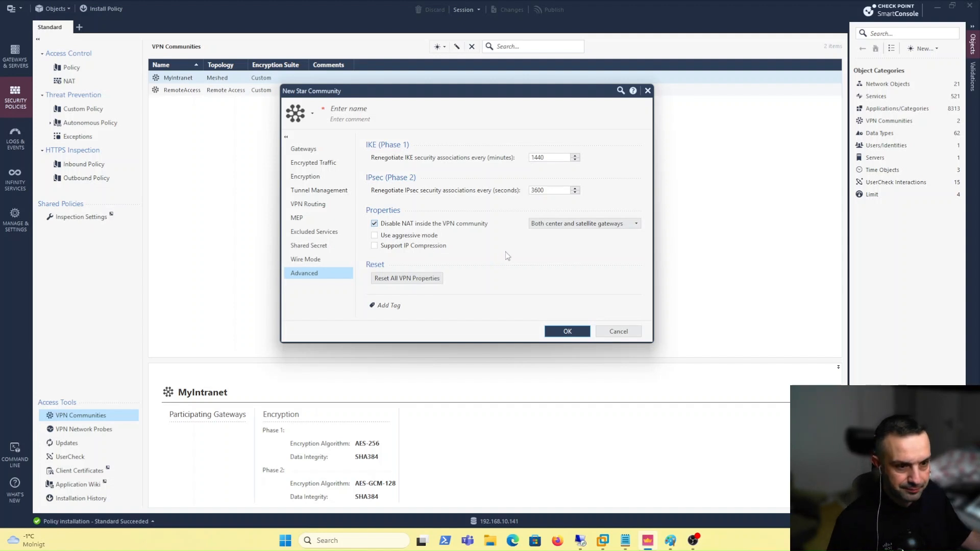
Name the star community Route_Based_VPN, review its Encryption settings, and save it
{"action": "left_click", "coordinate": [385, 107]}
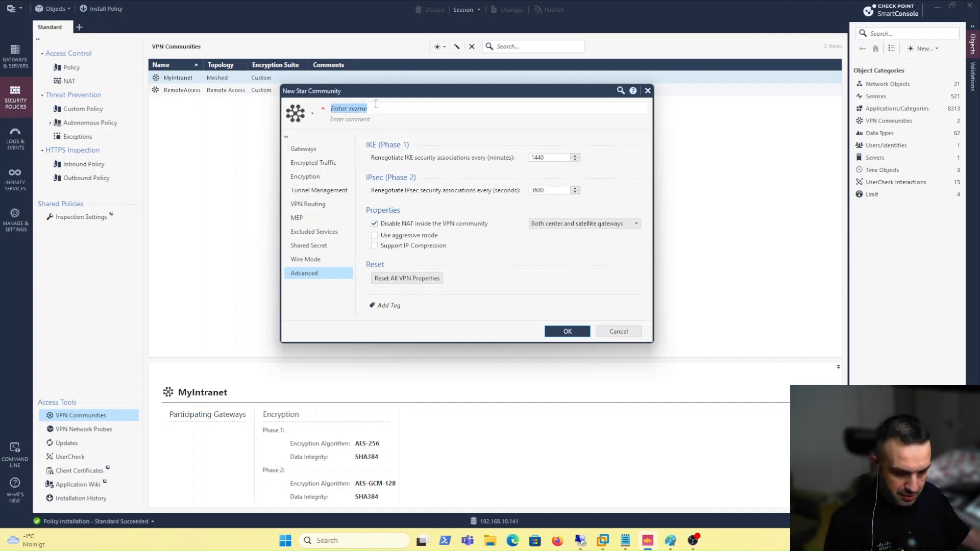
{"action": "type", "text": "Rout"}
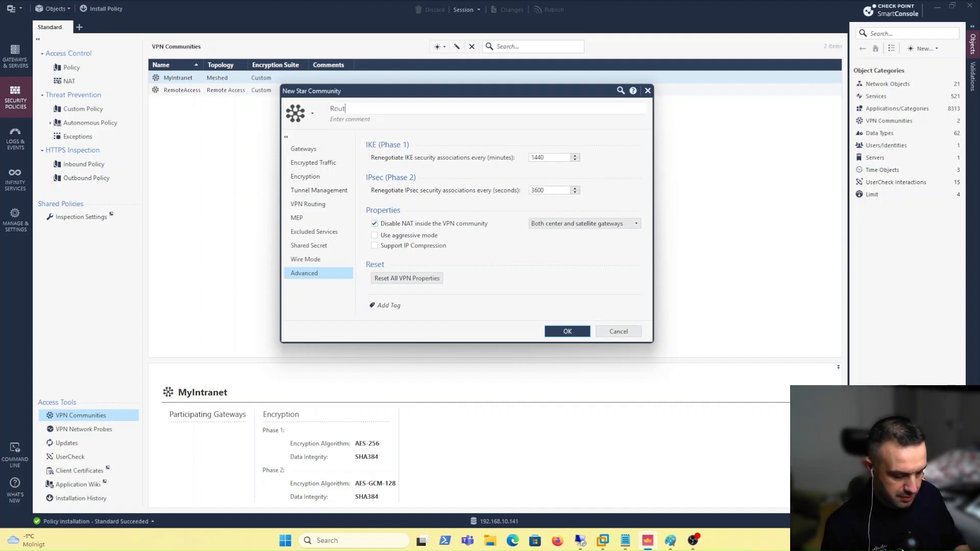
{"action": "type", "text": "e_Based"}
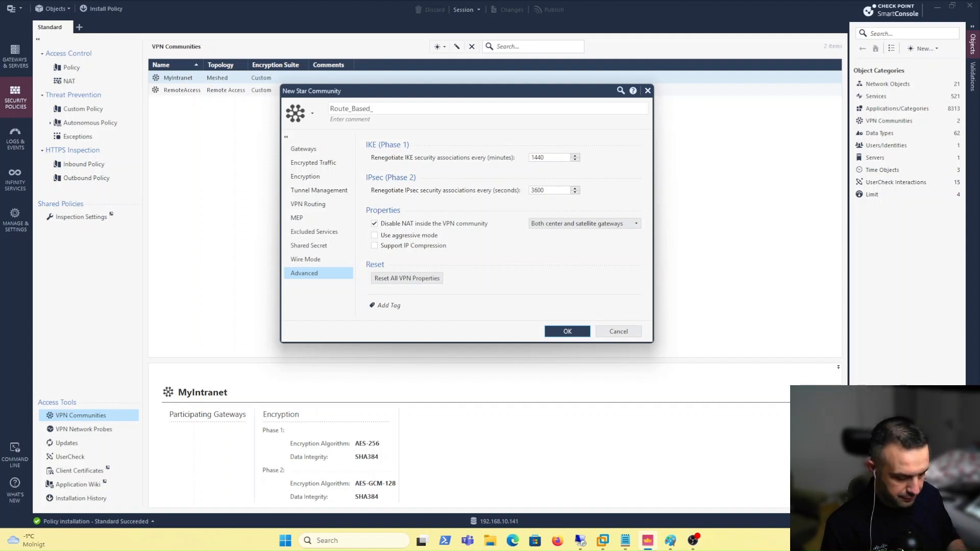
{"action": "type", "text": "_VPN"}
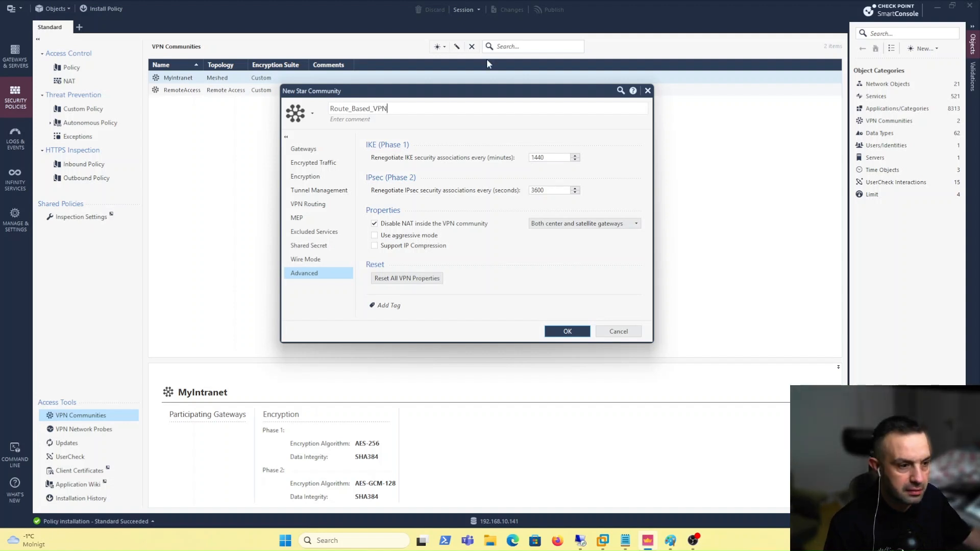
{"action": "left_click", "coordinate": [311, 178]}
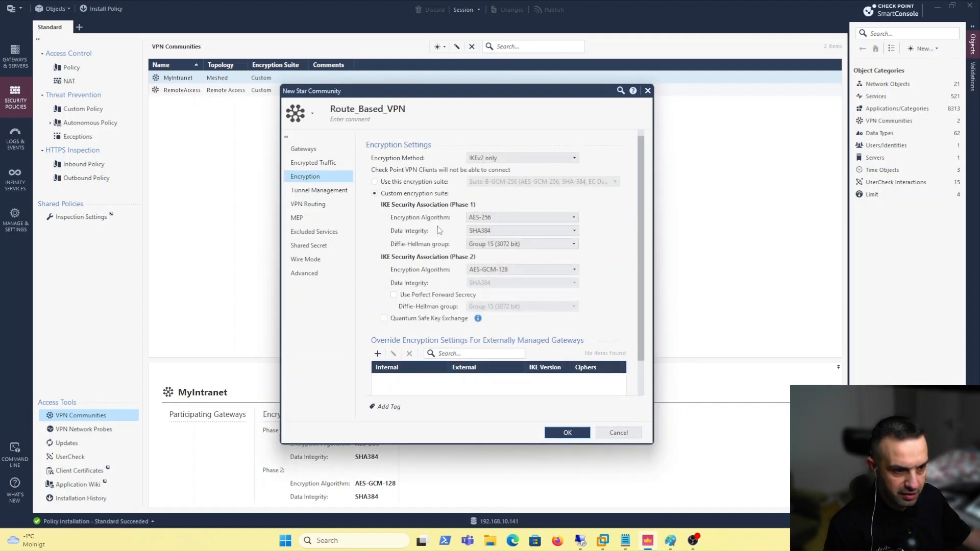
{"action": "left_click", "coordinate": [561, 434]}
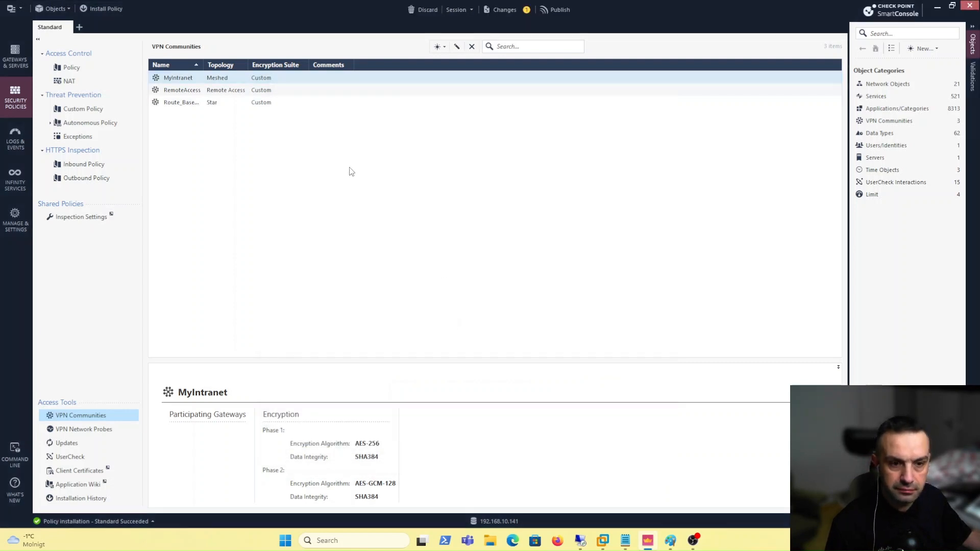
Publish and install the Standard policy, now including Route_Based_VPN, on GW-1 and GW-2
{"action": "left_click", "coordinate": [117, 10]}
{"action": "left_click", "coordinate": [534, 330]}
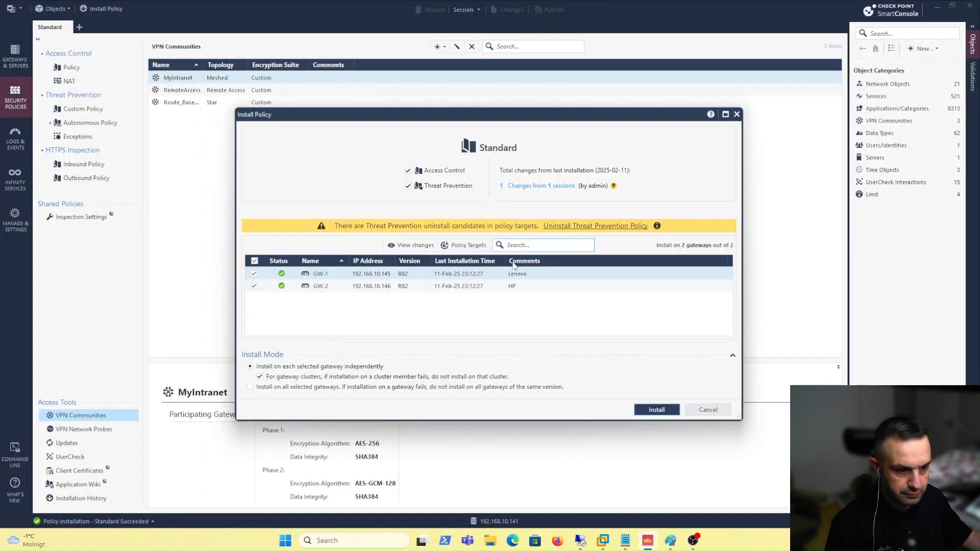
{"action": "left_click", "coordinate": [656, 410]}
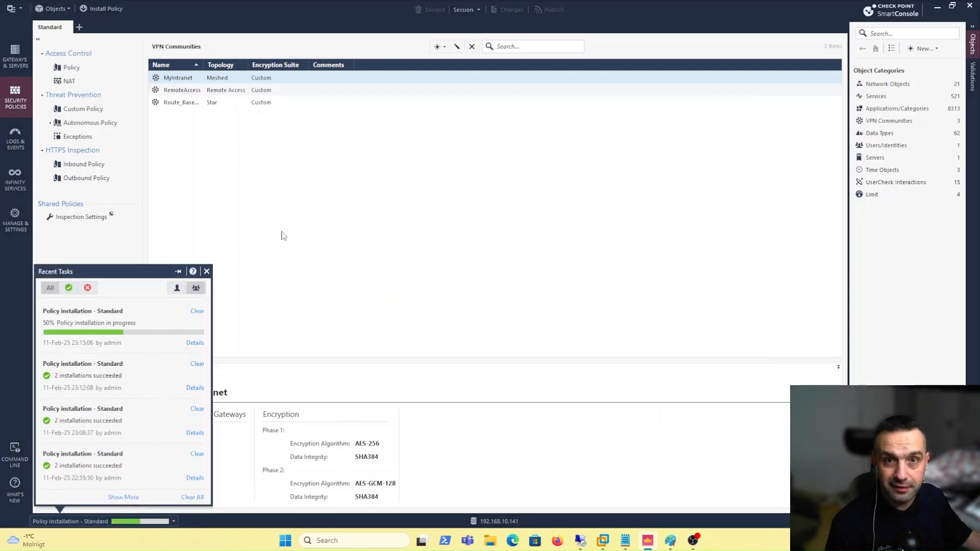
{"action": "left_click", "coordinate": [295, 250]}
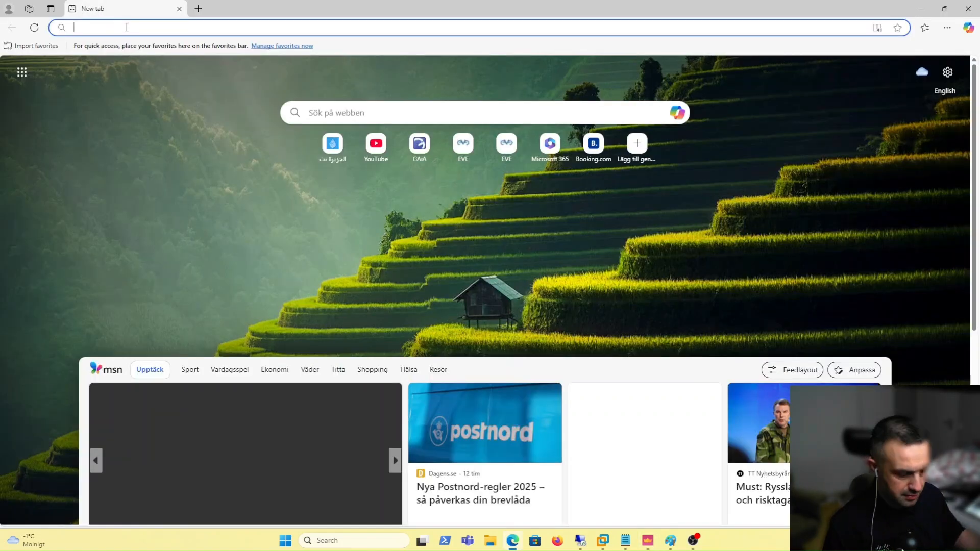
{"action": "left_click", "coordinate": [126, 27]}
{"action": "type", "text": "h"}
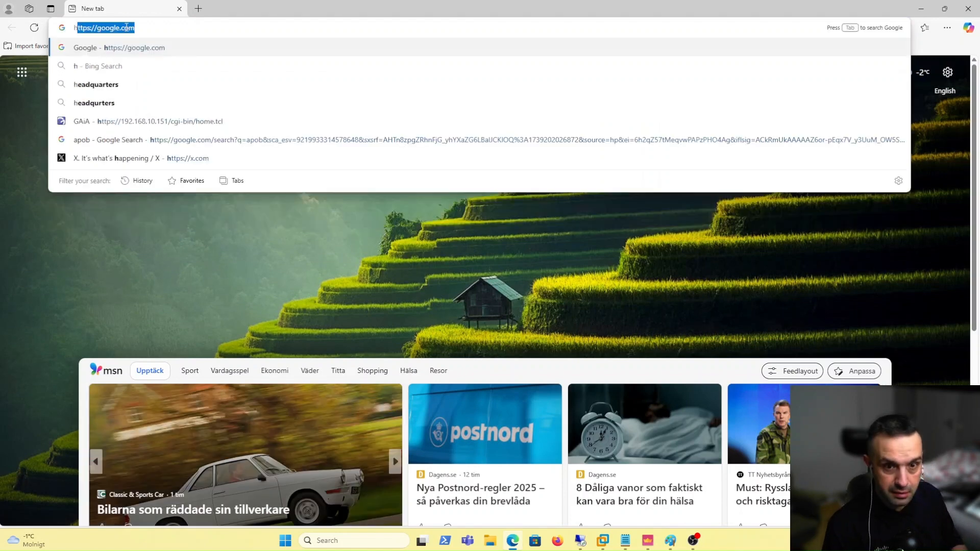
{"action": "type", "text": "ttps"}
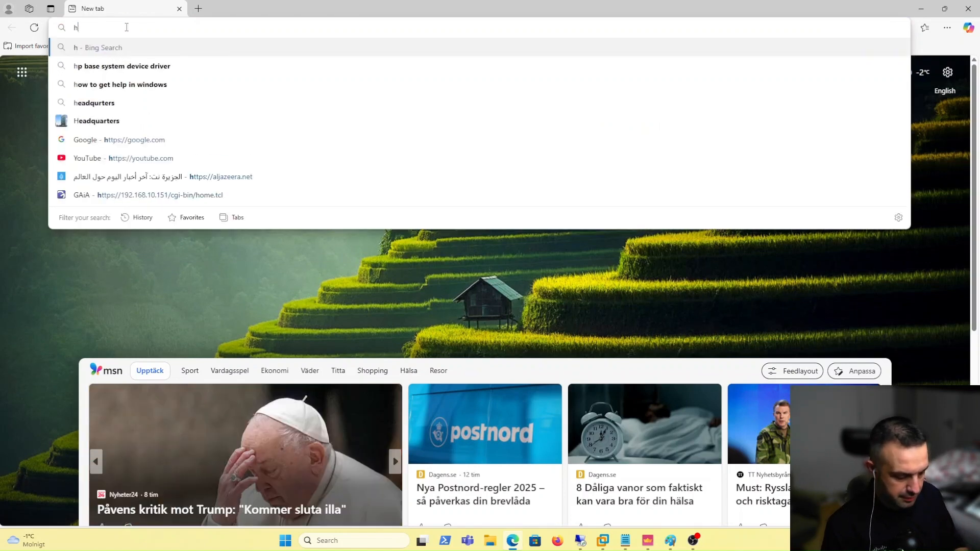
{"action": "type", "text": "://"}
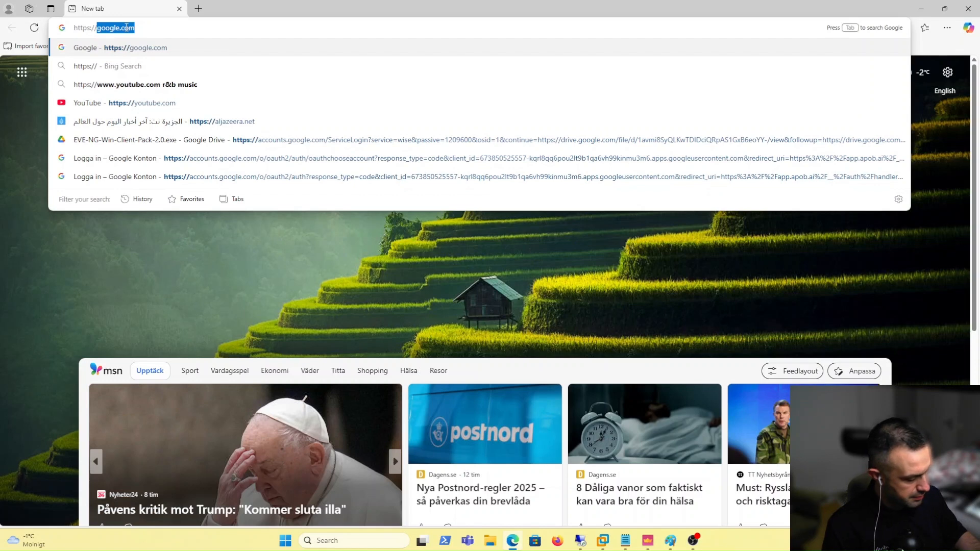
{"action": "type", "text": "192.168.10."}
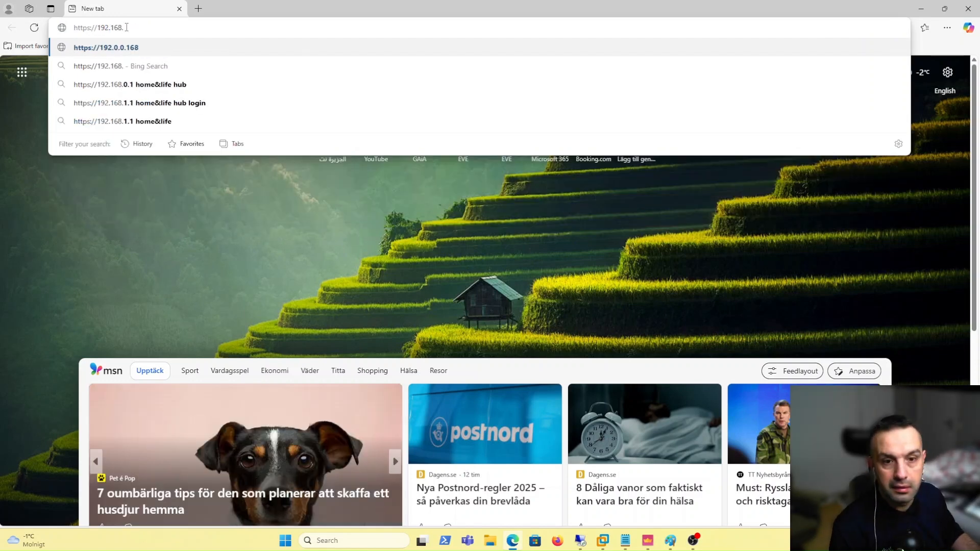
{"action": "type", "text": "145"}
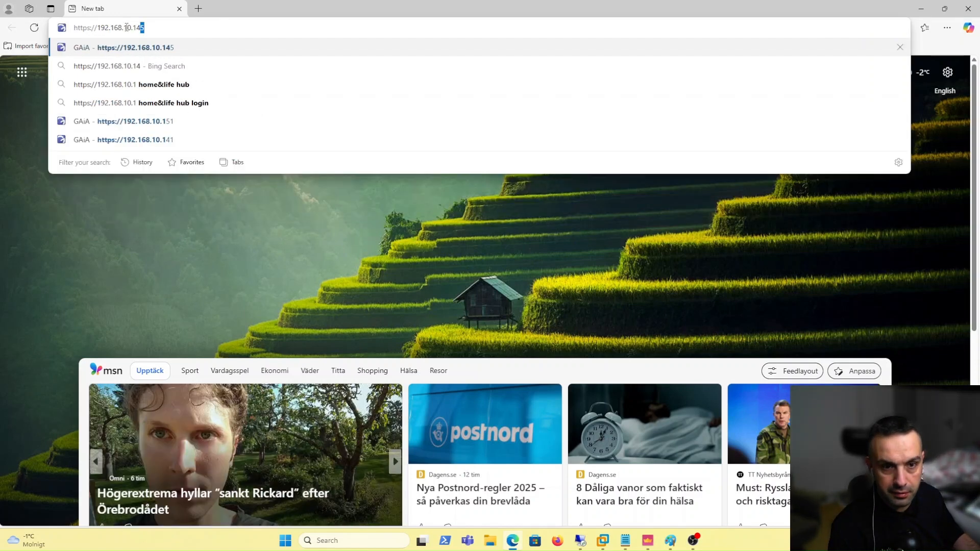
{"action": "key", "text": "Return"}
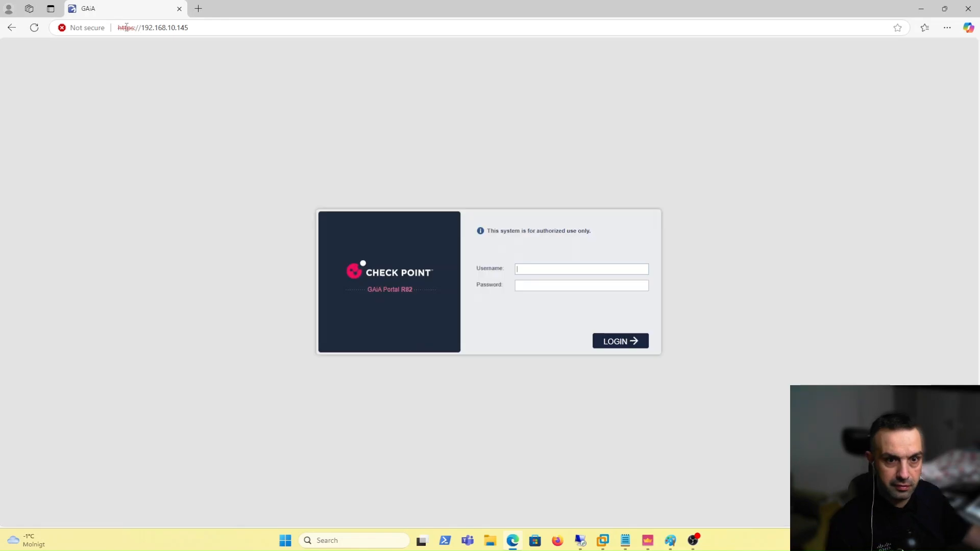
{"action": "type", "text": "admin"}
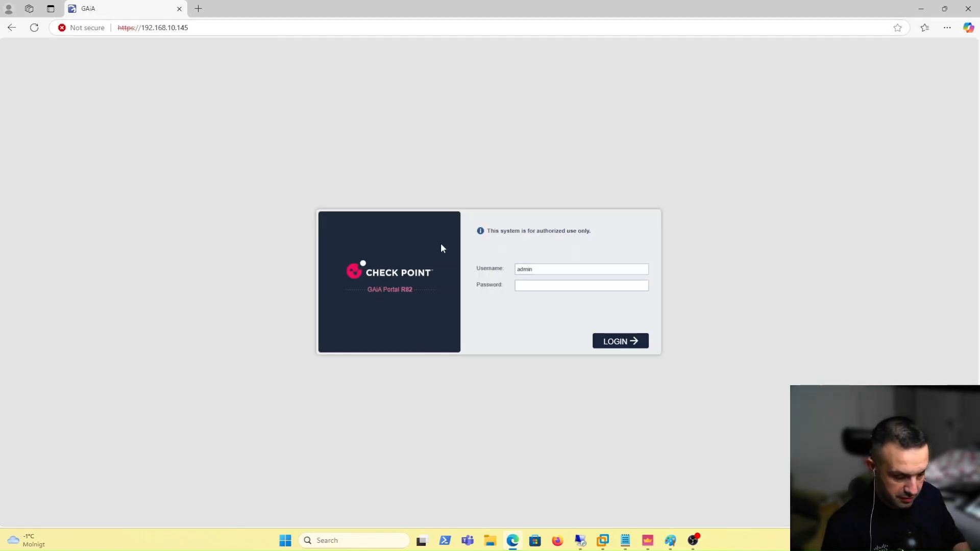
{"action": "key", "text": "Tab"}
{"action": "type", "text": "********"}
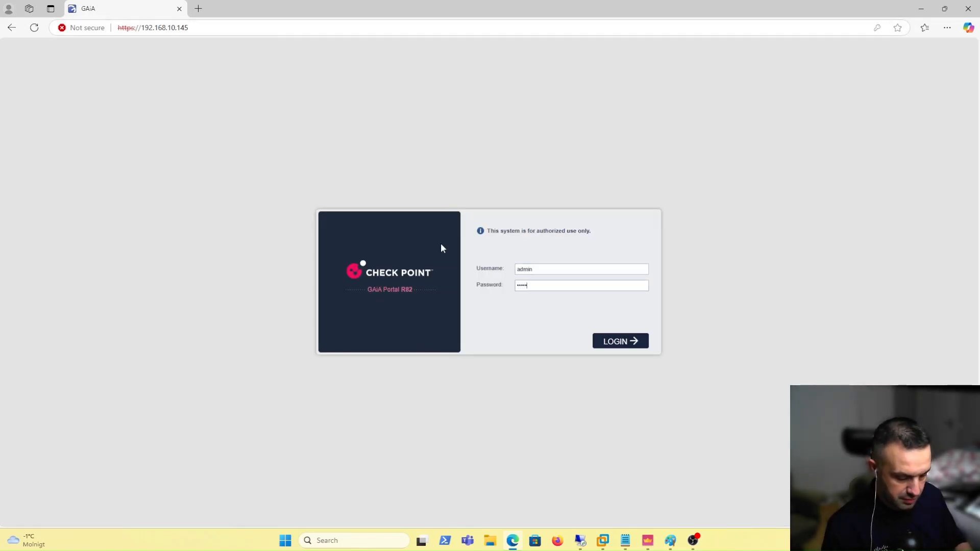
{"action": "key", "text": "Return"}
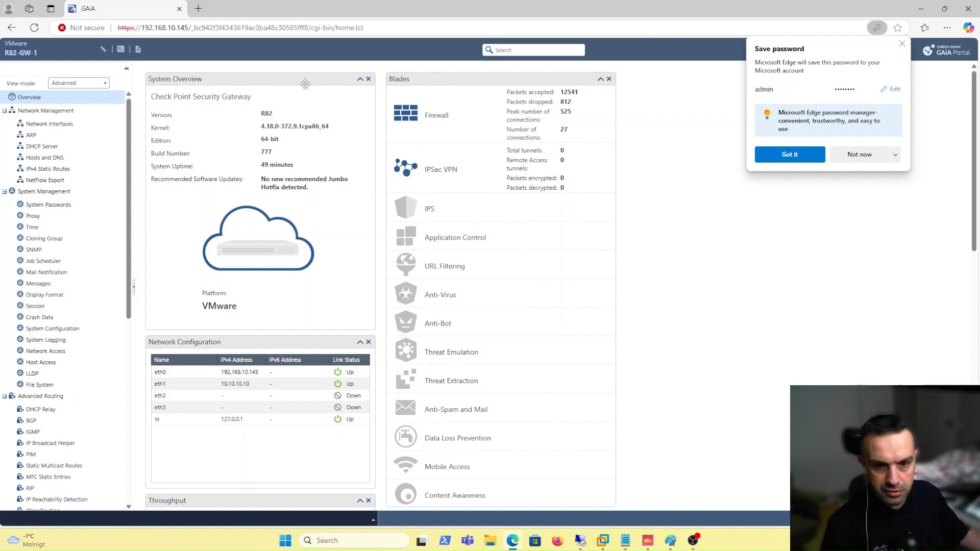
Begin adding a VPN Tunnel interface on GW-1, with a comment starting 'GW-'
{"action": "left_click", "coordinate": [50, 124]}
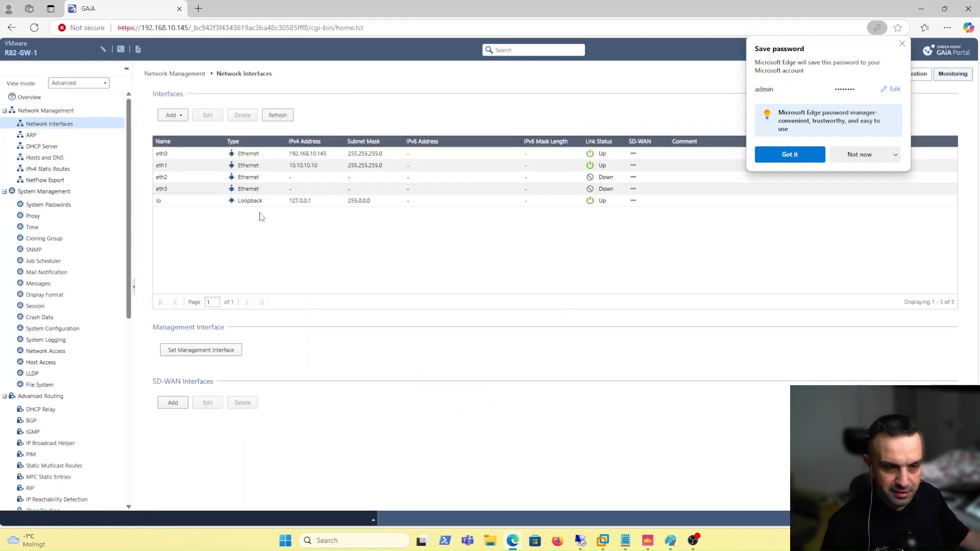
{"action": "left_click", "coordinate": [178, 118]}
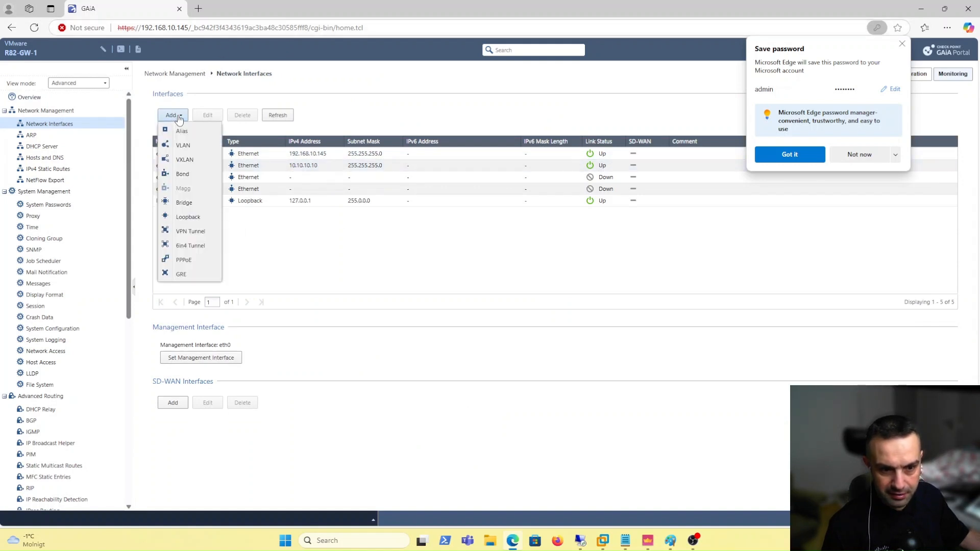
{"action": "left_click", "coordinate": [191, 233]}
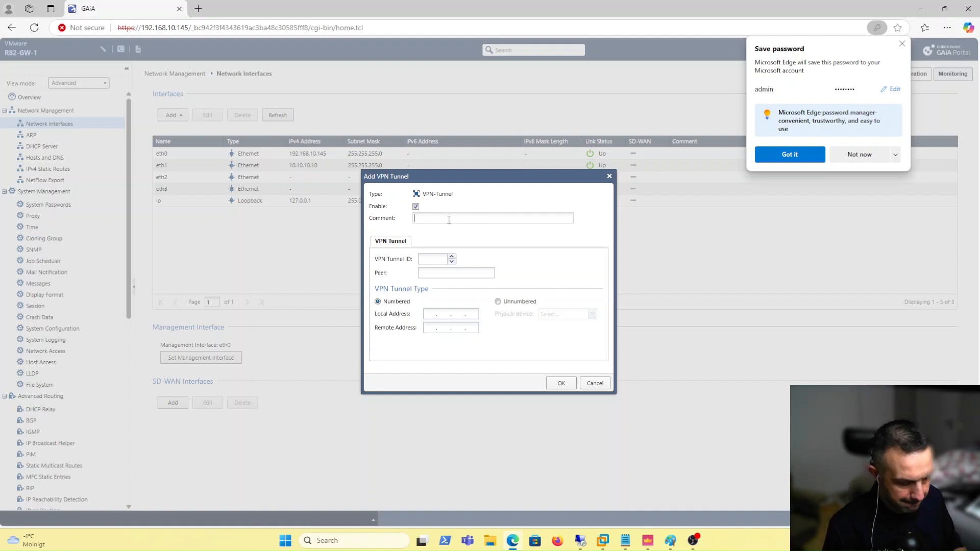
{"action": "type", "text": "G"}
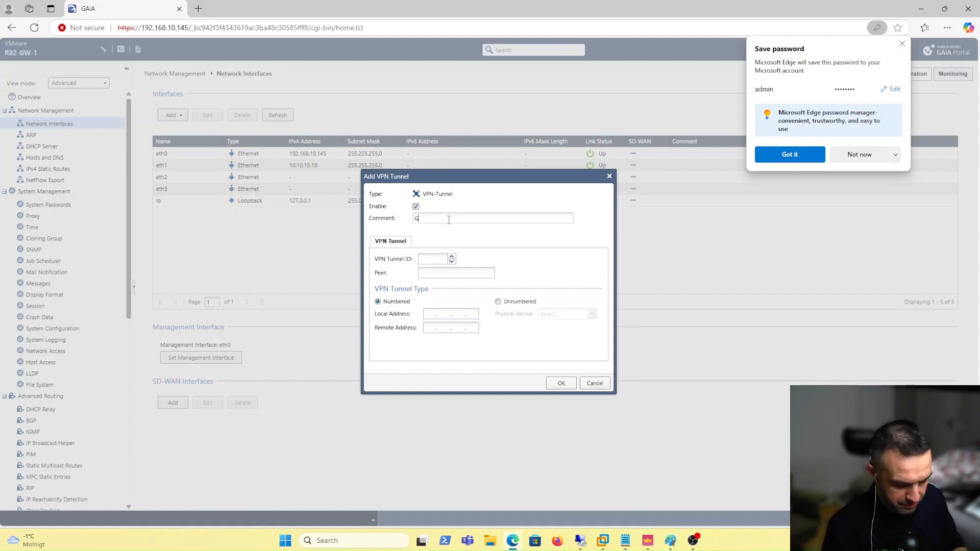
{"action": "type", "text": "W-1"}
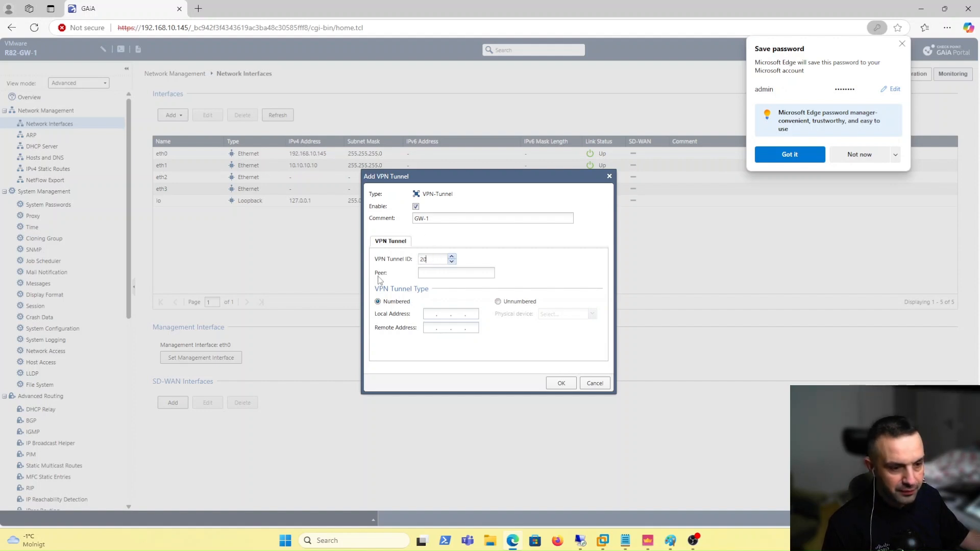
{"action": "left_click", "coordinate": [430, 274]}
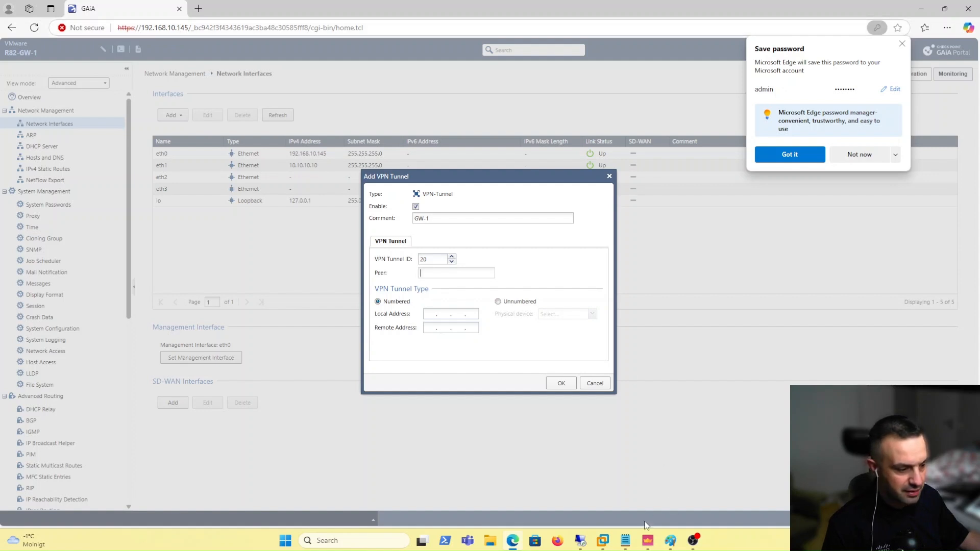
Check the gateway names in SmartConsole's Gateways & Servers list, then return to the tunnel form
{"action": "left_click", "coordinate": [648, 540]}
{"action": "left_click", "coordinate": [23, 51]}
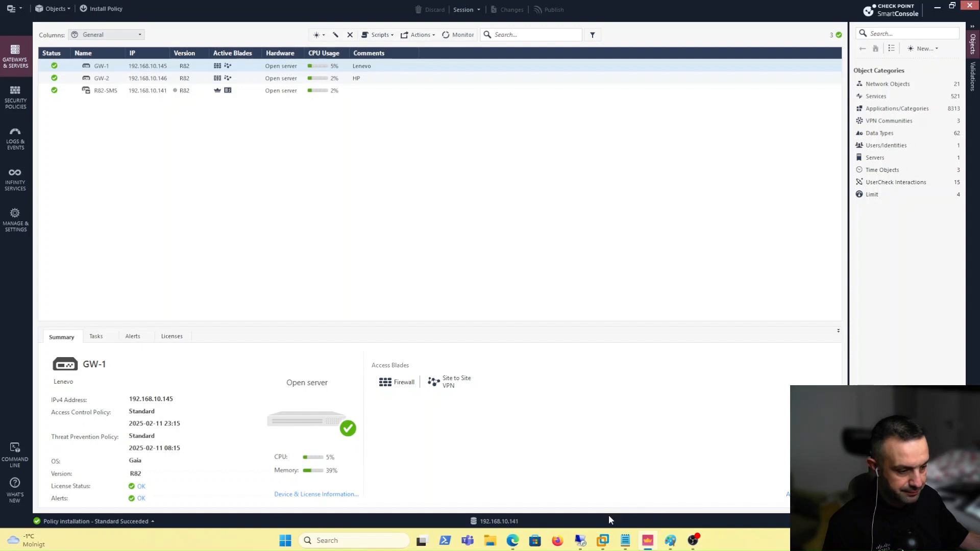
{"action": "left_click", "coordinate": [513, 541]}
Enter peer GW-2, a 172.22 local address and remote 192.168.2.10, save, and bring up Remote Desktop
{"action": "left_click", "coordinate": [435, 273]}
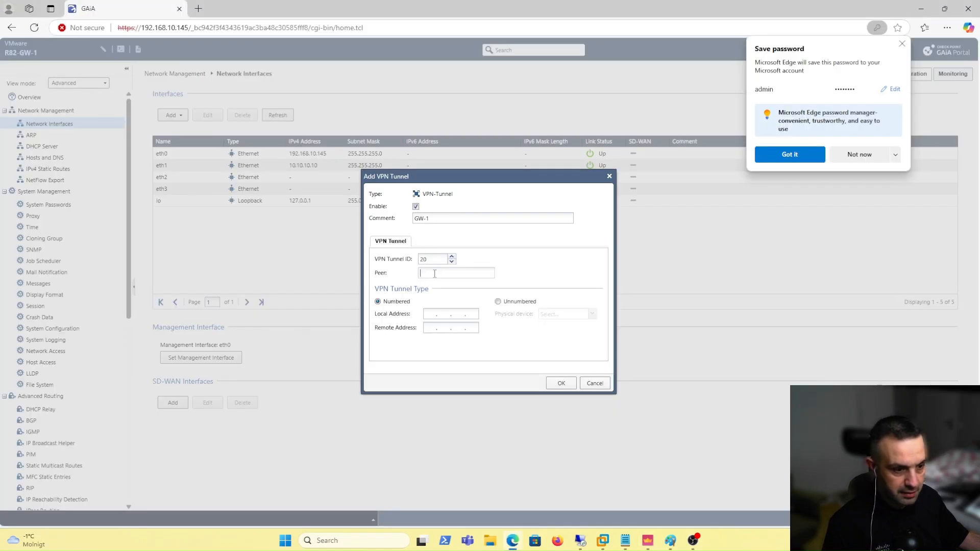
{"action": "type", "text": "GW-"}
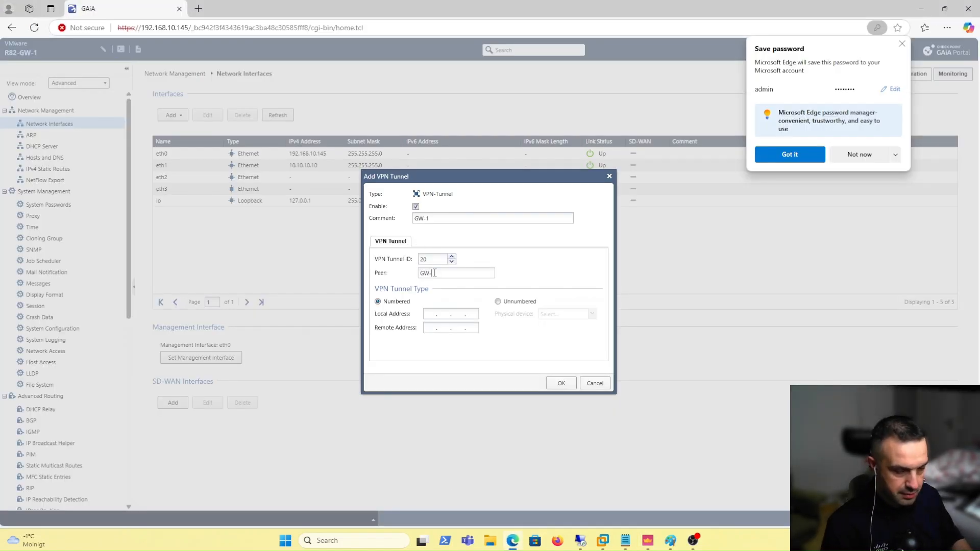
{"action": "type", "text": "2"}
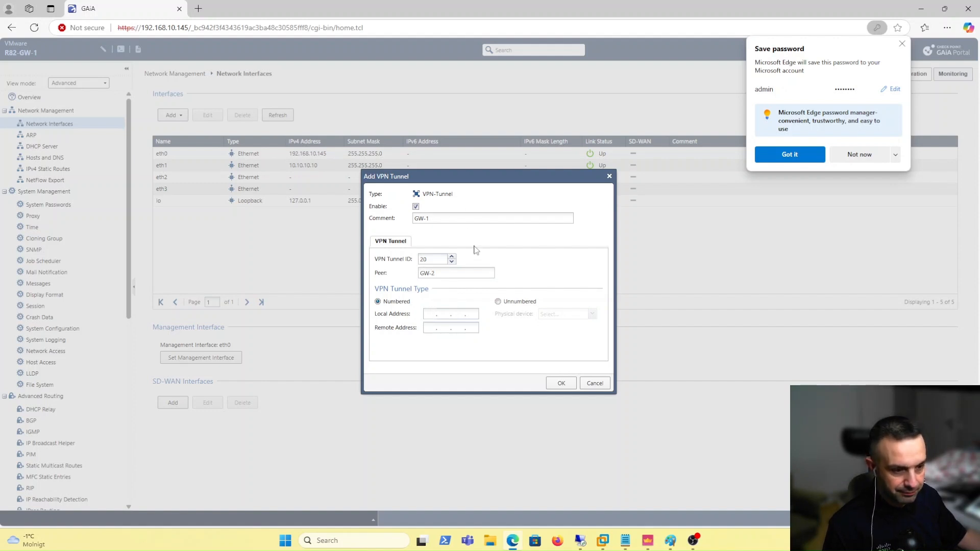
{"action": "type", "text": "172"}
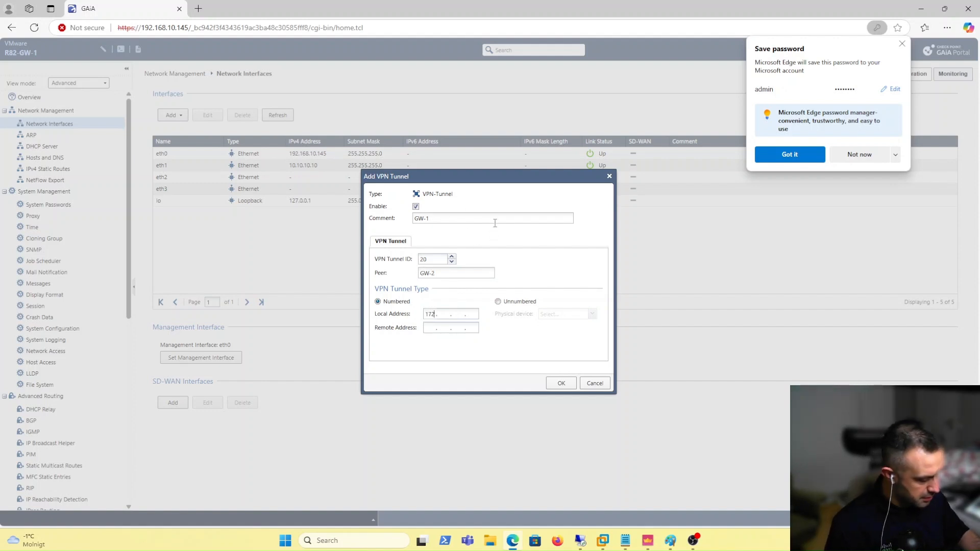
{"action": "type", "text": ".22"}
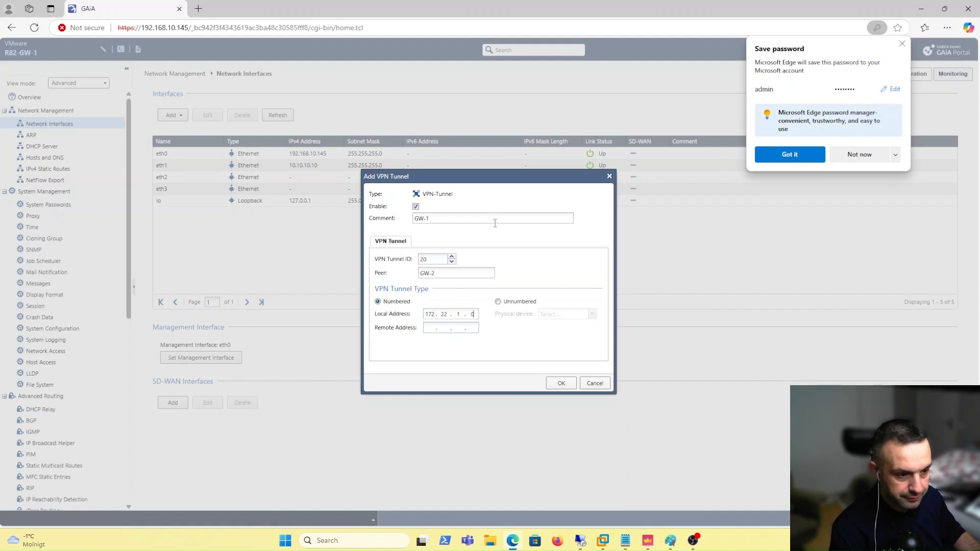
{"action": "key", "text": "Left"}
{"action": "key", "text": "Left"}
{"action": "key", "text": "Left"}
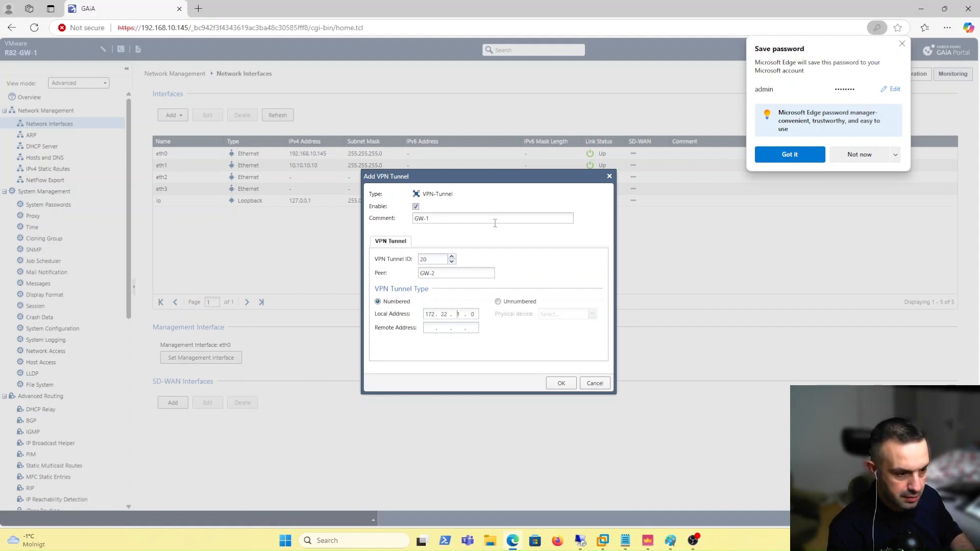
{"action": "key", "text": "Right"}
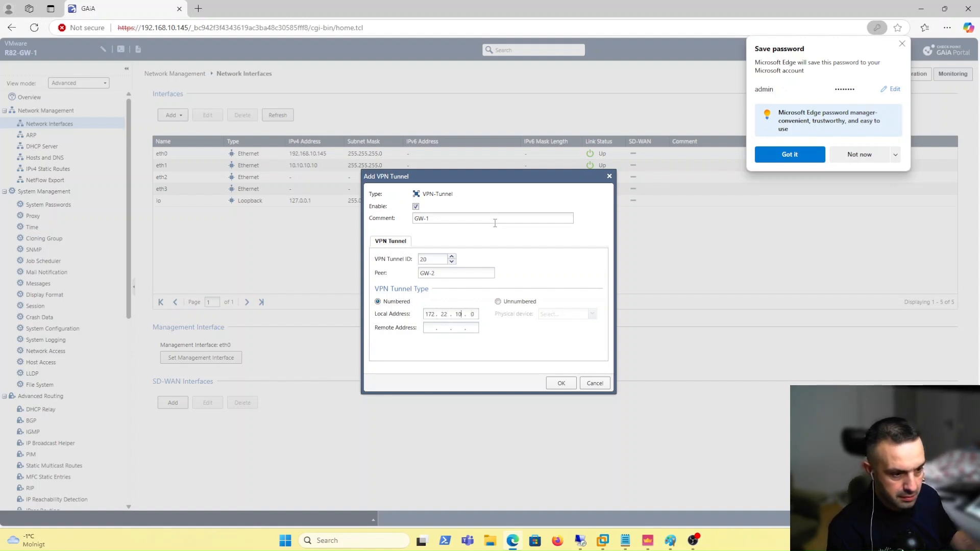
{"action": "left_click", "coordinate": [429, 327]}
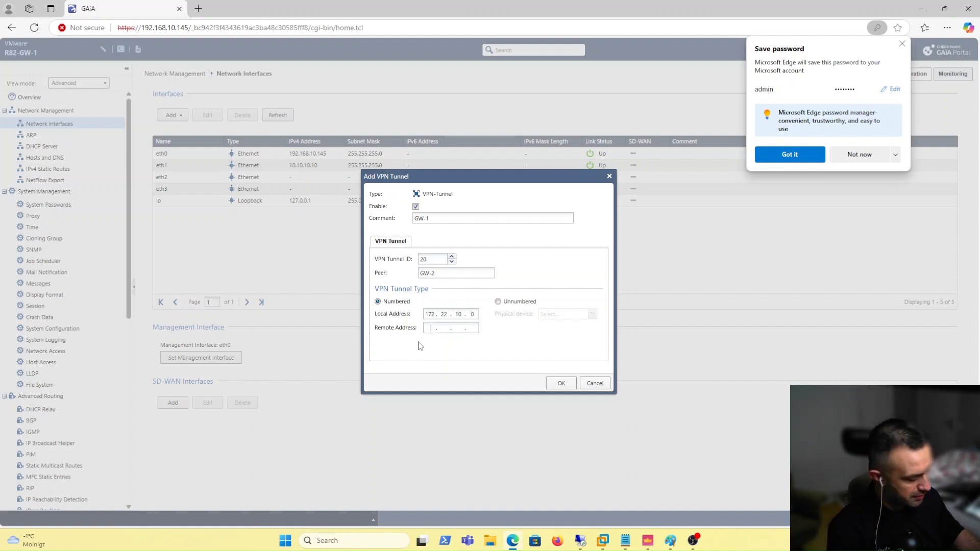
{"action": "type", "text": "192 . 168 . "}
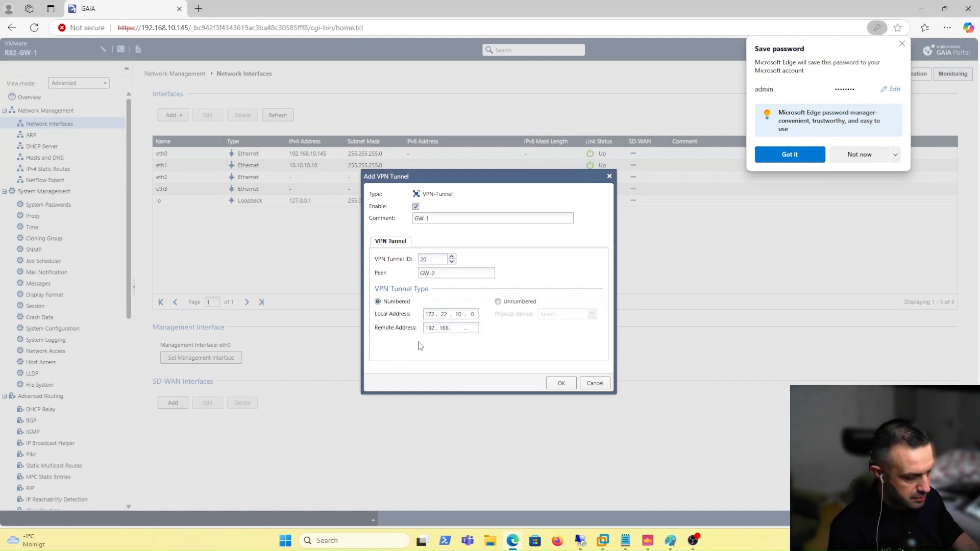
{"action": "type", "text": "2 . 10"}
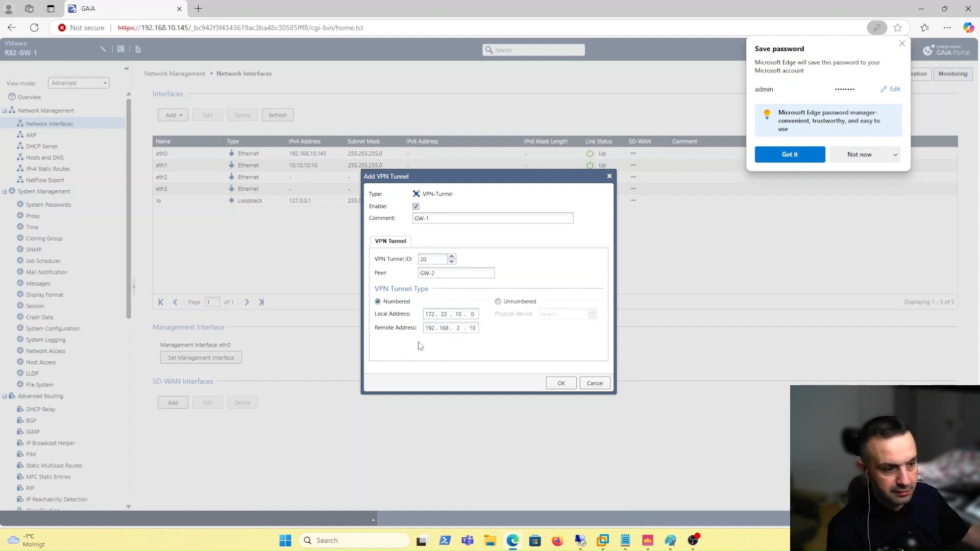
{"action": "left_click", "coordinate": [562, 384]}
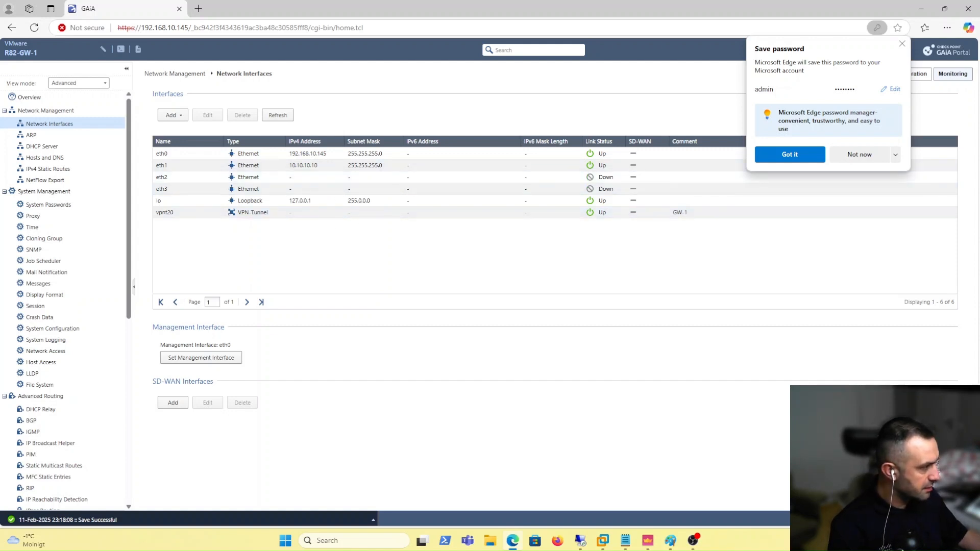
{"action": "left_click_drag", "start_coordinate": [817, 3], "coordinate": [495, 48]}
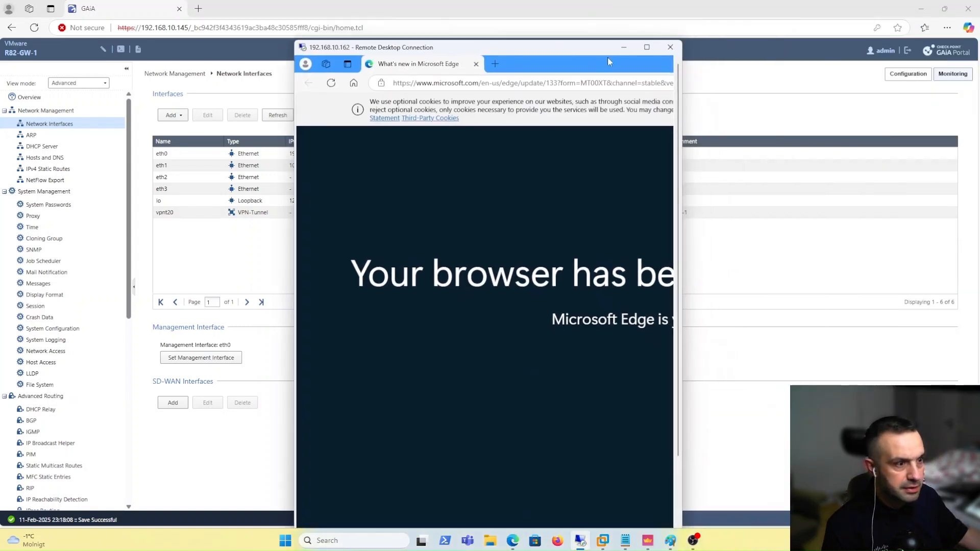
{"action": "left_click", "coordinate": [646, 46]}
{"action": "left_click", "coordinate": [259, 28]}
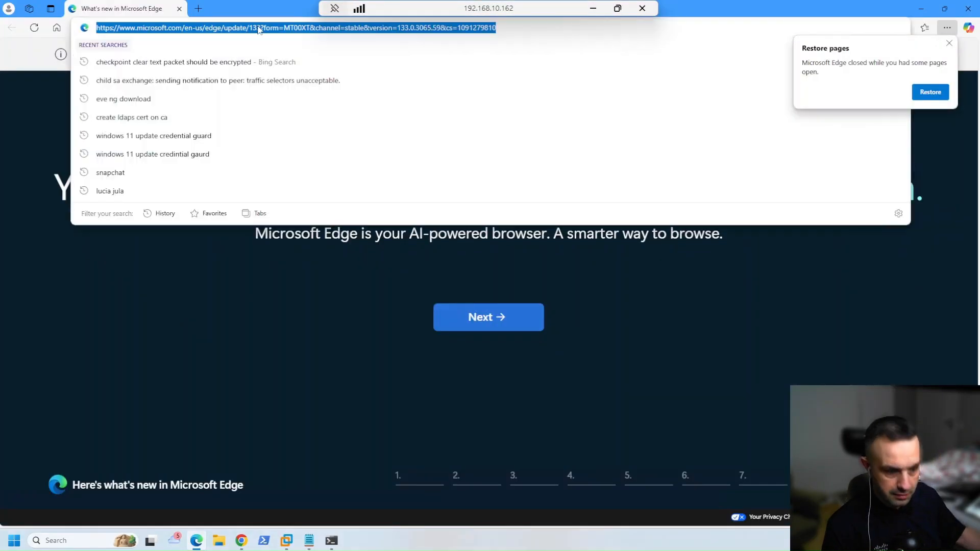
{"action": "type", "text": "https://192.168.10.147/smartview/"}
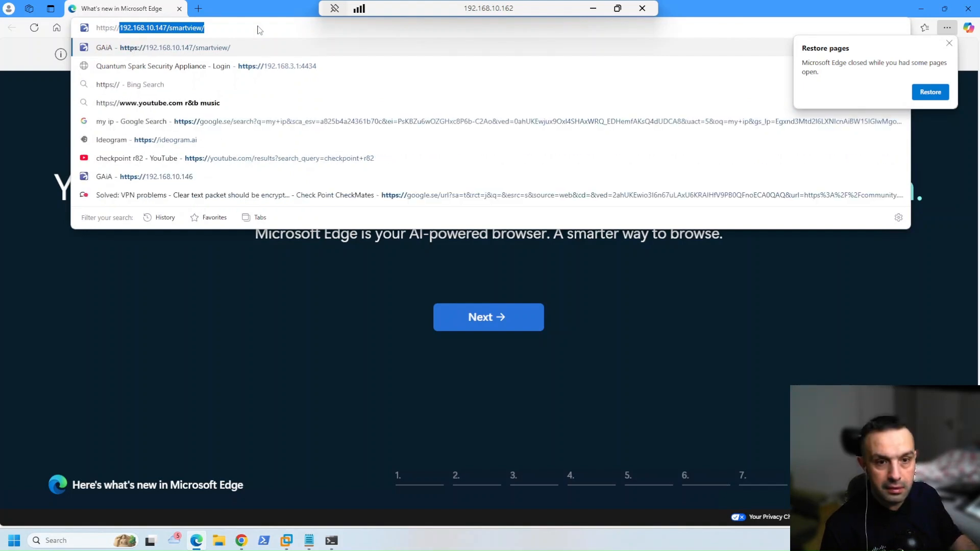
{"action": "key", "text": "End"}
{"action": "key", "text": "BackSpace"}
{"action": "key", "text": "BackSpace"}
{"action": "key", "text": "BackSpace"}
{"action": "key", "text": "BackSpace"}
{"action": "key", "text": "BackSpace"}
{"action": "key", "text": "BackSpace"}
{"action": "key", "text": "BackSpace"}
{"action": "key", "text": "BackSpace"}
{"action": "key", "text": "BackSpace"}
{"action": "key", "text": "BackSpace"}
{"action": "key", "text": "BackSpace"}
{"action": "key", "text": "BackSpace"}
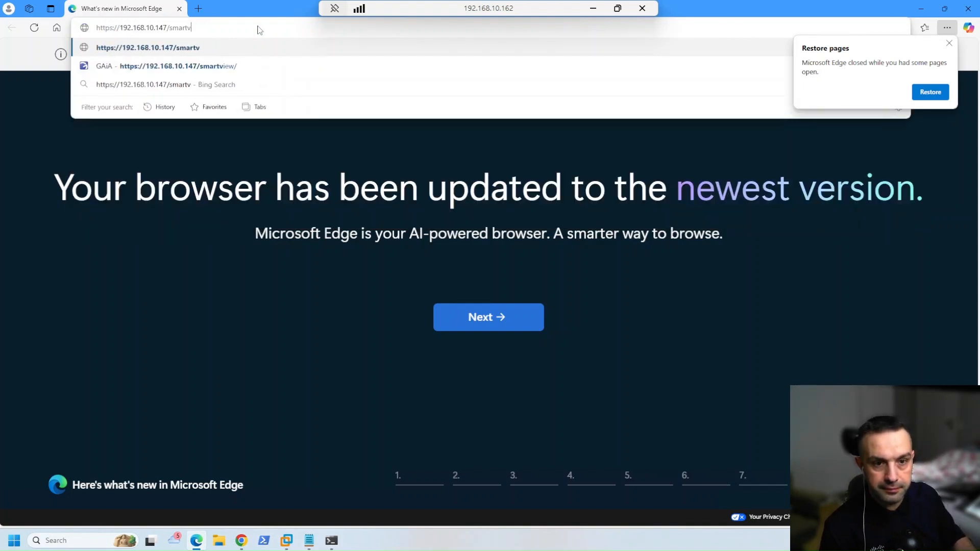
{"action": "type", "text": "6"}
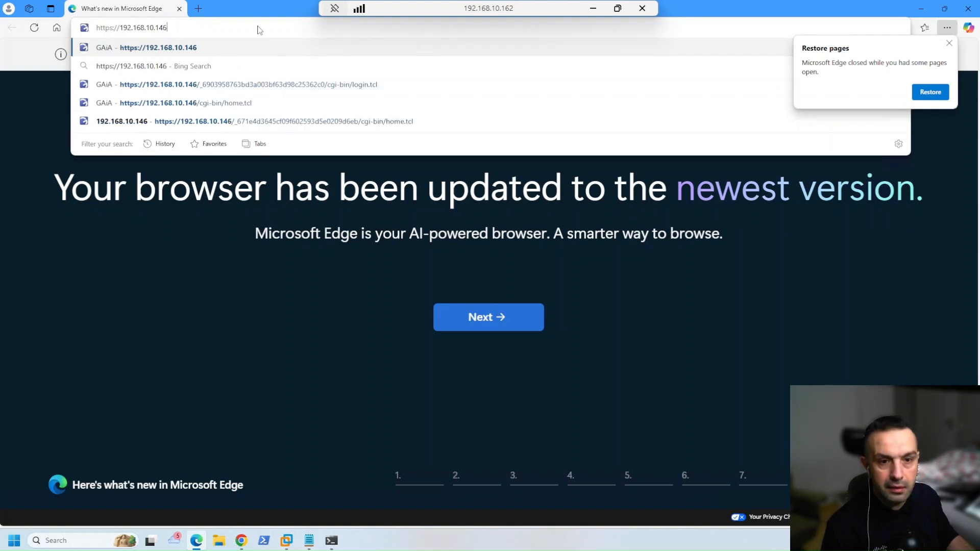
{"action": "key", "text": "Return"}
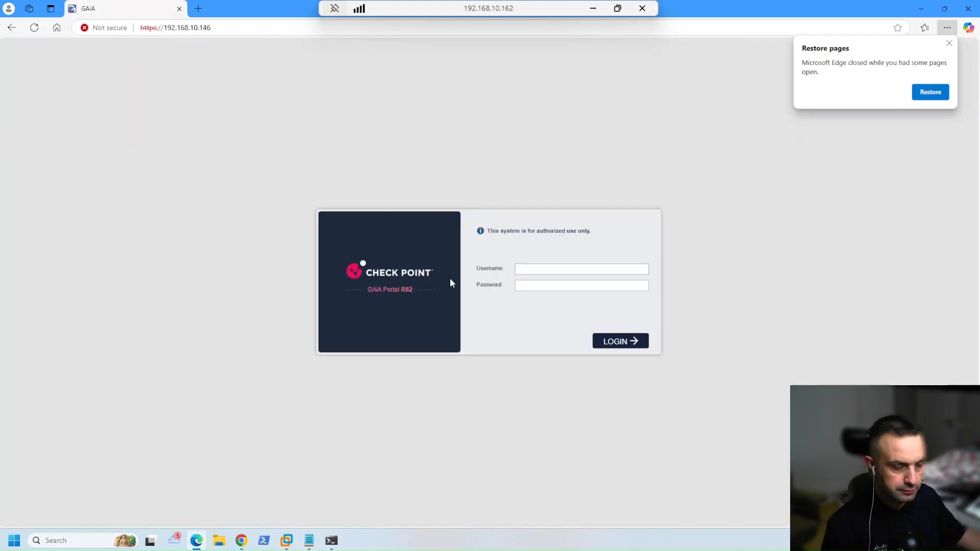
{"action": "type", "text": "admin"}
{"action": "key", "text": "Tab"}
{"action": "type", "text": "•"}
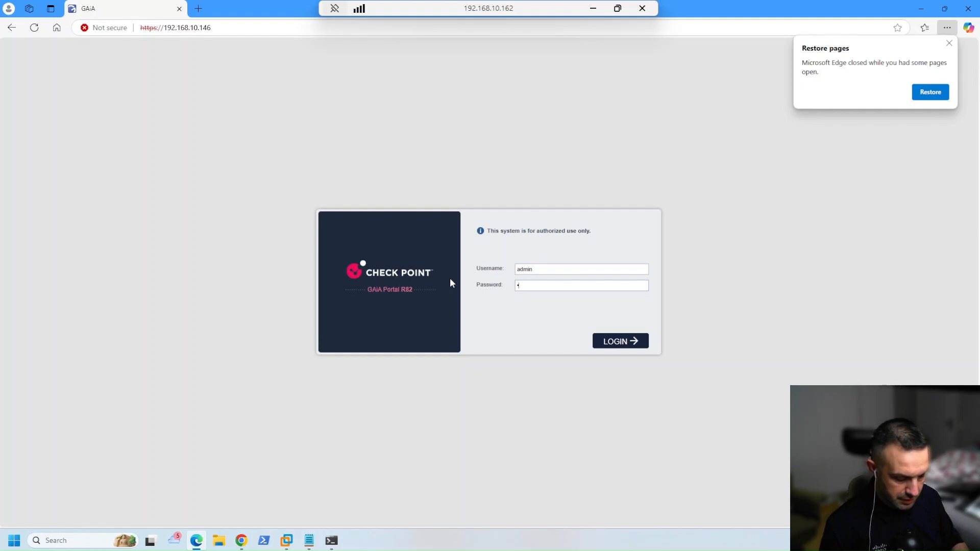
{"action": "type", "text": "•••••"}
{"action": "key", "text": "Return"}
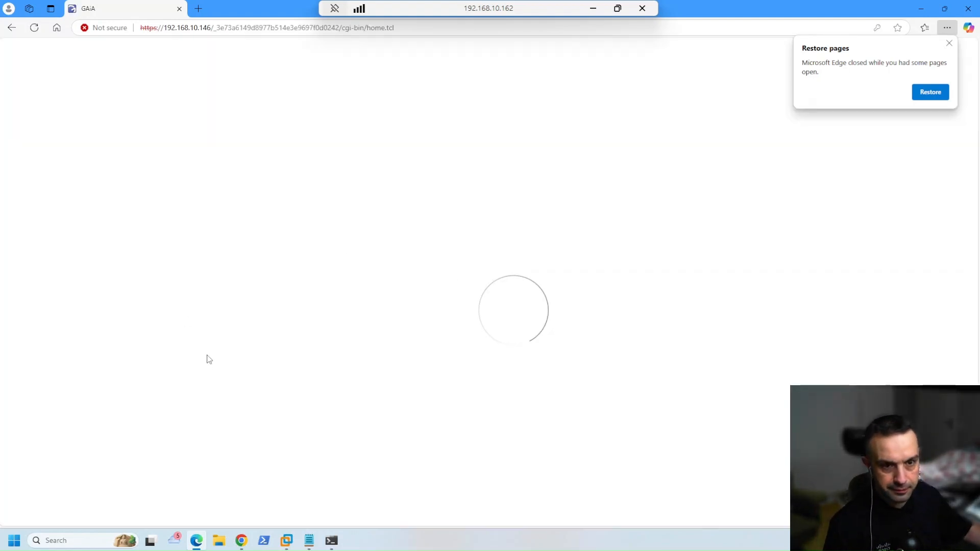
Create vpnt20 on GW-2: comment GW-2, ID 20, peer GW-1, local 192.168.2.10, remote 172.22.1.10
{"action": "left_click", "coordinate": [61, 125]}
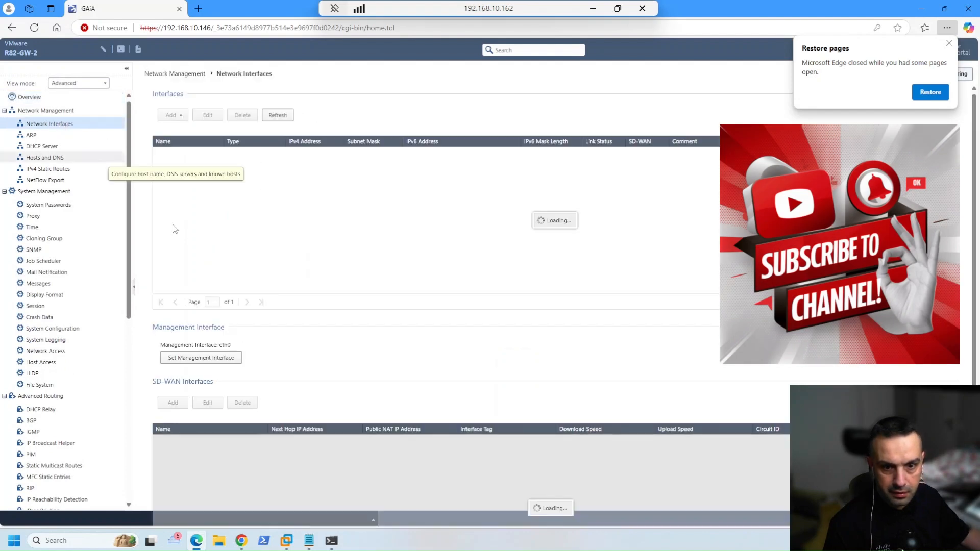
{"action": "left_click", "coordinate": [178, 119]}
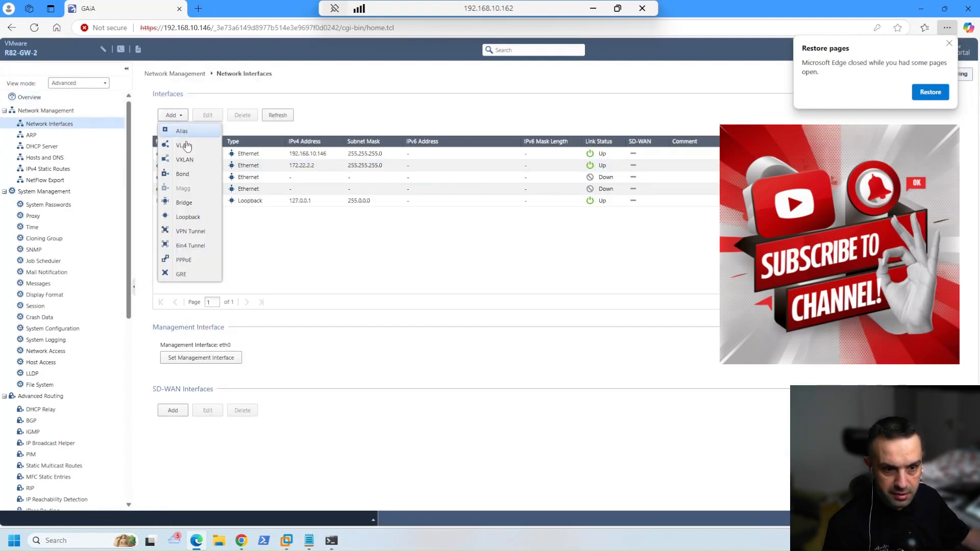
{"action": "left_click", "coordinate": [192, 232]}
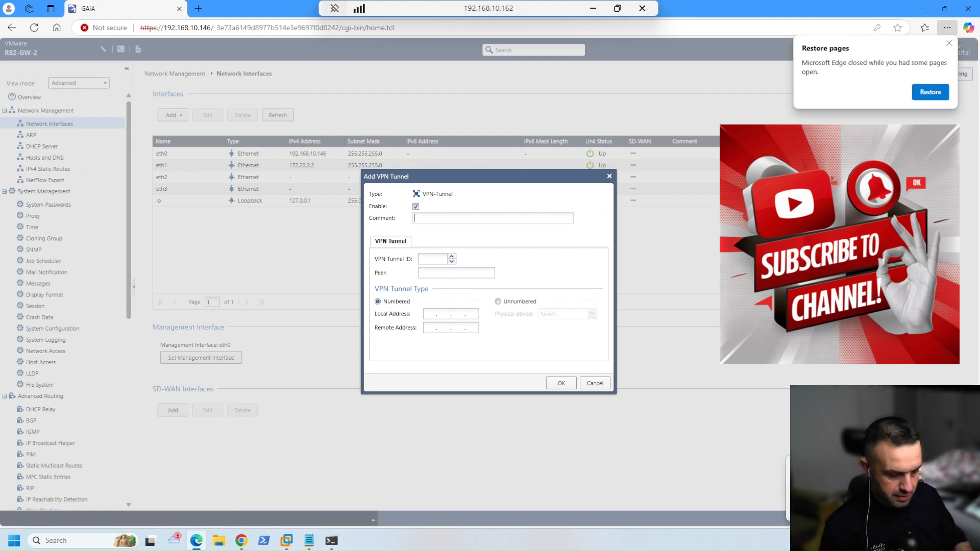
{"action": "type", "text": "GW-2"}
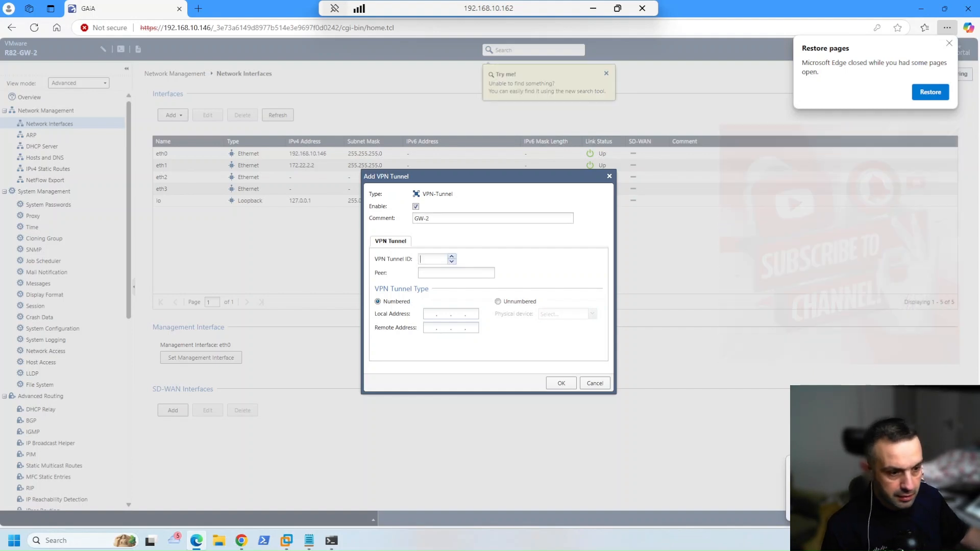
{"action": "key", "text": "Tab"}
{"action": "type", "text": "20"}
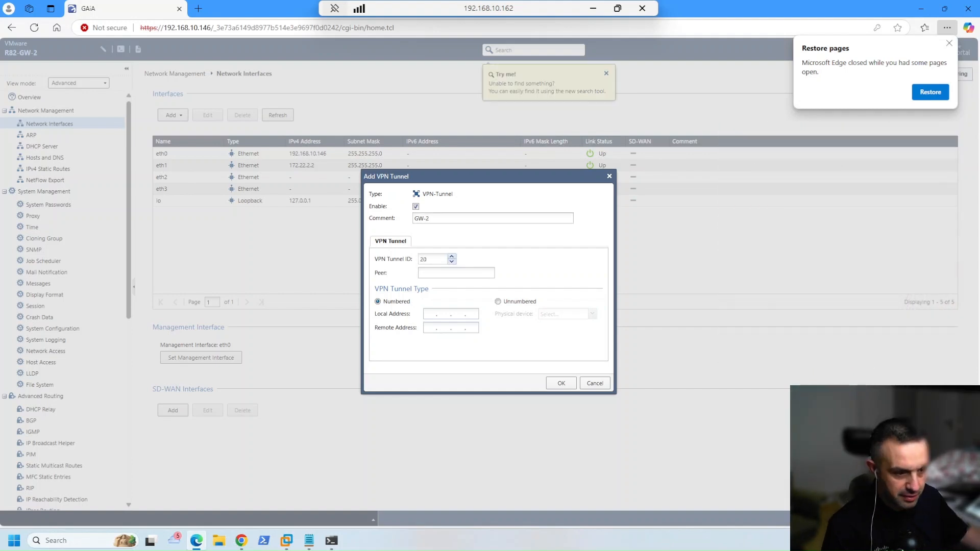
{"action": "key", "text": "Tab"}
{"action": "type", "text": "GW-1"}
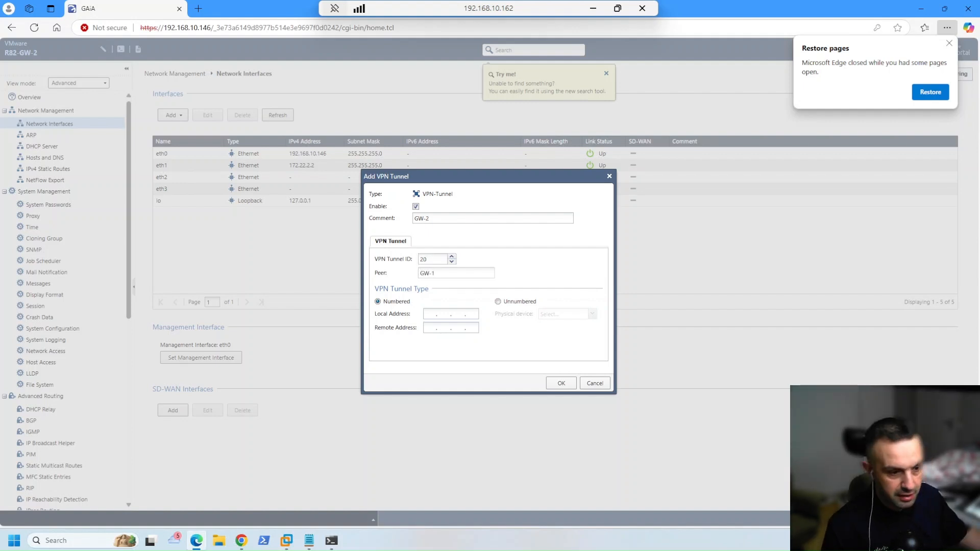
{"action": "left_click", "coordinate": [425, 316]}
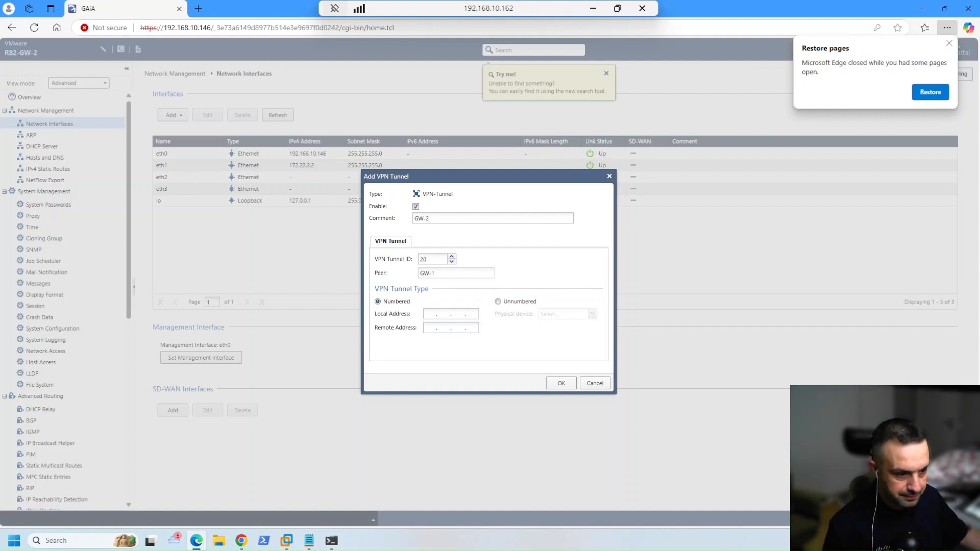
{"action": "type", "text": "92.168.."}
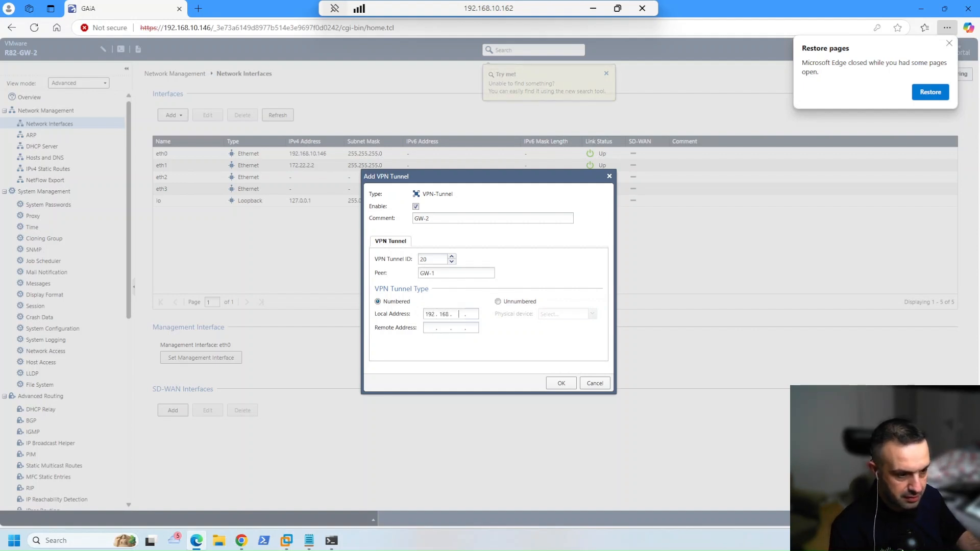
{"action": "type", "text": "2"}
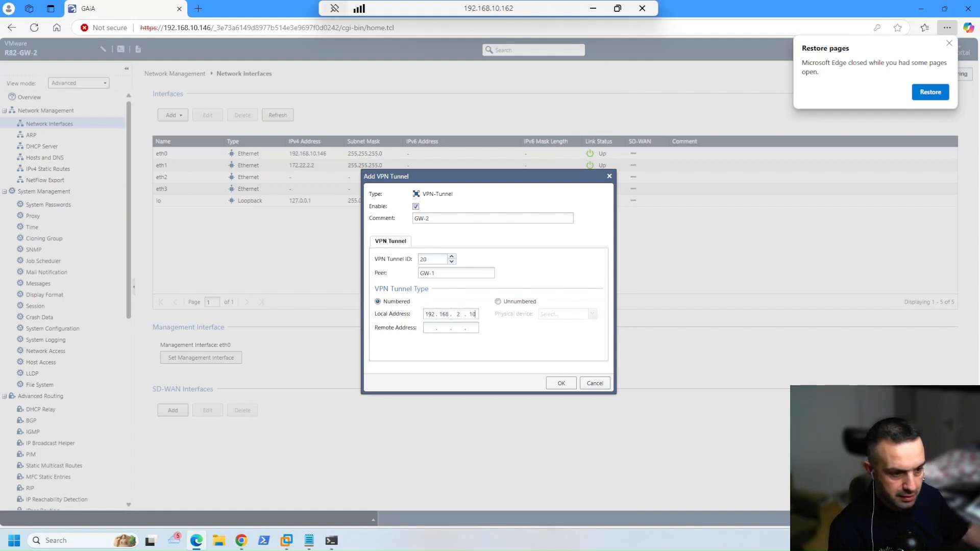
{"action": "key", "text": "Tab"}
{"action": "type", "text": "172 . "}
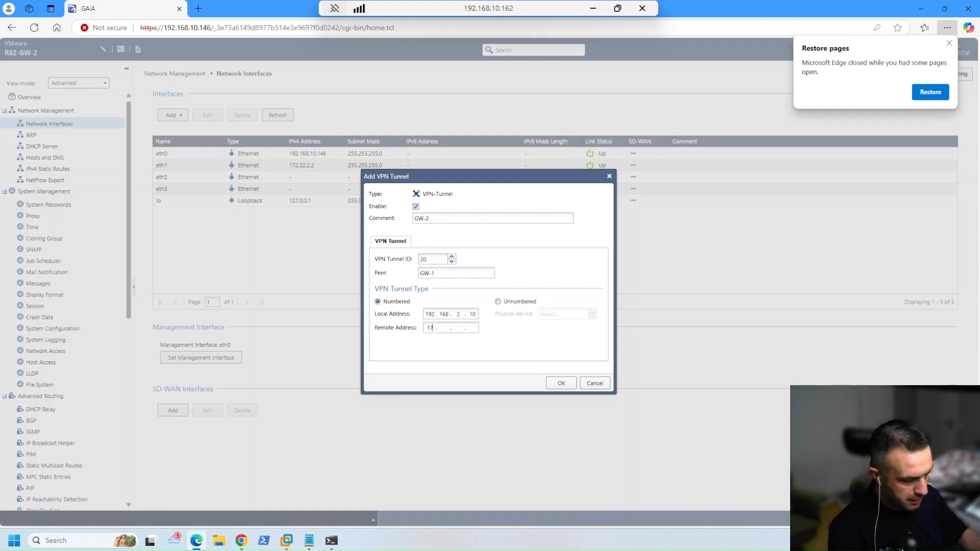
{"action": "type", "text": "22 . 1 . 1"}
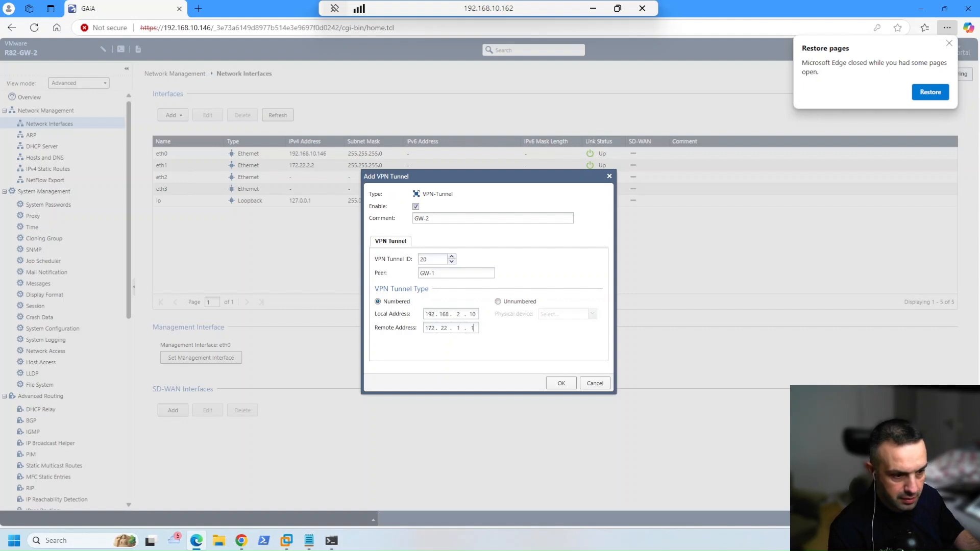
{"action": "type", "text": "0"}
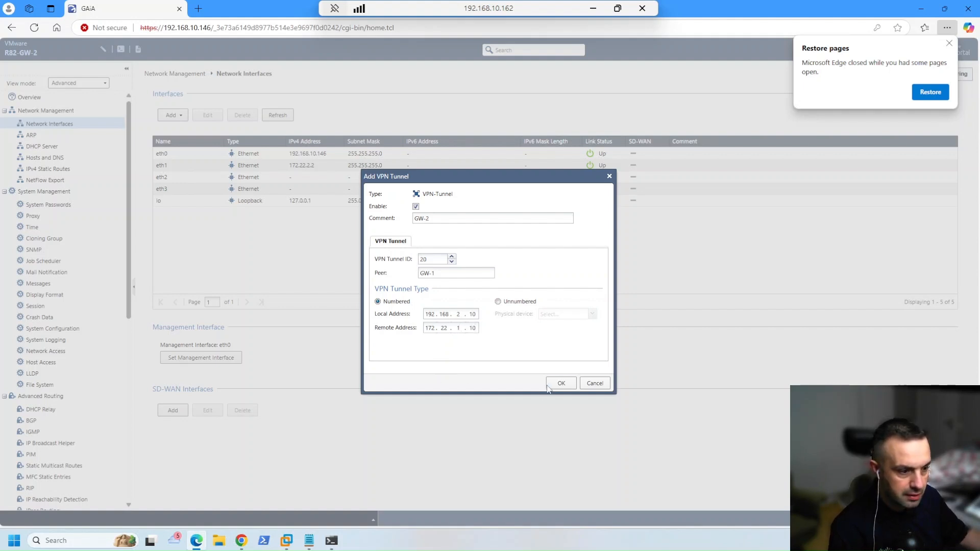
{"action": "left_click", "coordinate": [562, 382]}
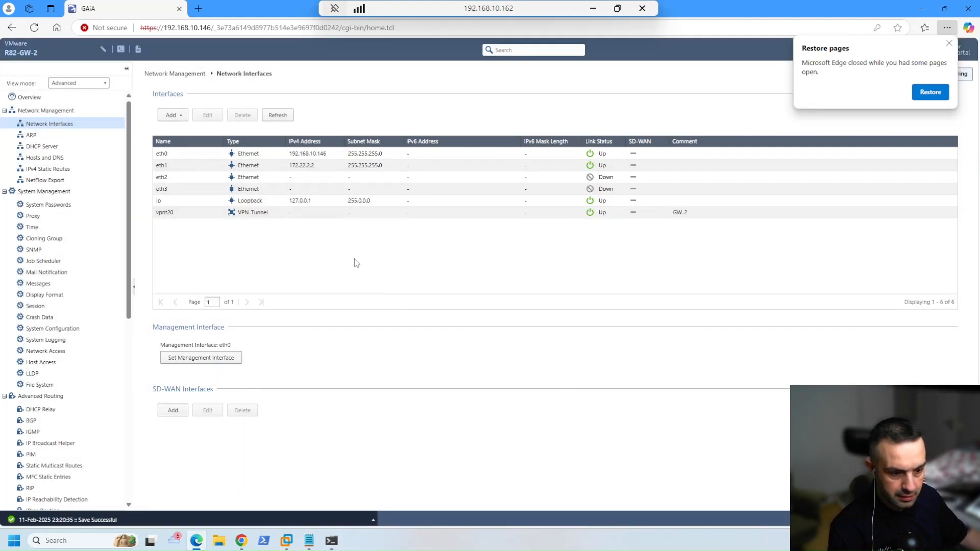
Open GW-1 in SmartConsole, fetch its interfaces, and accept the retrieved topology including vpnt20
{"action": "left_click", "coordinate": [593, 8]}
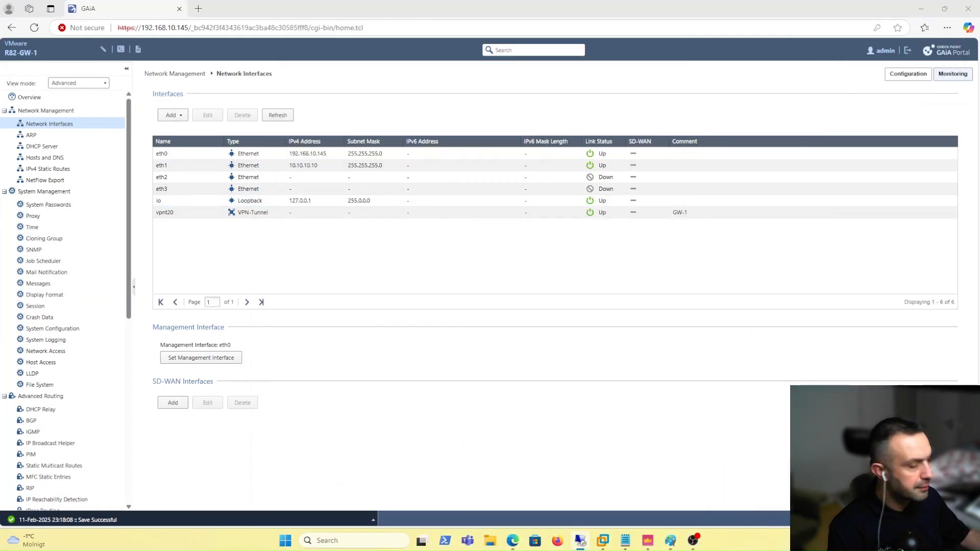
{"action": "left_click", "coordinate": [646, 540]}
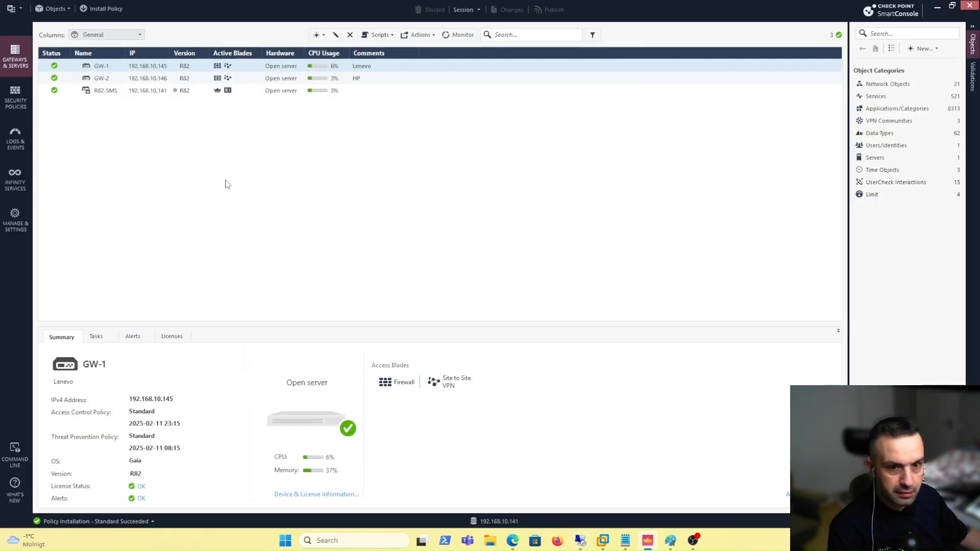
{"action": "double_click", "coordinate": [119, 70]}
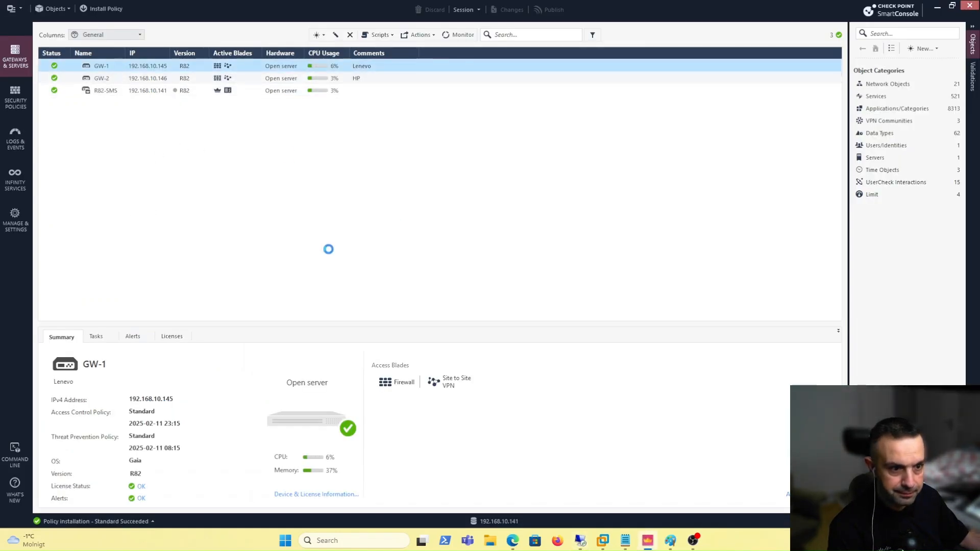
{"action": "left_click", "coordinate": [326, 115]}
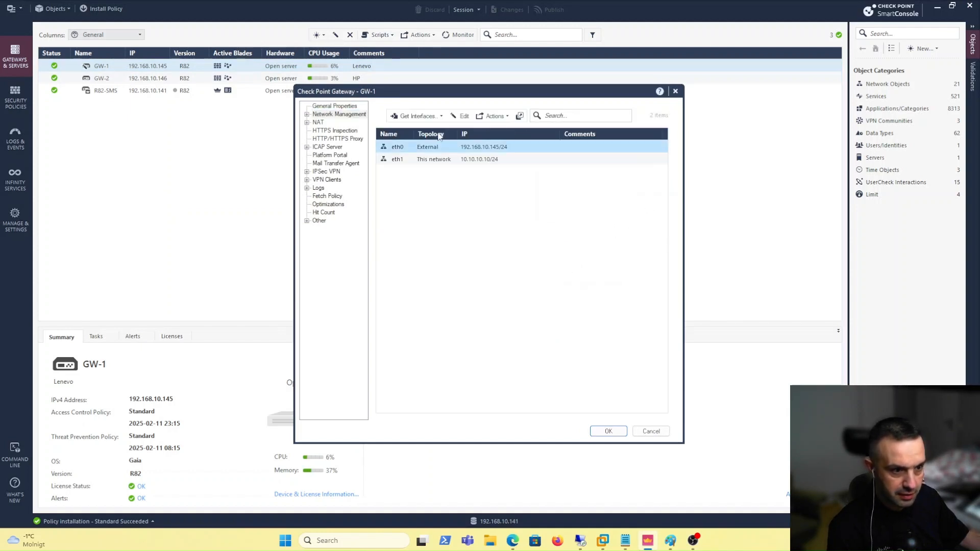
{"action": "left_click", "coordinate": [433, 116]}
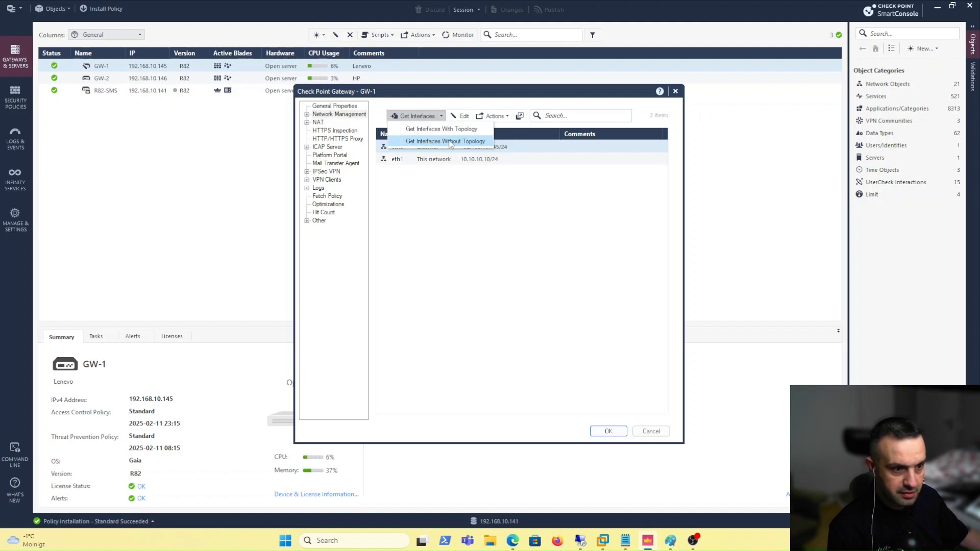
{"action": "left_click", "coordinate": [450, 142]}
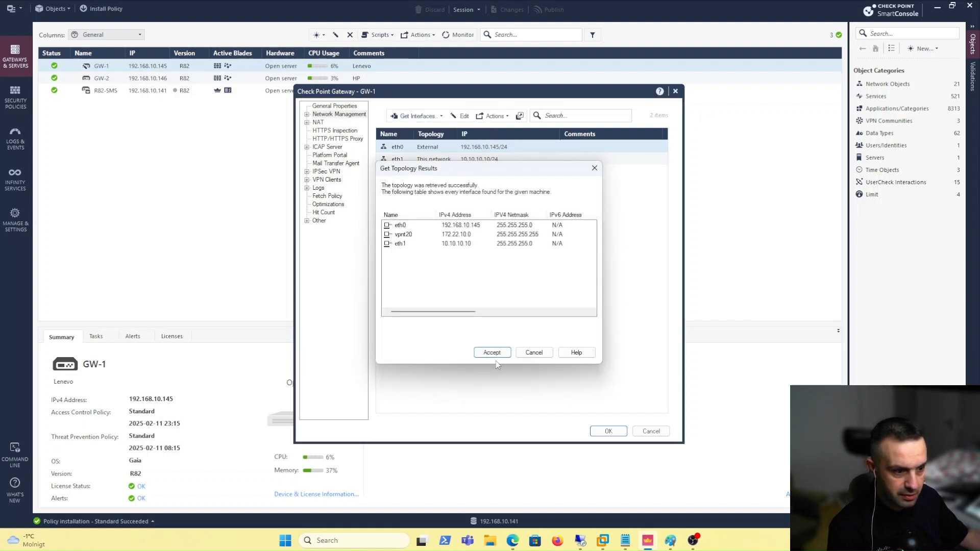
{"action": "left_click", "coordinate": [499, 354]}
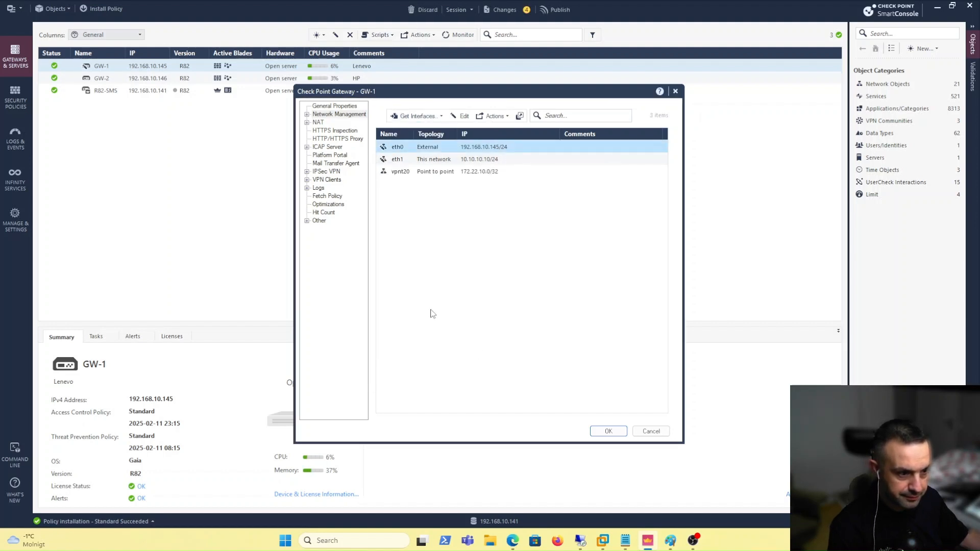
Enable anti-spoofing on vpnt20 and save GW-1's gateway properties
{"action": "left_click", "coordinate": [460, 171]}
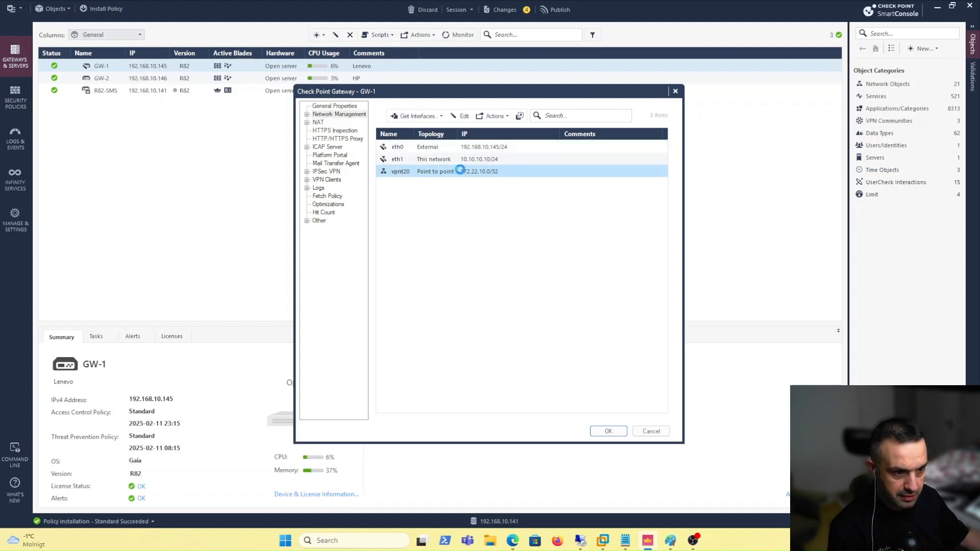
{"action": "left_click", "coordinate": [460, 304]}
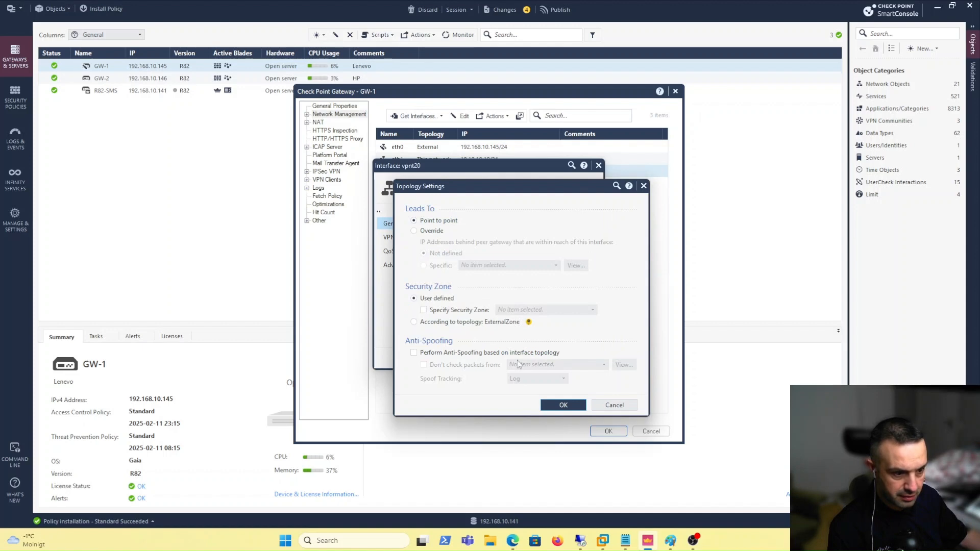
{"action": "left_click", "coordinate": [439, 353]}
{"action": "left_click", "coordinate": [554, 405]}
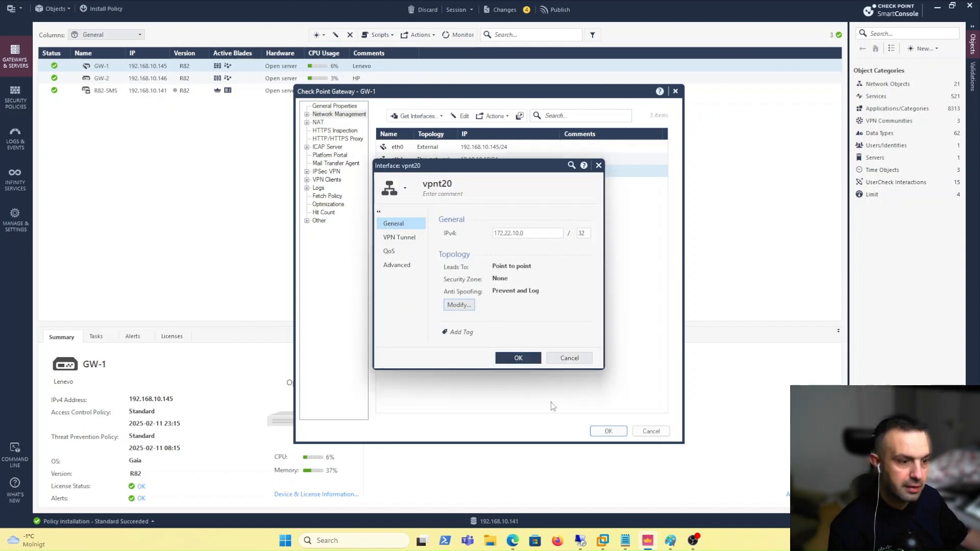
{"action": "left_click", "coordinate": [536, 359]}
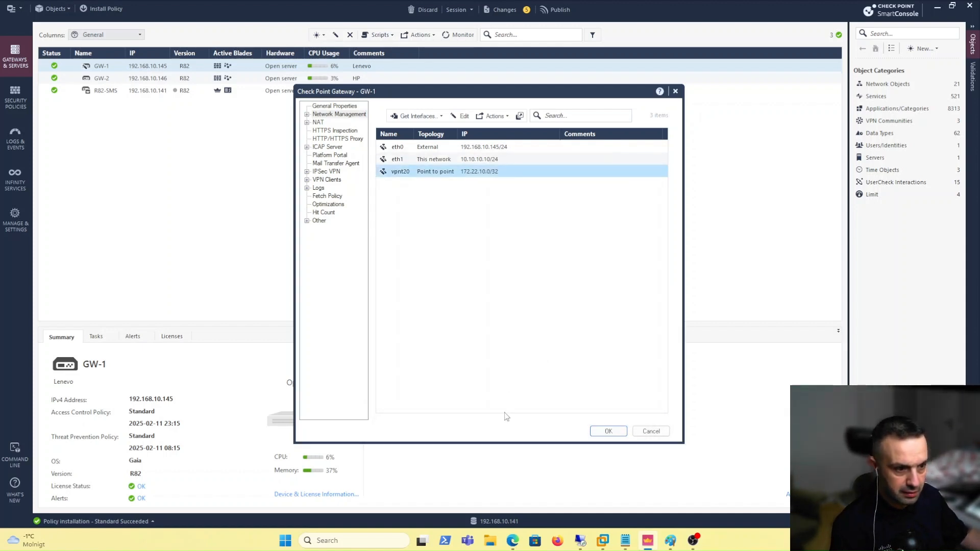
{"action": "left_click", "coordinate": [603, 433]}
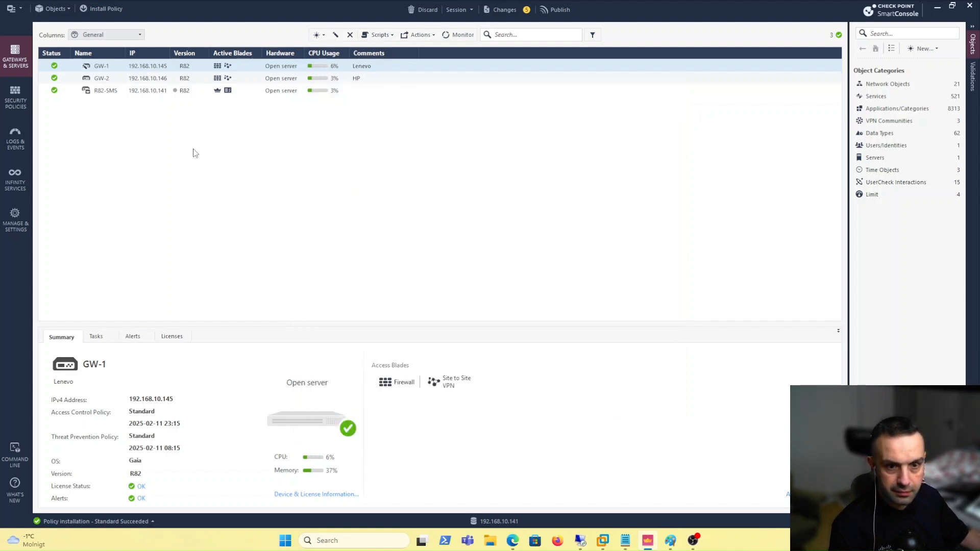
Inspect vpnt20 in GW-1's Network Management, showing 172.22.10.0/32, then go back to the Gaia Portal
{"action": "double_click", "coordinate": [166, 67]}
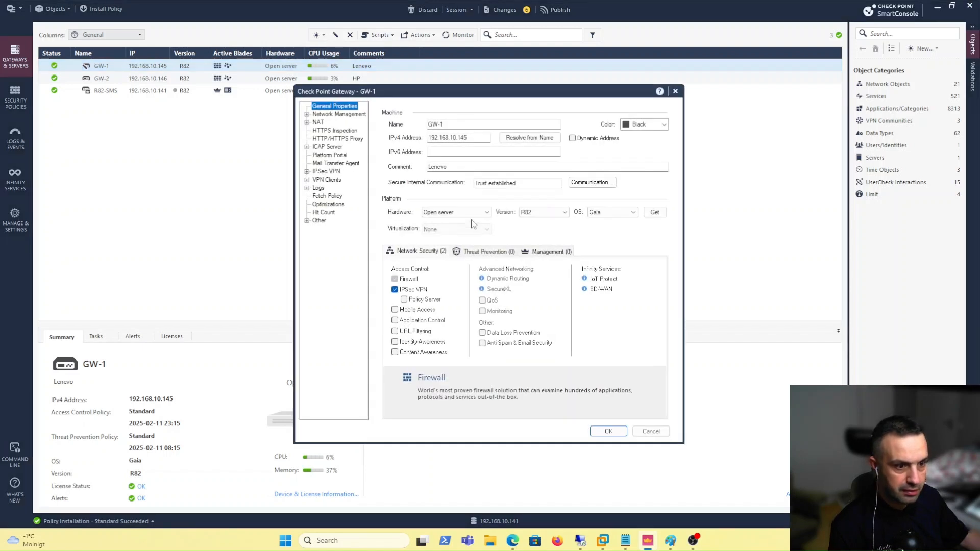
{"action": "left_click", "coordinate": [360, 115]}
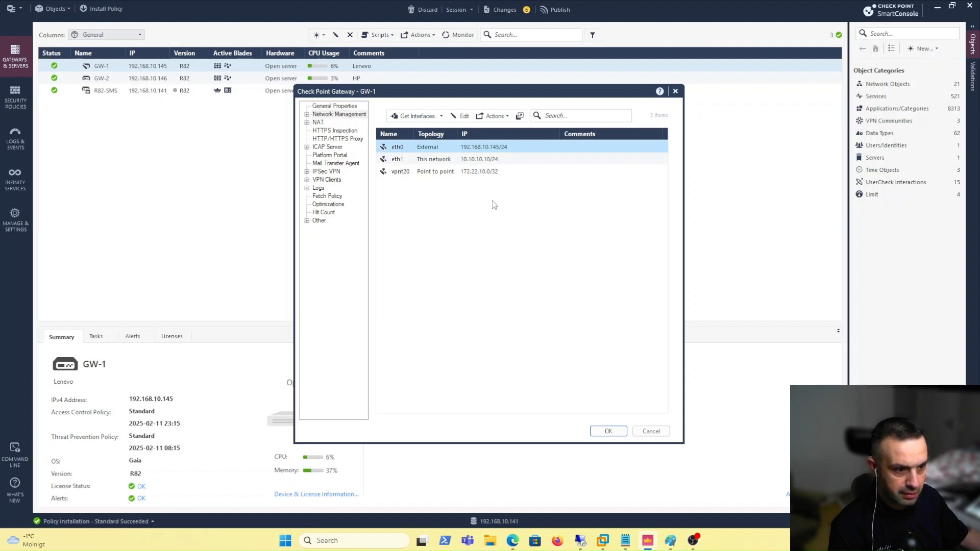
{"action": "double_click", "coordinate": [485, 172]}
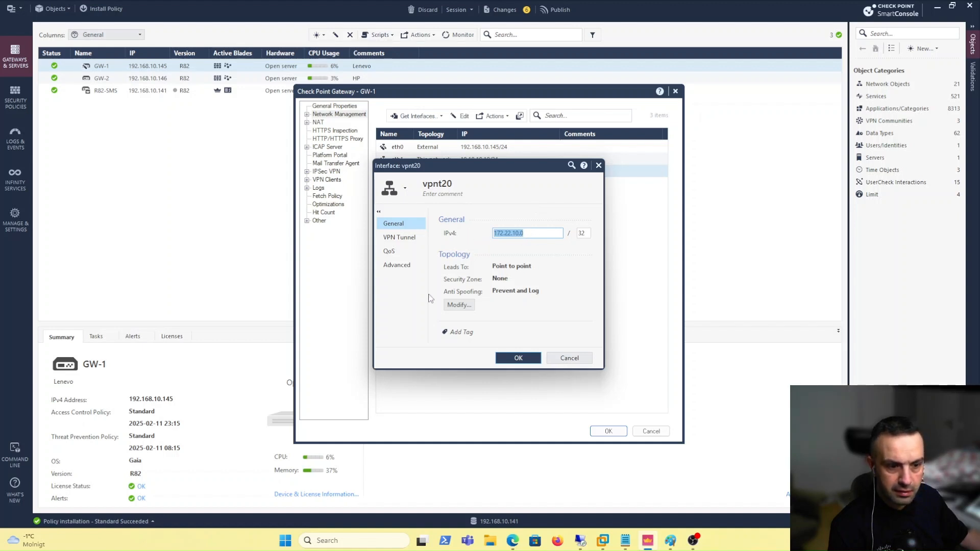
{"action": "left_click", "coordinate": [513, 542]}
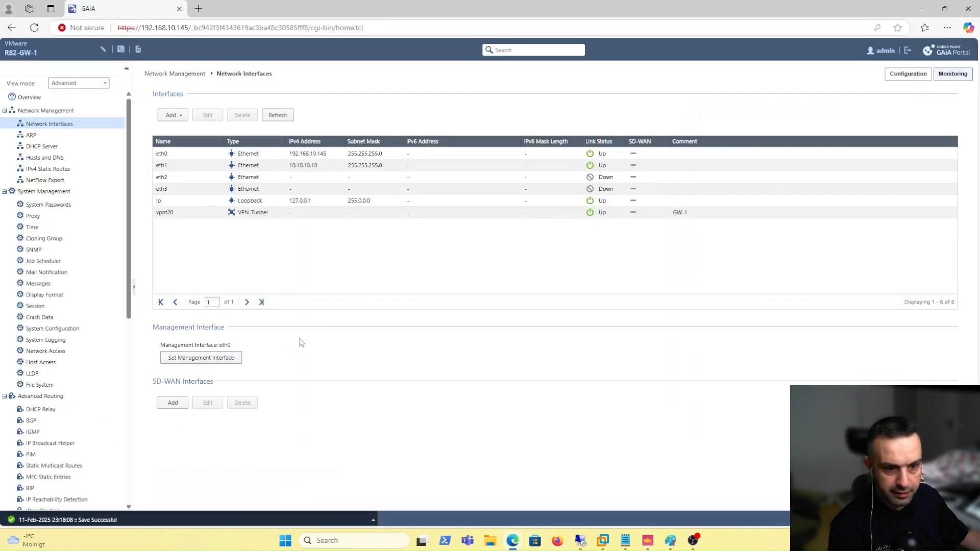
Delete GW-1's existing vpnt20 tunnel interface
{"action": "left_click", "coordinate": [195, 216]}
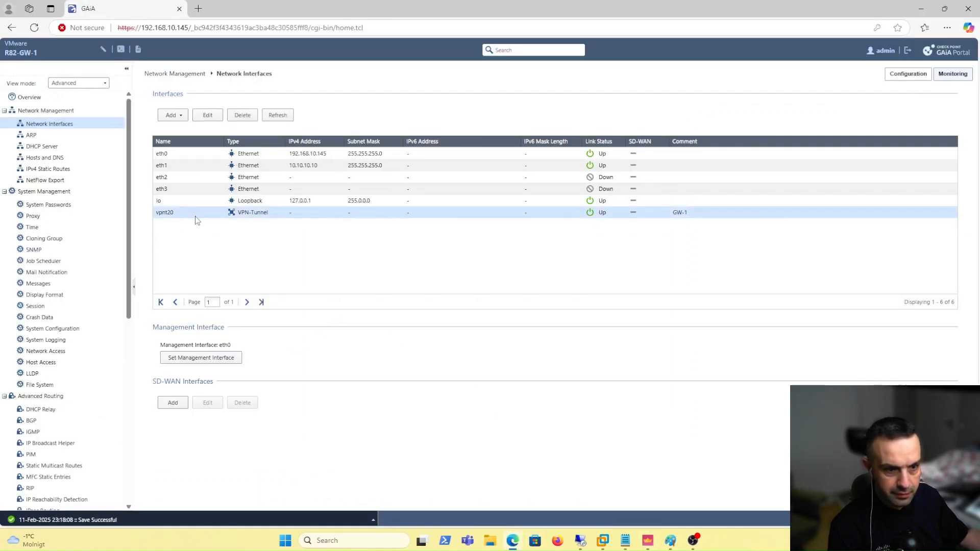
{"action": "left_click", "coordinate": [208, 115]}
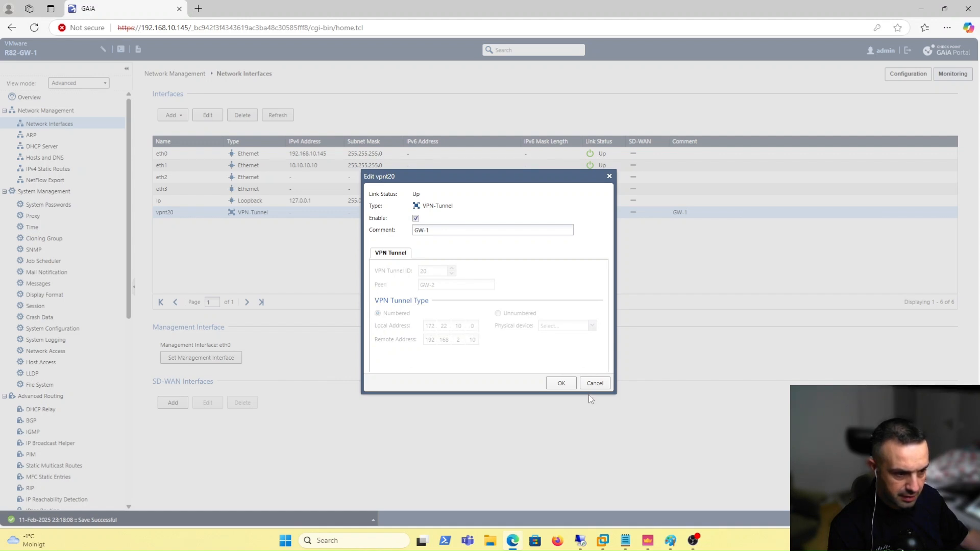
{"action": "left_click", "coordinate": [595, 384]}
{"action": "left_click", "coordinate": [243, 115]}
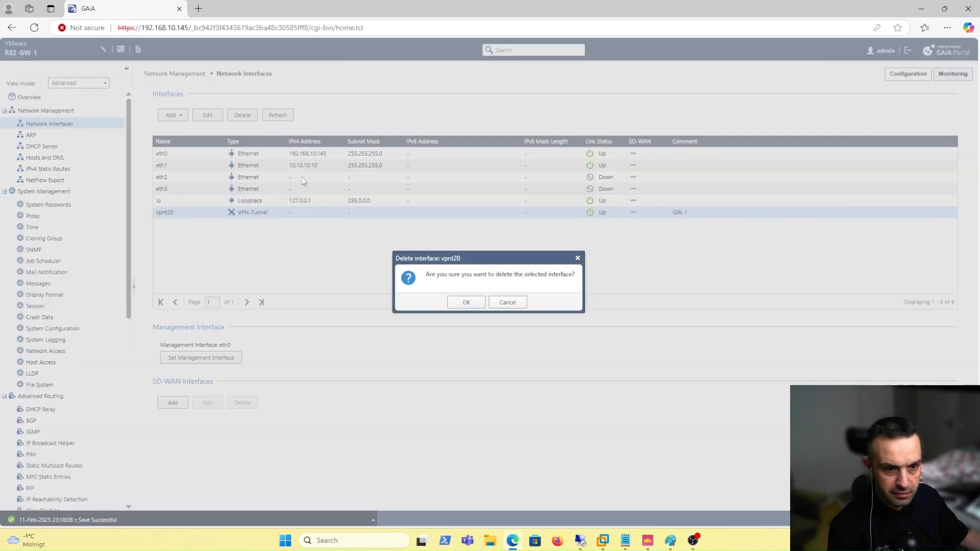
{"action": "left_click", "coordinate": [463, 305]}
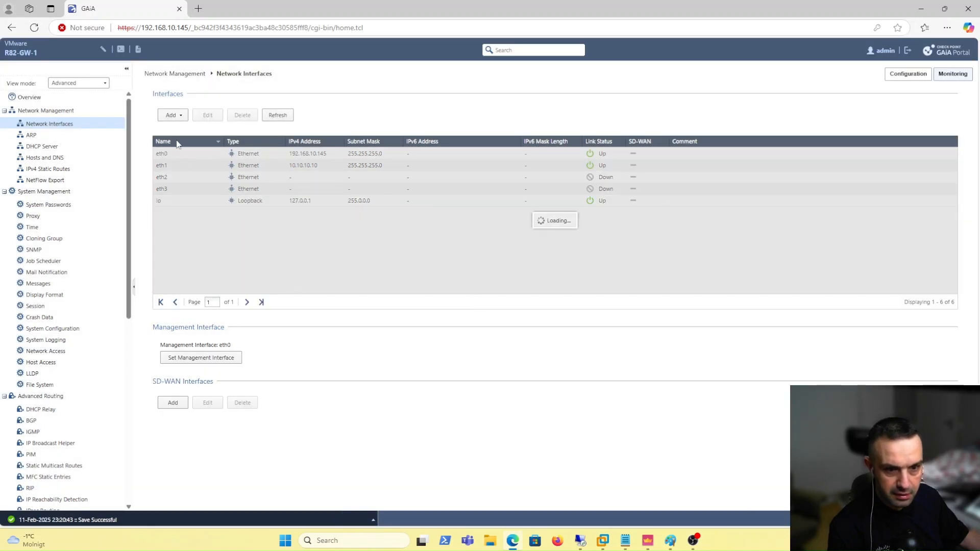
Re-add vpnt20 with comment GW-1, ID 20, peer GW-2, local 172.22.1.10, remote 192.168.2.10
{"action": "left_click", "coordinate": [173, 115]}
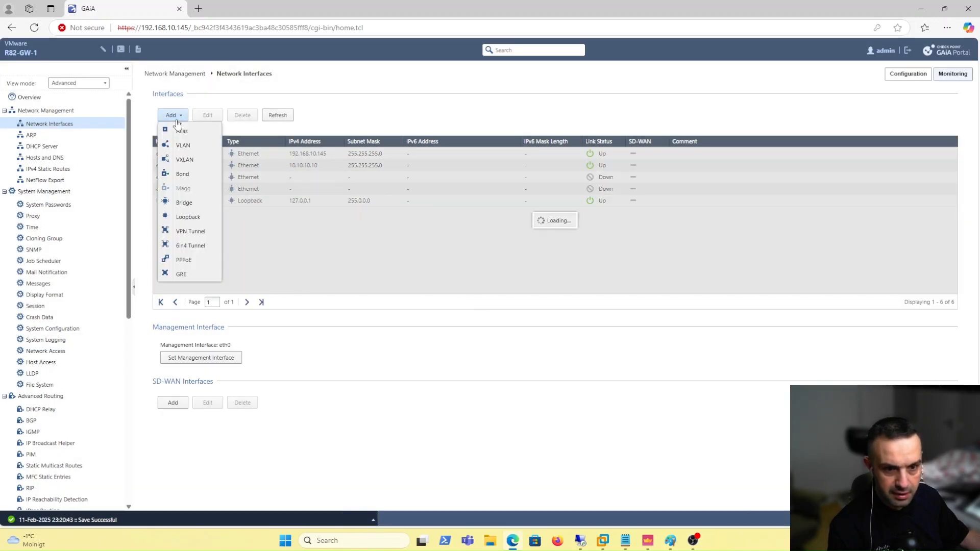
{"action": "left_click", "coordinate": [192, 231]}
{"action": "left_click", "coordinate": [421, 218]}
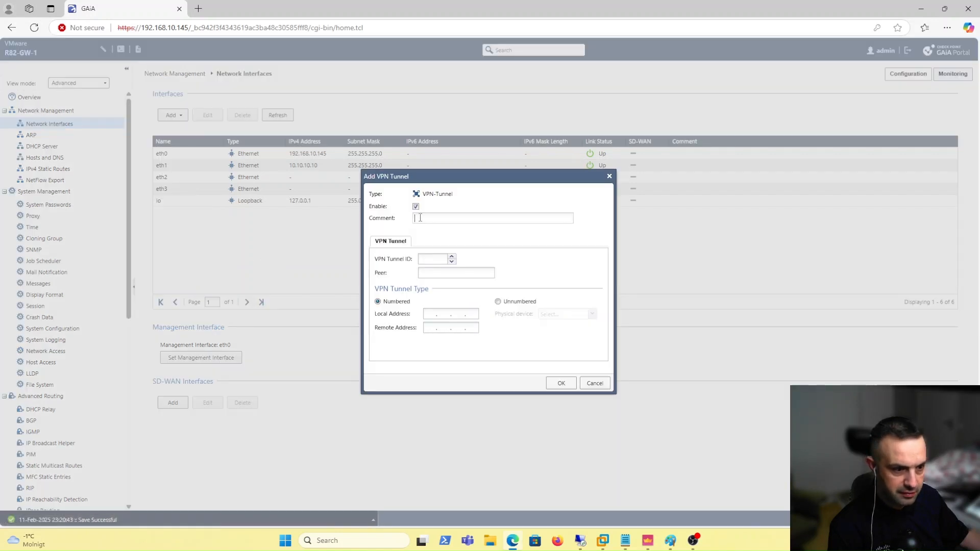
{"action": "type", "text": "GW-1"}
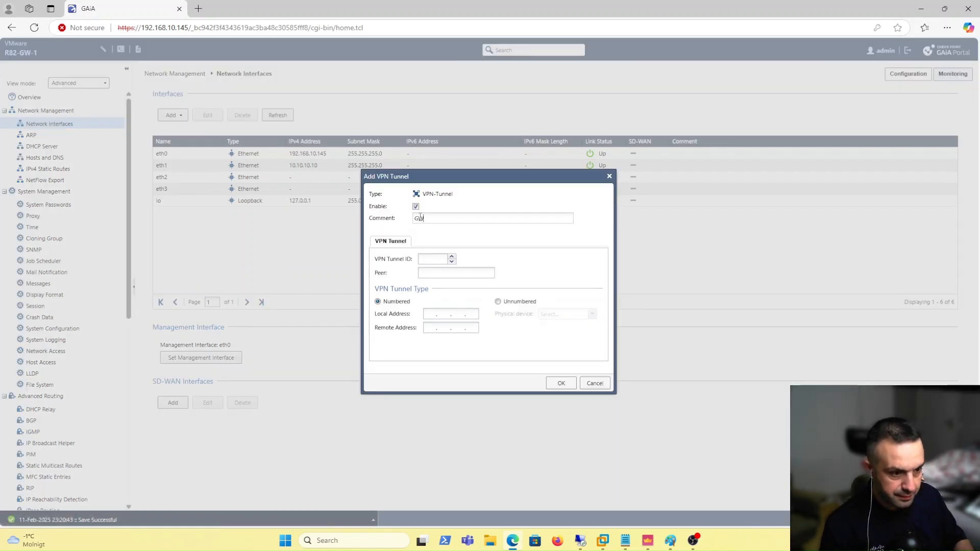
{"action": "left_click", "coordinate": [430, 256]}
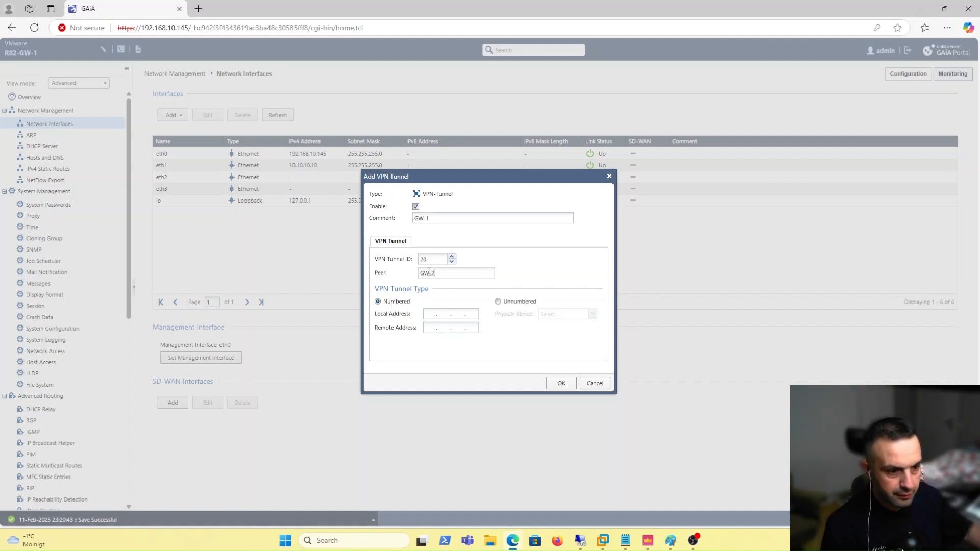
{"action": "left_click", "coordinate": [432, 313]}
{"action": "type", "text": "172 . 22 . 1 ."}
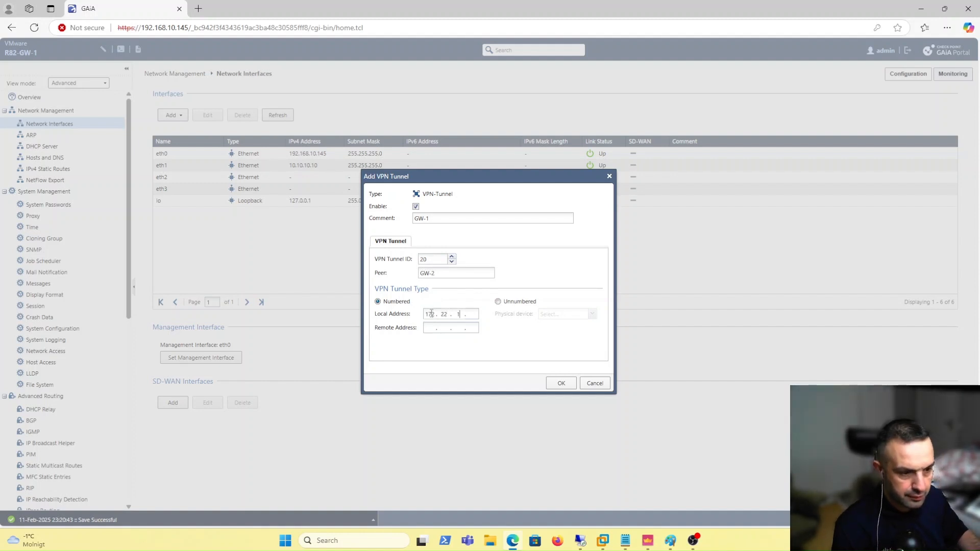
{"action": "type", "text": " 10"}
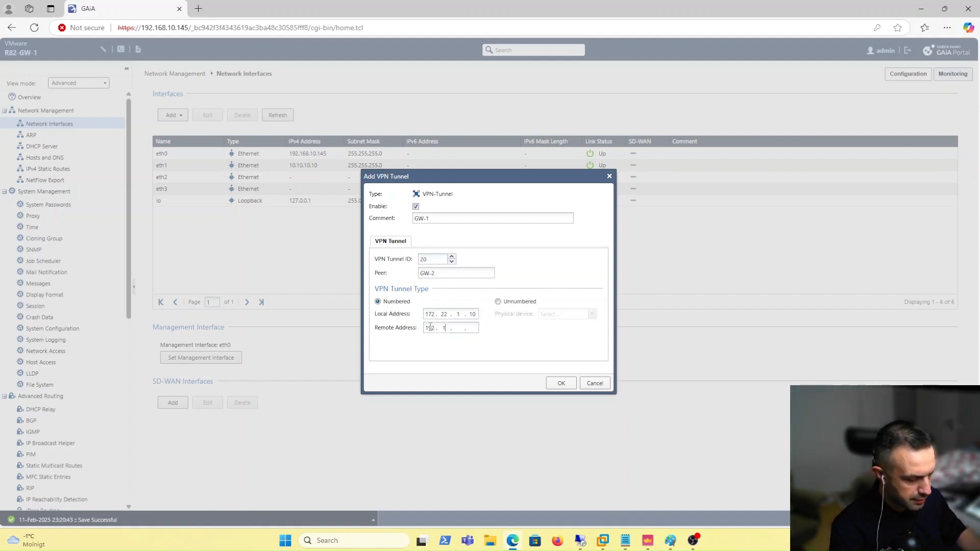
{"action": "left_click", "coordinate": [431, 327]}
{"action": "type", "text": "192.168.2.10"}
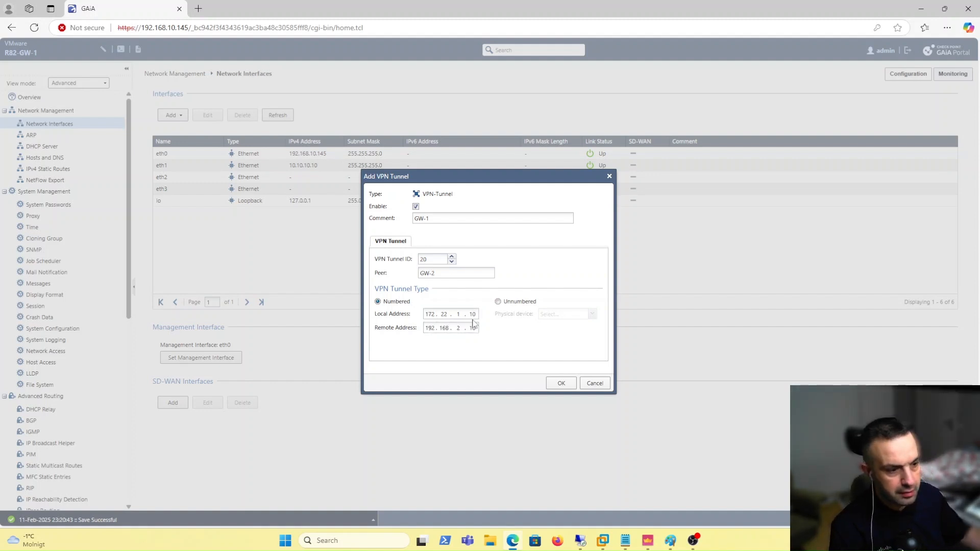
{"action": "left_click", "coordinate": [559, 383]}
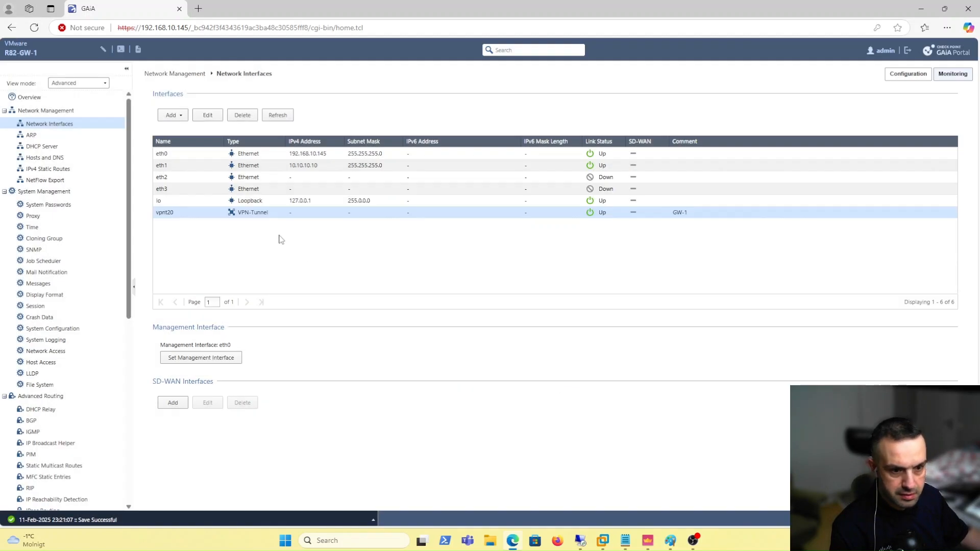
Close the stale vpnt20 settings and refetch GW-1's interfaces with topology, accepting the results
{"action": "left_click", "coordinate": [646, 541]}
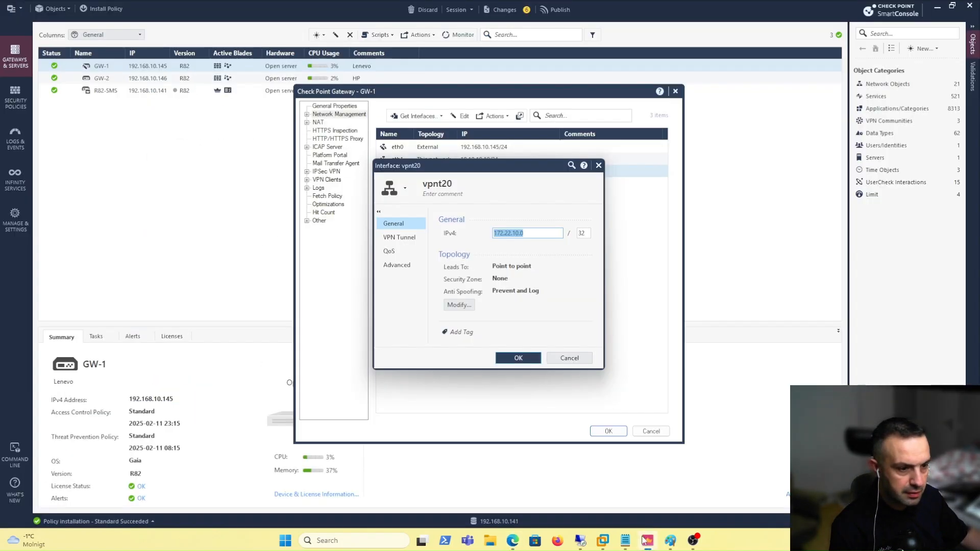
{"action": "left_click", "coordinate": [560, 358]}
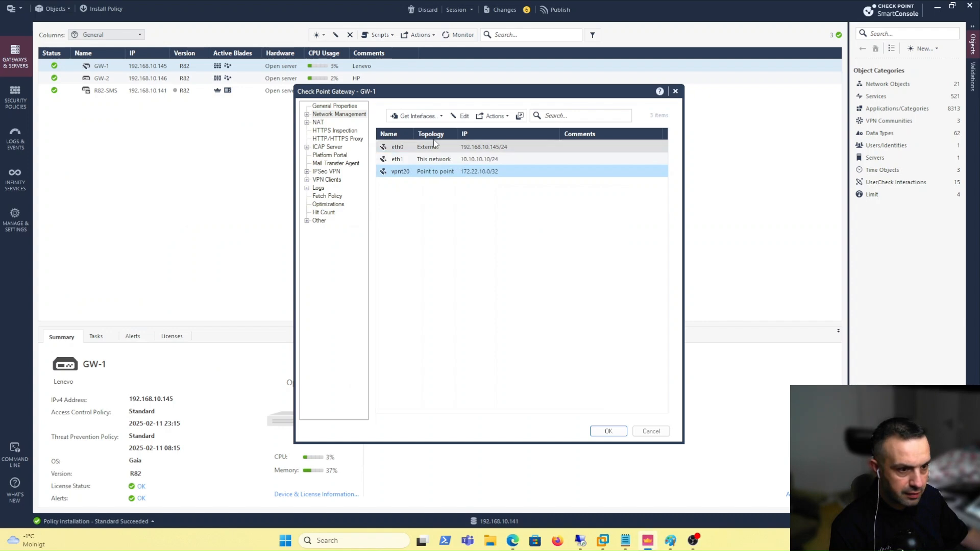
{"action": "left_click", "coordinate": [418, 116]}
{"action": "left_click", "coordinate": [432, 143]}
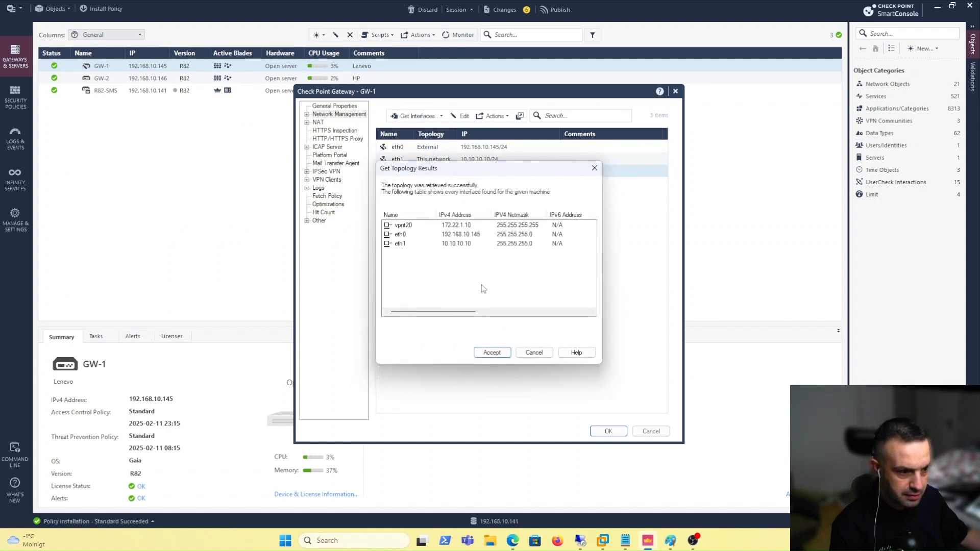
{"action": "left_click", "coordinate": [491, 353]}
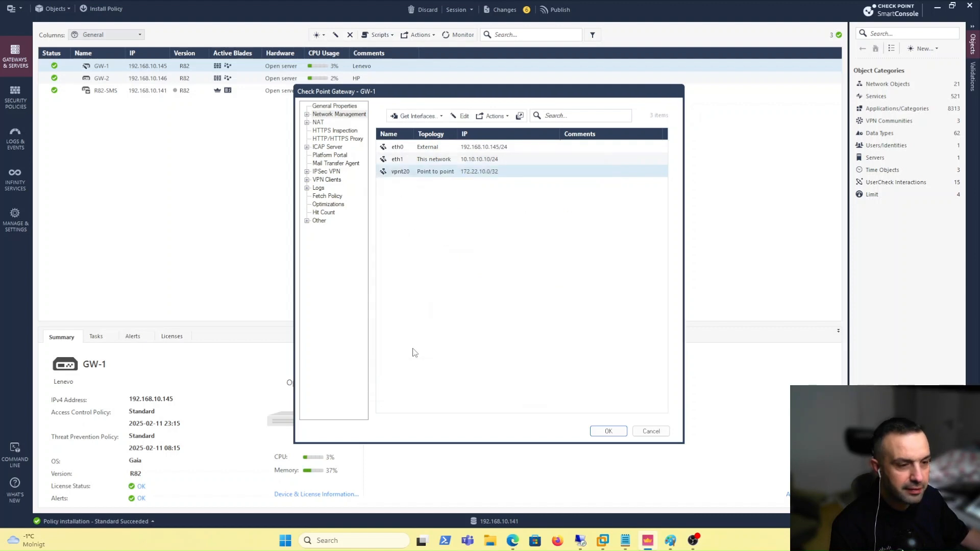
Confirm vpnt20 as point to point at 172.22.1.10/32 and save GW-1's properties
{"action": "double_click", "coordinate": [456, 172]}
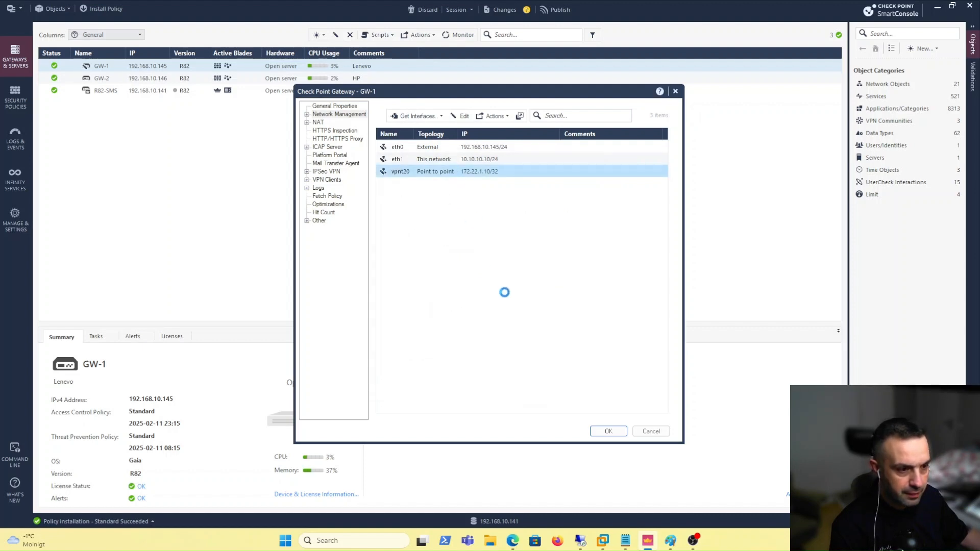
{"action": "left_click", "coordinate": [459, 304]}
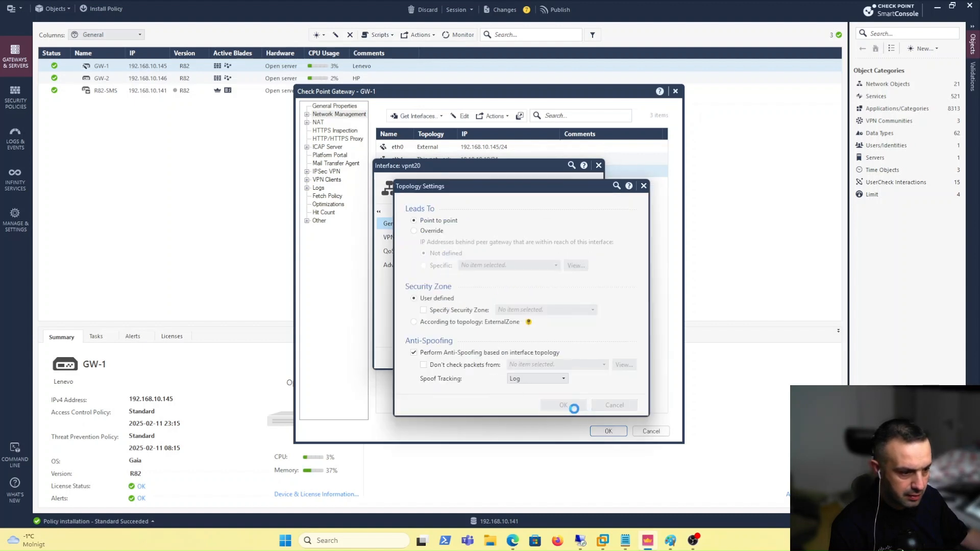
{"action": "left_click", "coordinate": [564, 405]}
{"action": "left_click", "coordinate": [519, 358]}
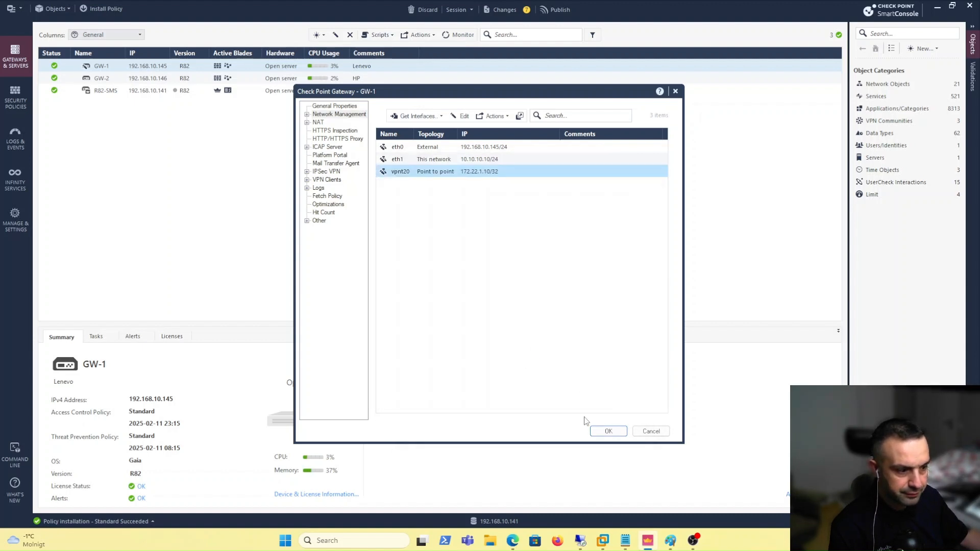
{"action": "left_click", "coordinate": [608, 431]}
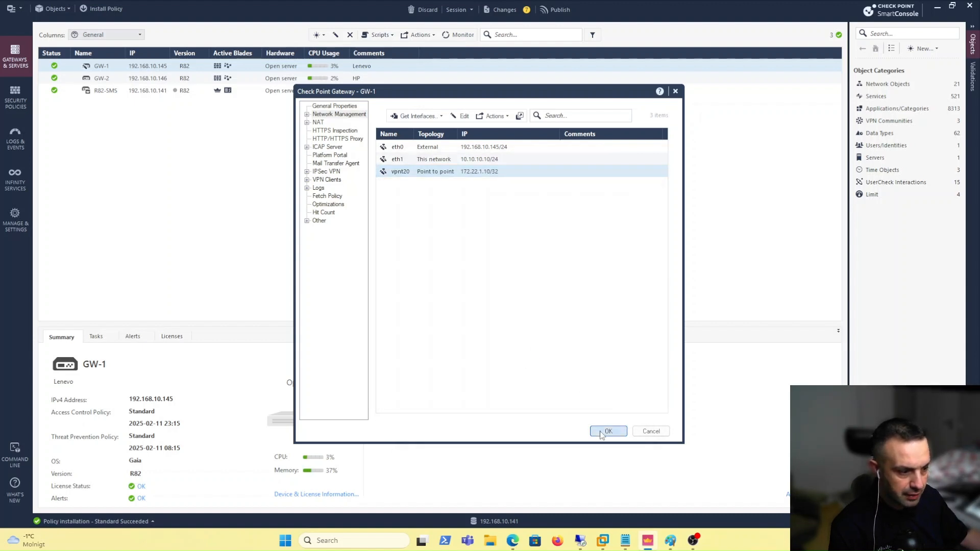
Open GW-2, get its interfaces with topology, and accept the results including vpnt20
{"action": "left_click", "coordinate": [163, 80]}
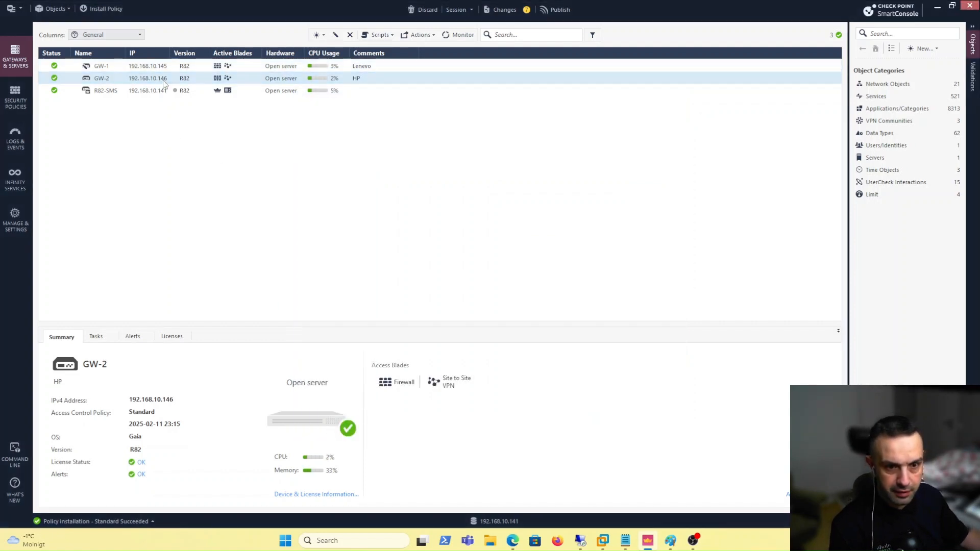
{"action": "double_click", "coordinate": [163, 80]}
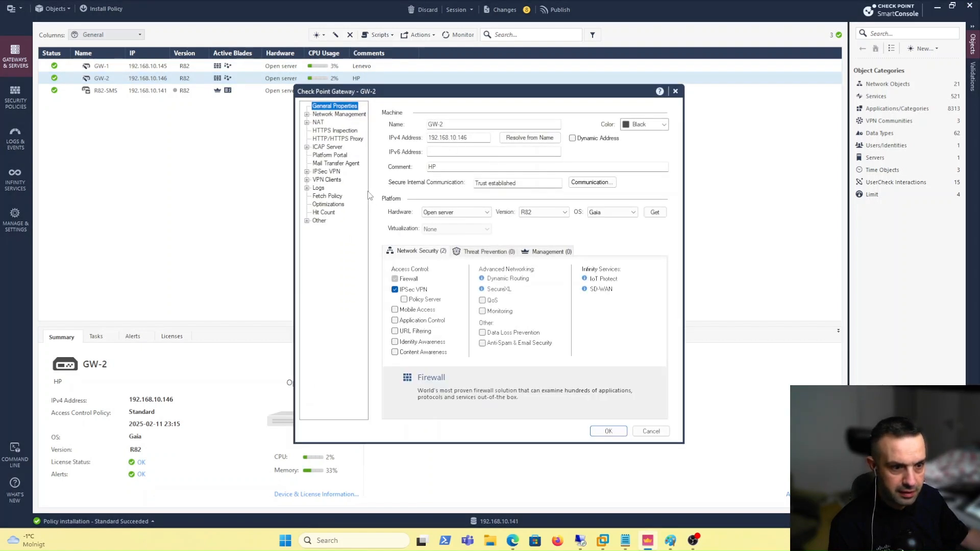
{"action": "left_click", "coordinate": [338, 114]}
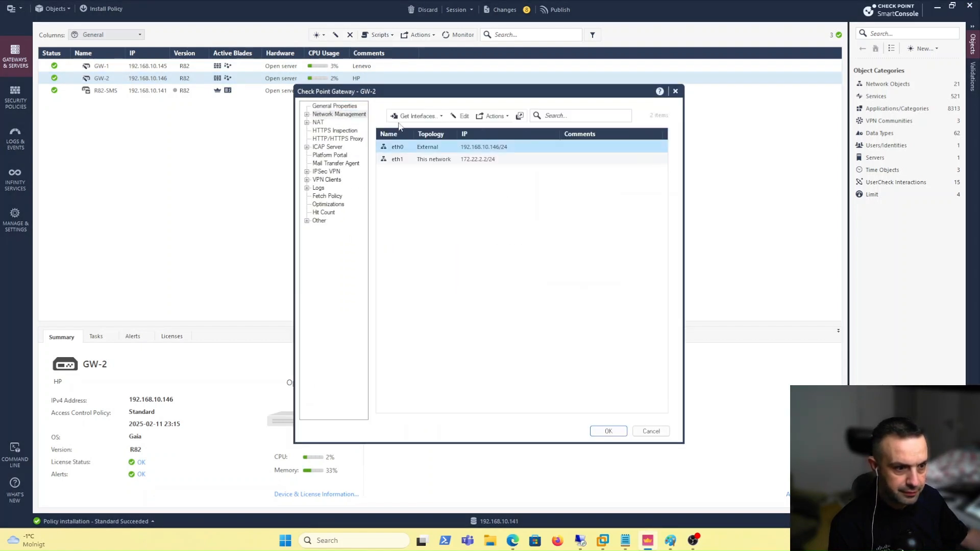
{"action": "left_click", "coordinate": [428, 121]}
{"action": "left_click", "coordinate": [429, 136]}
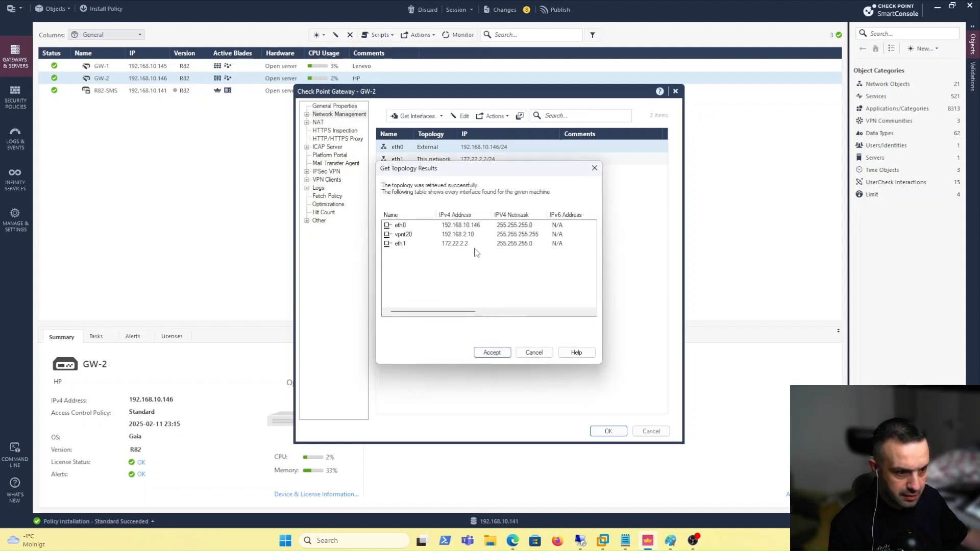
{"action": "left_click", "coordinate": [491, 352]}
Enable anti-spoofing on GW-2's vpnt20 (192.168.2.10/32) and save the gateway properties
{"action": "double_click", "coordinate": [473, 172]}
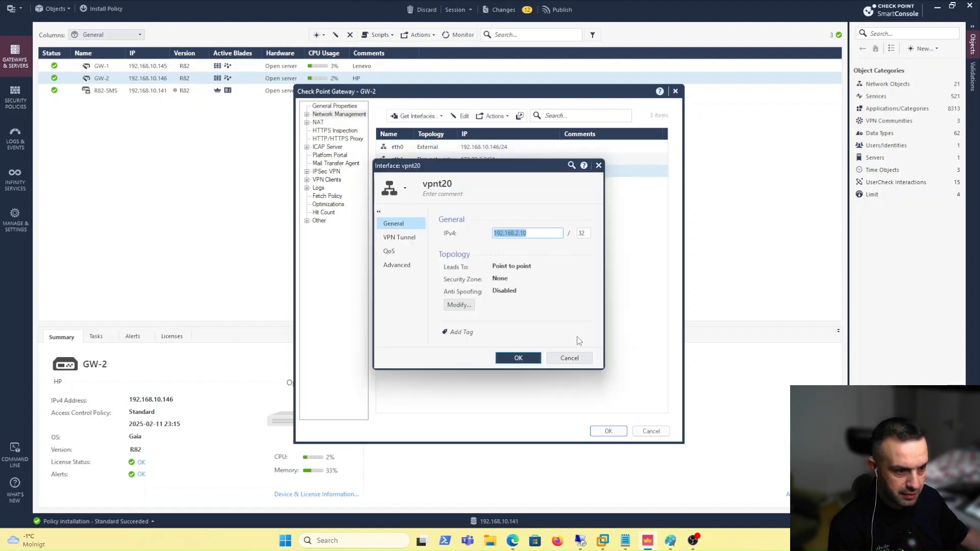
{"action": "left_click", "coordinate": [459, 305]}
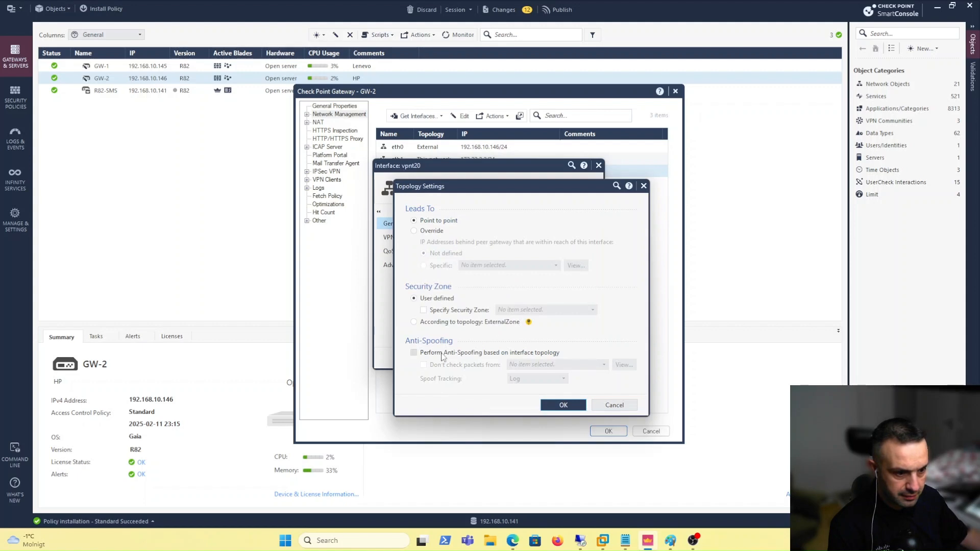
{"action": "left_click", "coordinate": [443, 356]}
{"action": "left_click", "coordinate": [564, 405]}
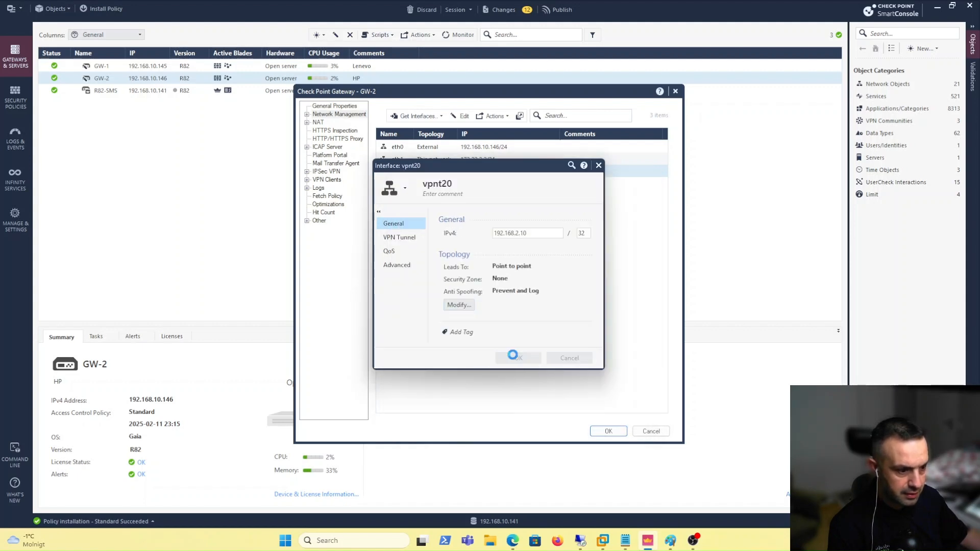
{"action": "left_click", "coordinate": [511, 355]}
{"action": "left_click", "coordinate": [607, 431]}
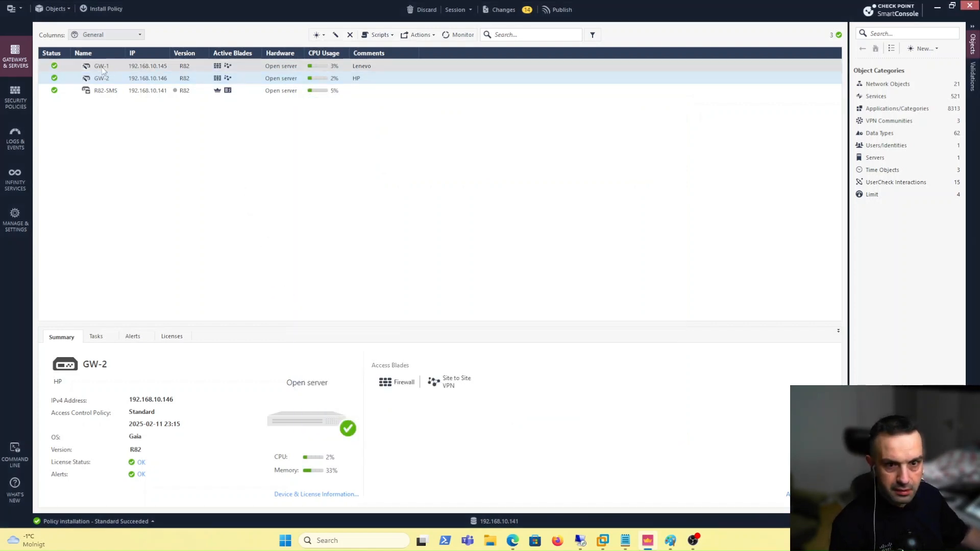
Publish the changes and install the Standard policy on GW-1 and GW-2, then open PowerShell
{"action": "left_click", "coordinate": [102, 9]}
{"action": "left_click", "coordinate": [535, 330]}
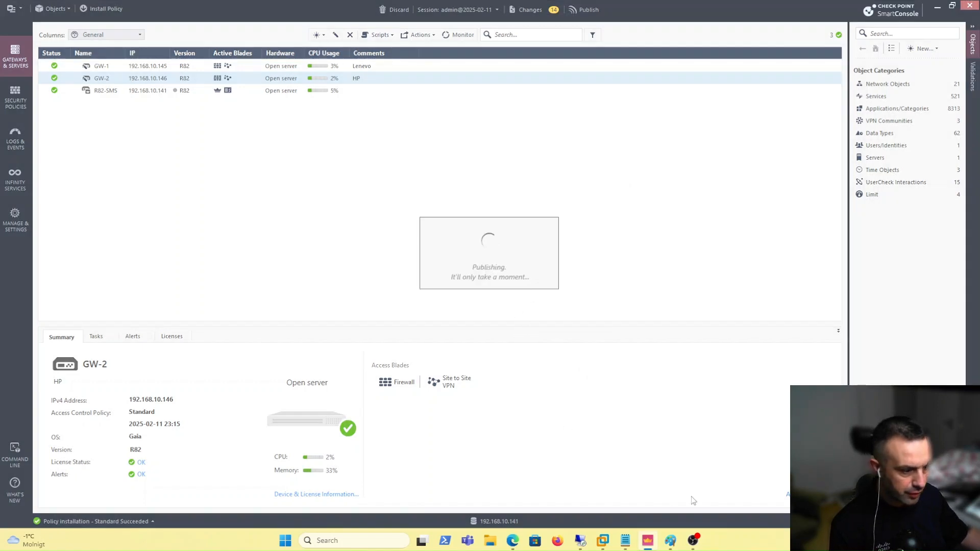
{"action": "left_click", "coordinate": [669, 544]}
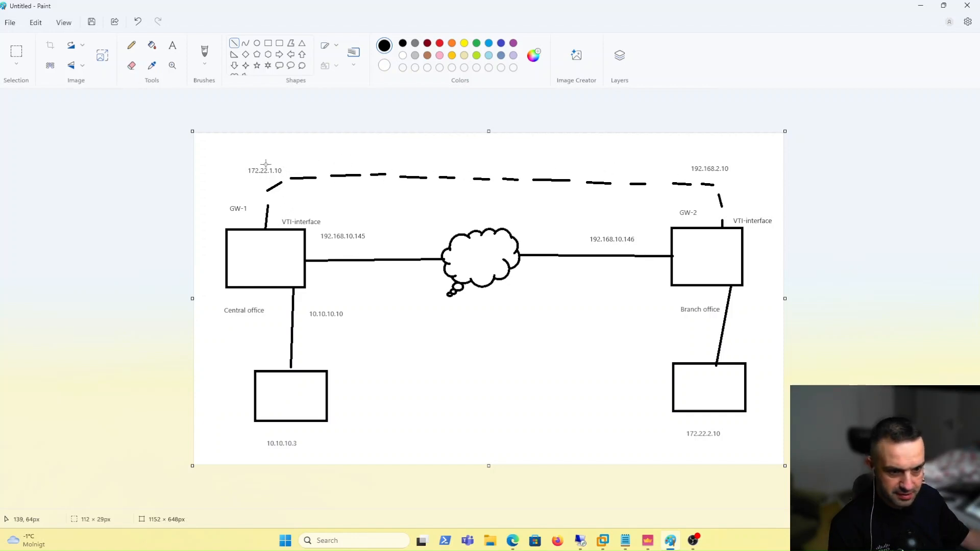
{"action": "left_click", "coordinate": [648, 541]}
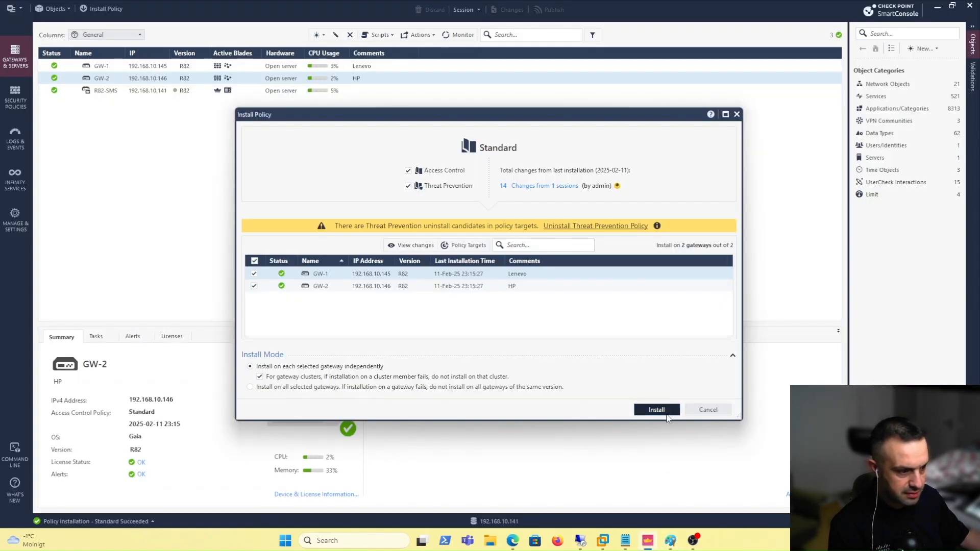
{"action": "left_click", "coordinate": [658, 411]}
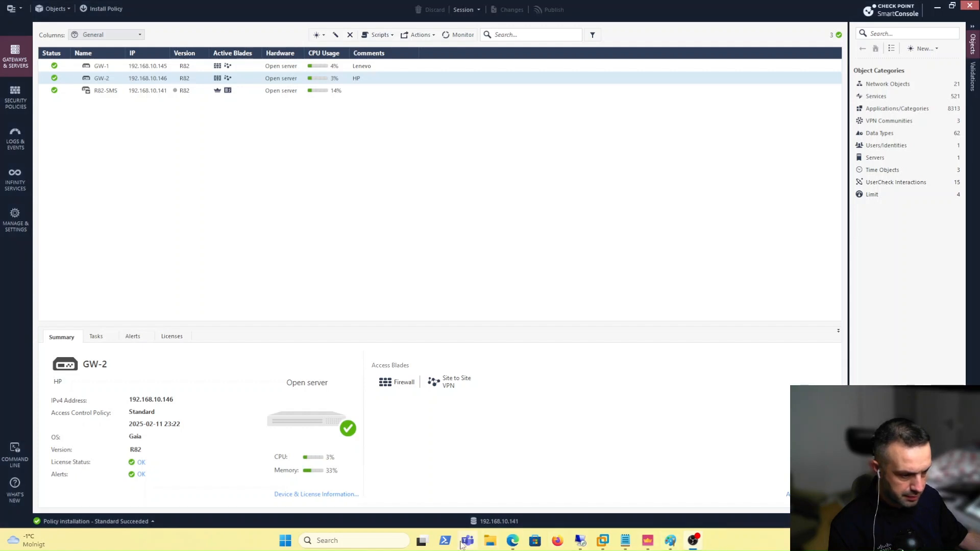
{"action": "left_click", "coordinate": [452, 545]}
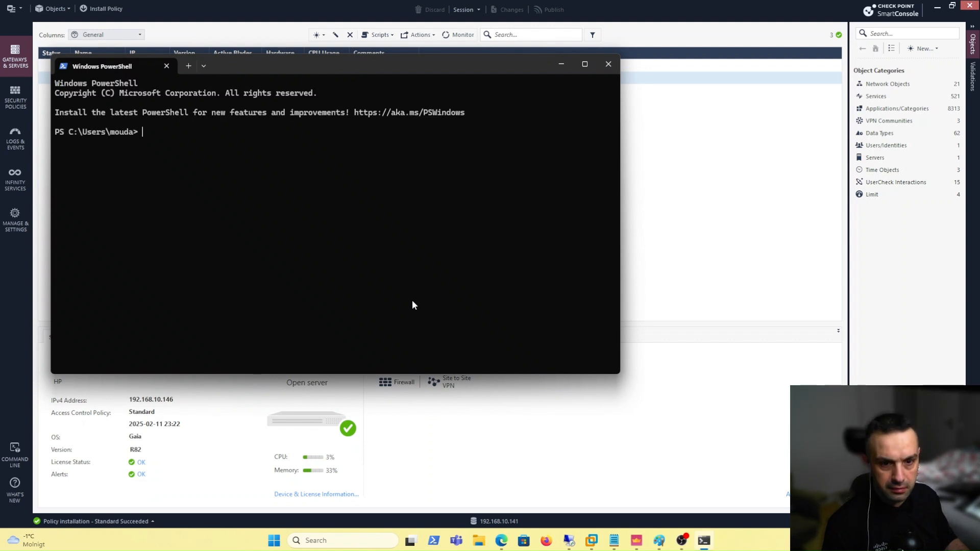
Connect to GW-1 at 192.168.10.145 over SSH and run lock database override
{"action": "key", "text": "Up"}
{"action": "key", "text": "BackSpace"}
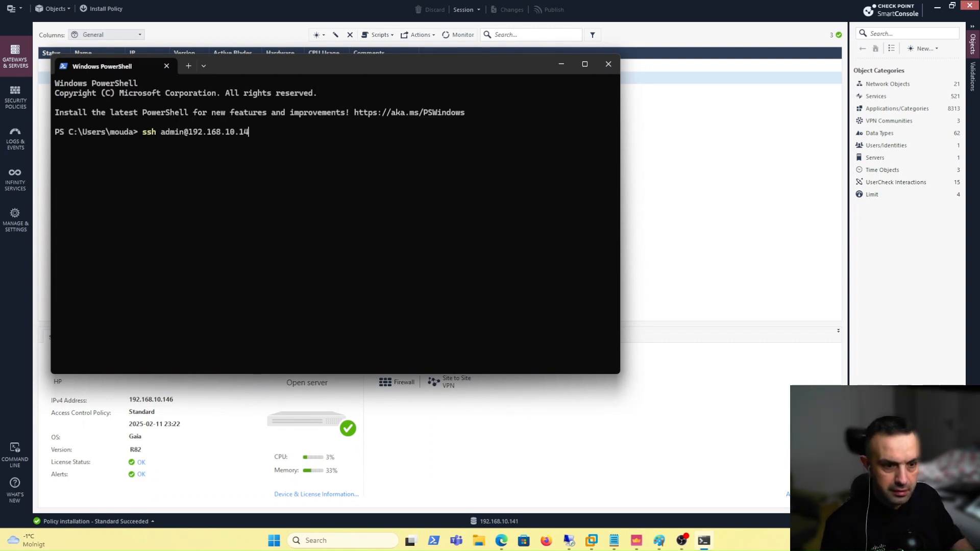
{"action": "type", "text": "5"}
{"action": "key", "text": "Return"}
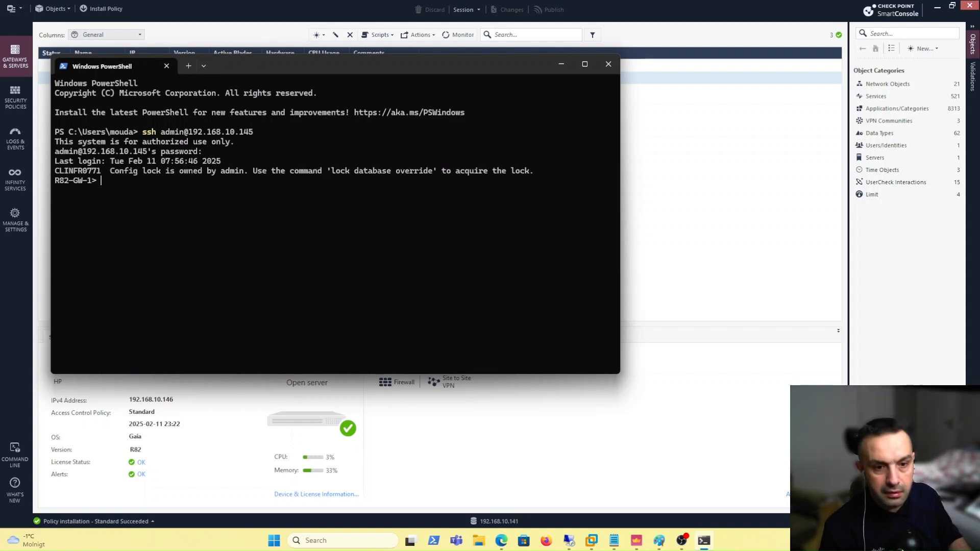
{"action": "type", "text": "lock"}
{"action": "key", "text": "Tab"}
{"action": "key", "text": "Tab"}
{"action": "key", "text": "Tab"}
{"action": "key", "text": "Tab"}
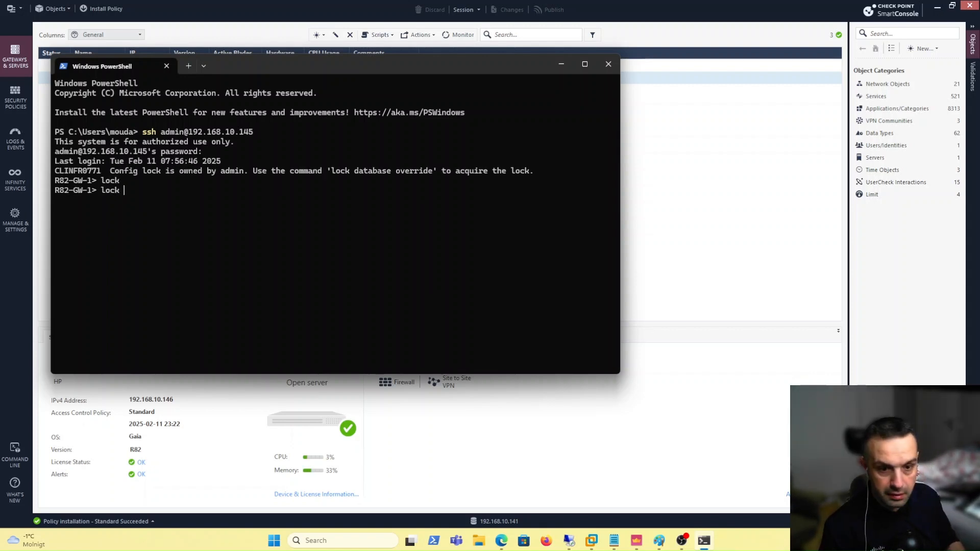
{"action": "key", "text": "Return"}
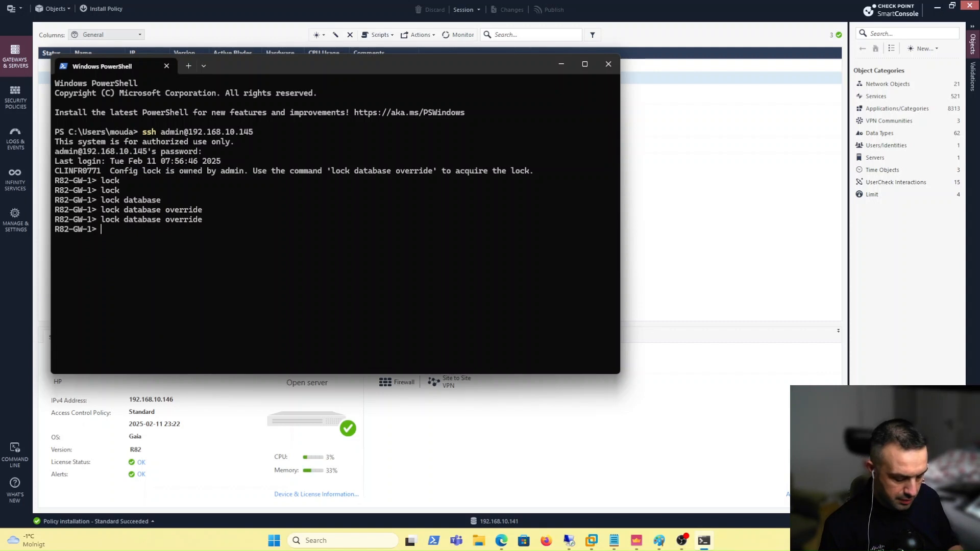
List GW-1's interfaces with fw getifs, then ping 192.168.2.10
{"action": "type", "text": "fw get"}
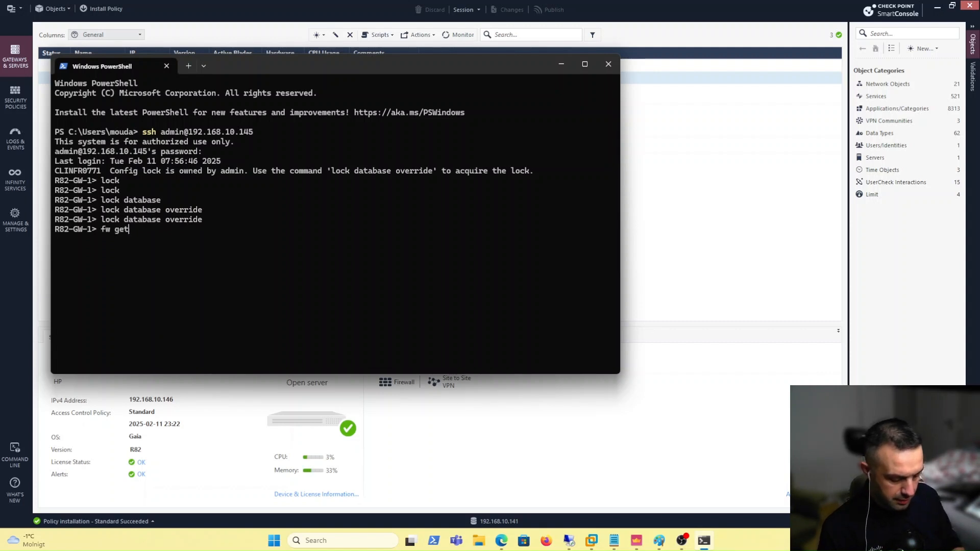
{"action": "type", "text": "ifs"}
{"action": "key", "text": "Return"}
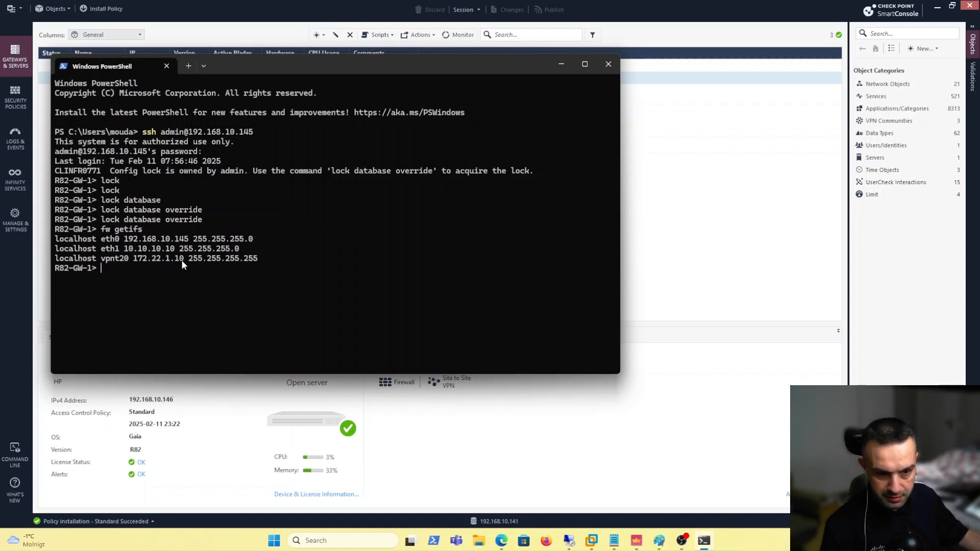
{"action": "type", "text": "sho"}
{"action": "key", "text": "Tab"}
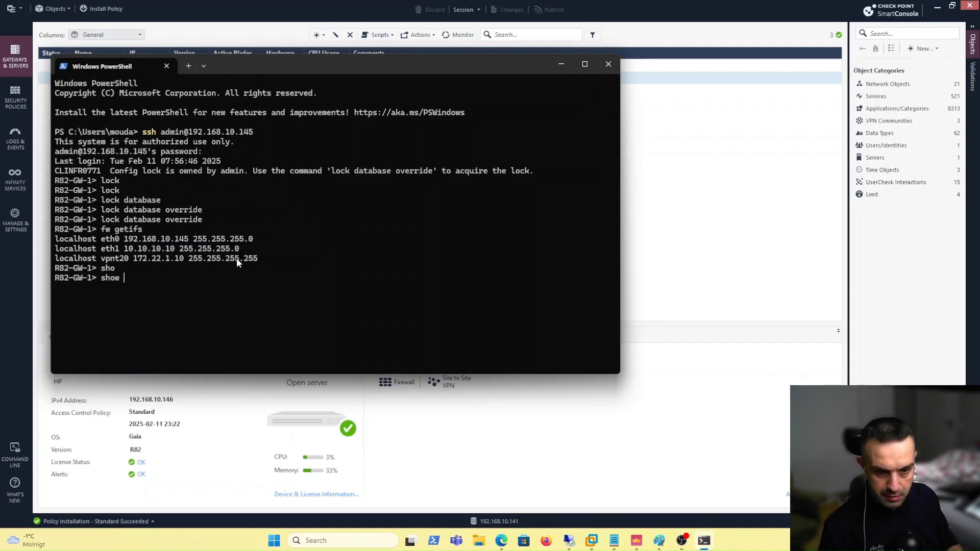
{"action": "key", "text": "BackSpace"}
{"action": "key", "text": "BackSpace"}
{"action": "key", "text": "BackSpace"}
{"action": "key", "text": "BackSpace"}
{"action": "key", "text": "BackSpace"}
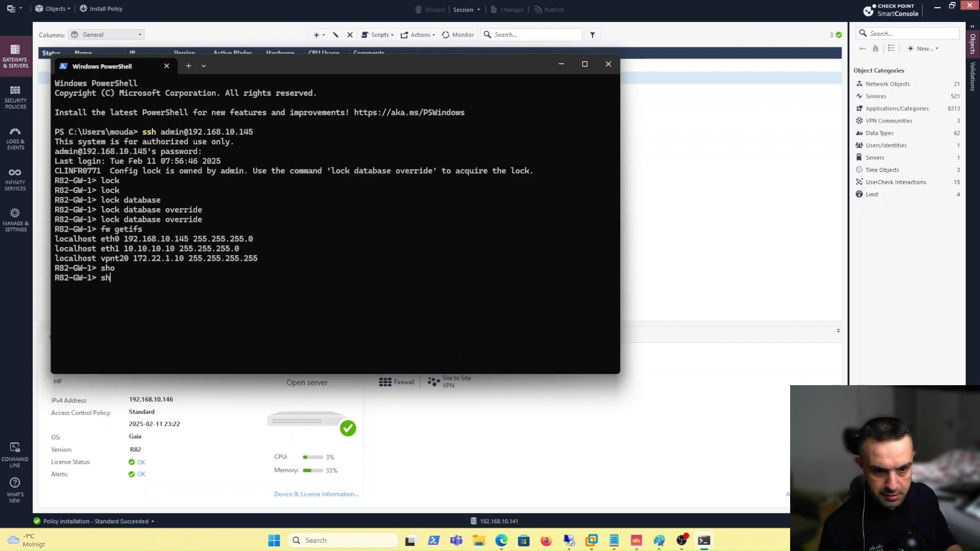
{"action": "type", "text": "ping "}
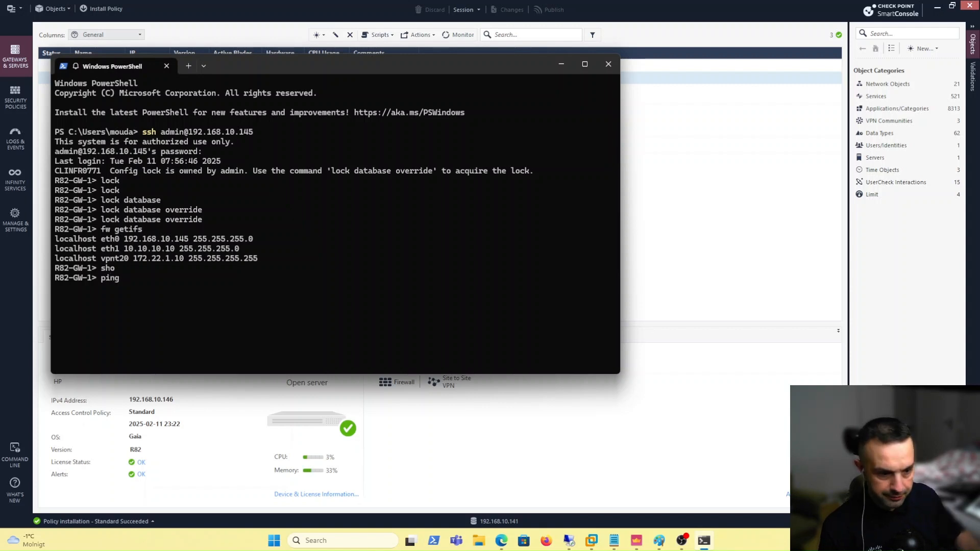
{"action": "type", "text": "192.168.2.10"}
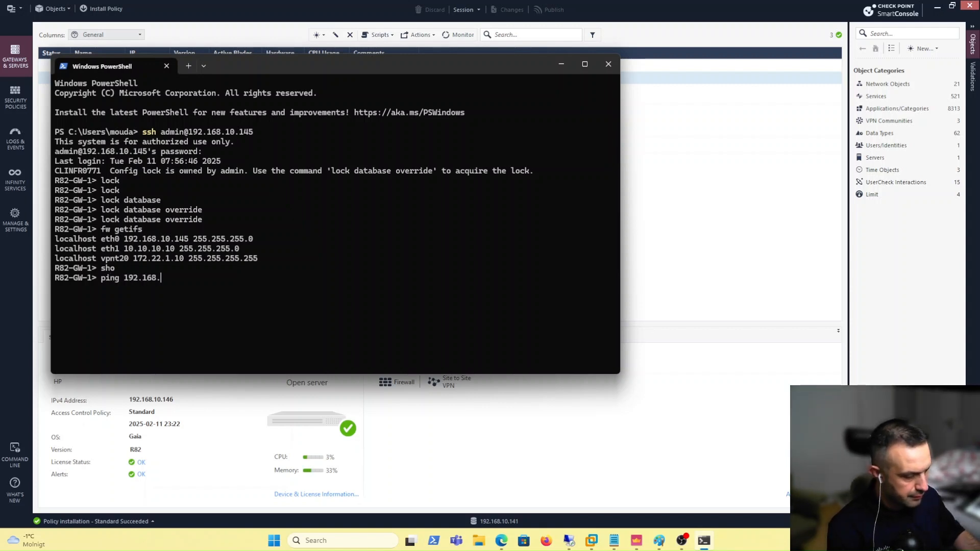
{"action": "key", "text": "Return"}
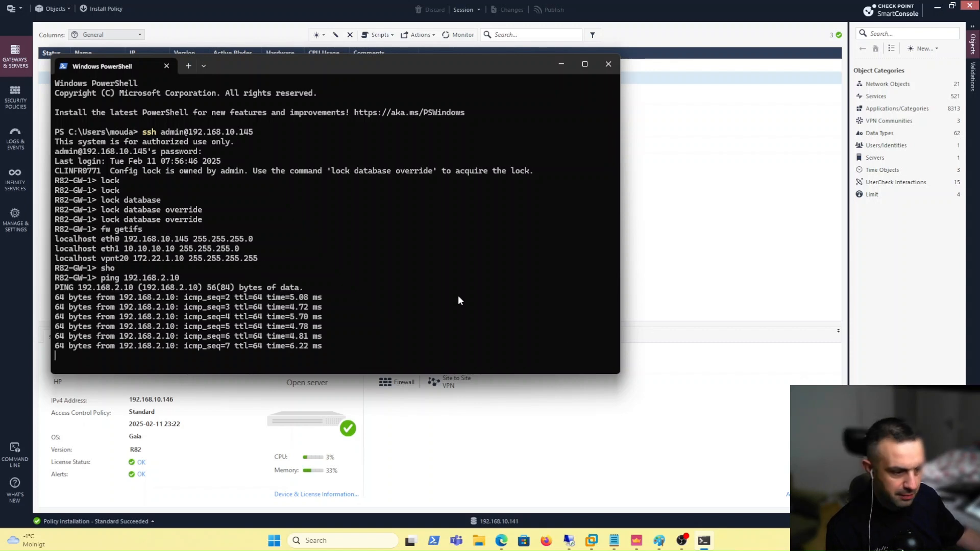
{"action": "left_click", "coordinate": [660, 541]}
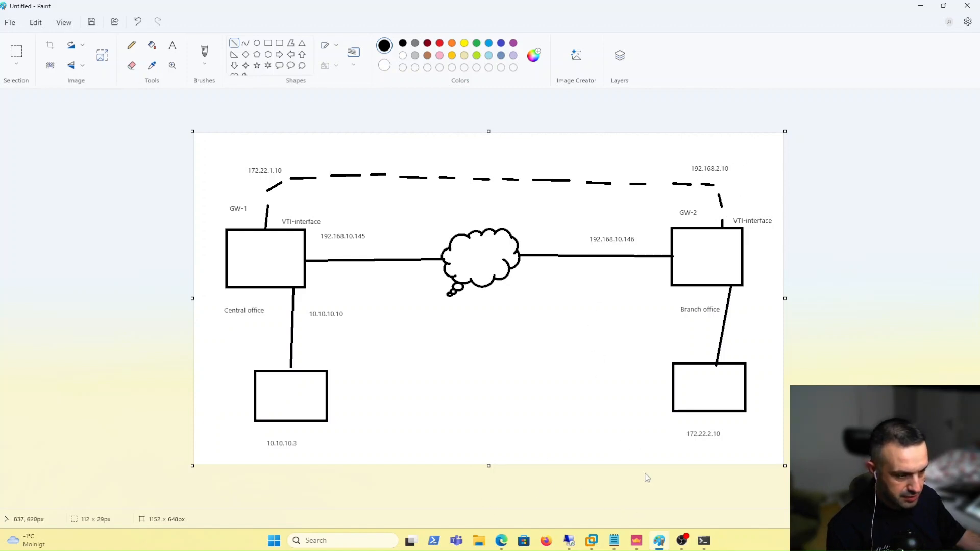
{"action": "left_click", "coordinate": [704, 541]}
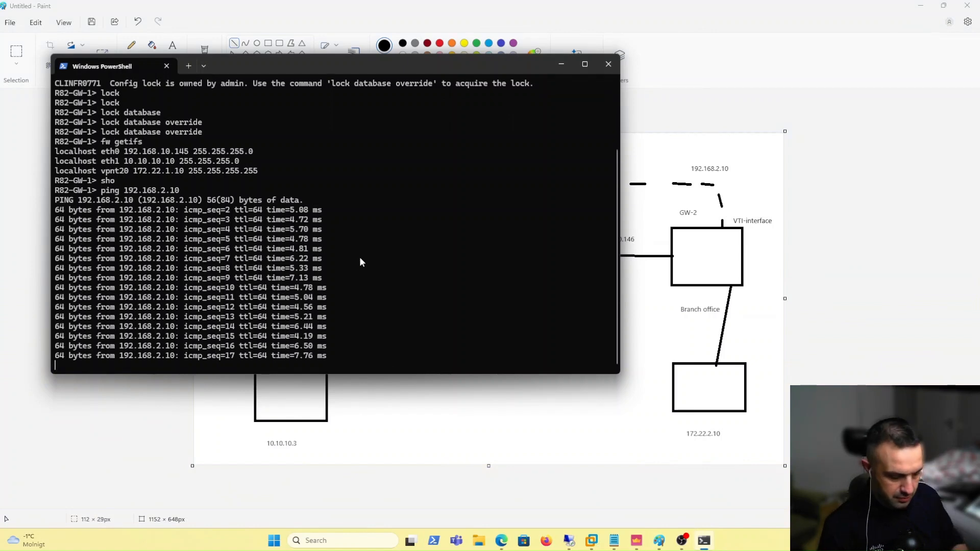
Stop the ping to 192.168.2.10 and bring a spare PowerShell window over the remote desktop
{"action": "key", "text": "ctrl+c"}
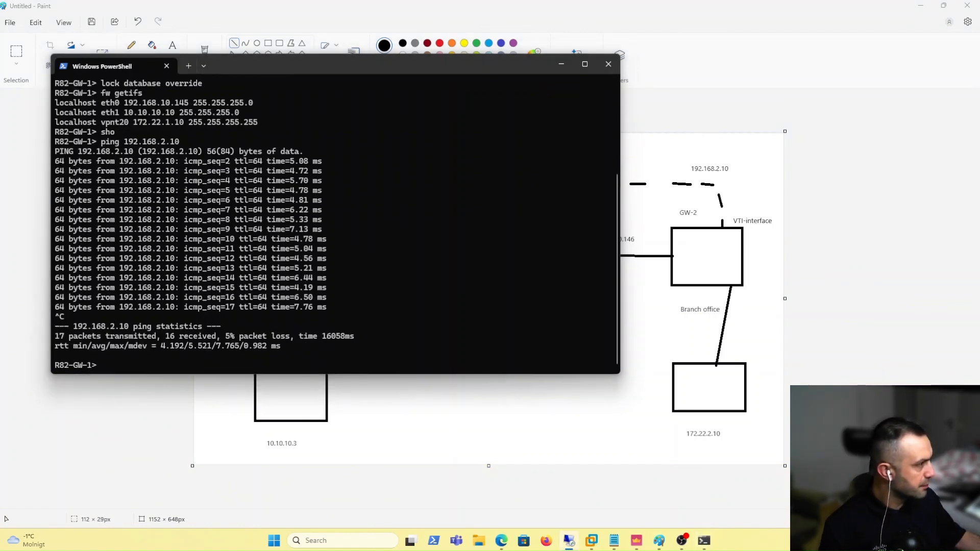
{"action": "left_click_drag", "start_coordinate": [979, 42], "coordinate": [538, 42]}
{"action": "left_click", "coordinate": [660, 38]}
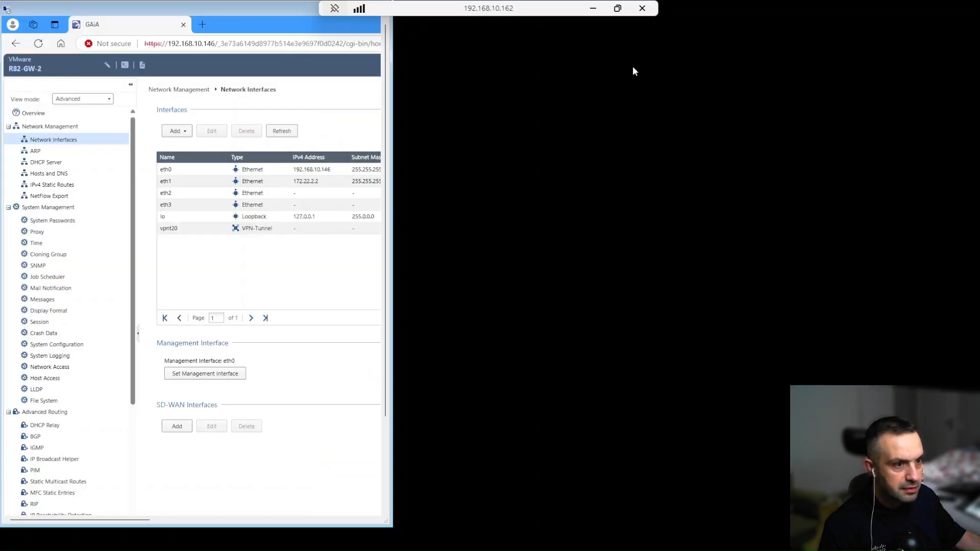
{"action": "left_click", "coordinate": [592, 8]}
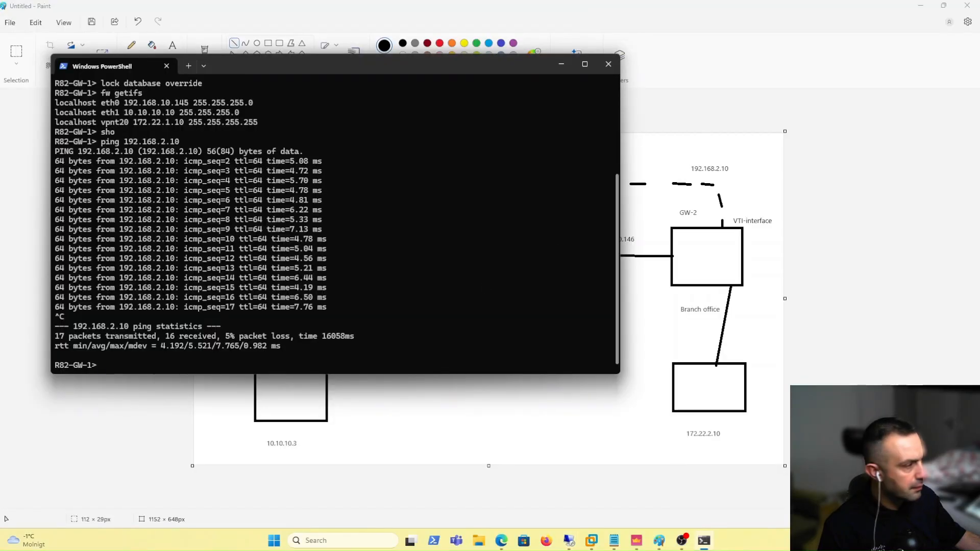
{"action": "key", "text": "alt+Tab"}
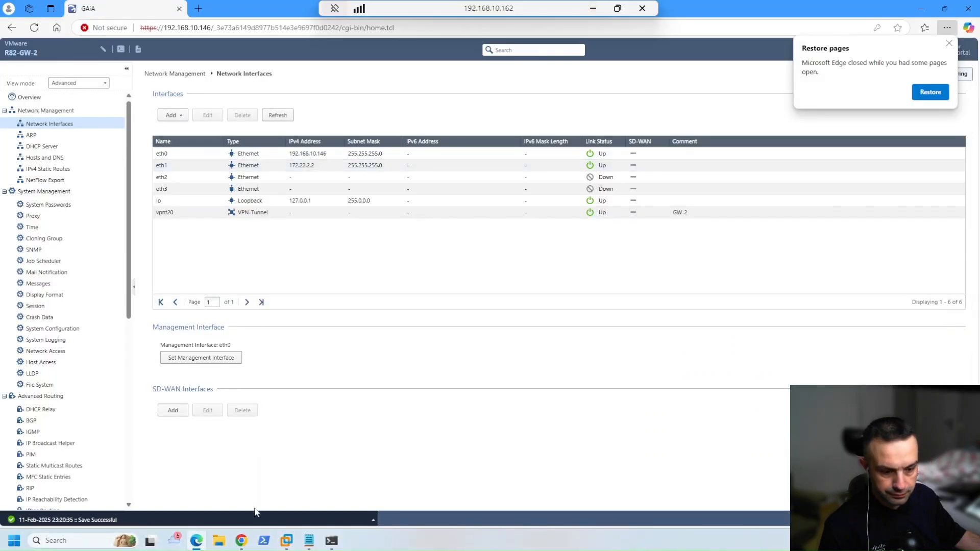
{"action": "mouse_move", "coordinate": [329, 542]}
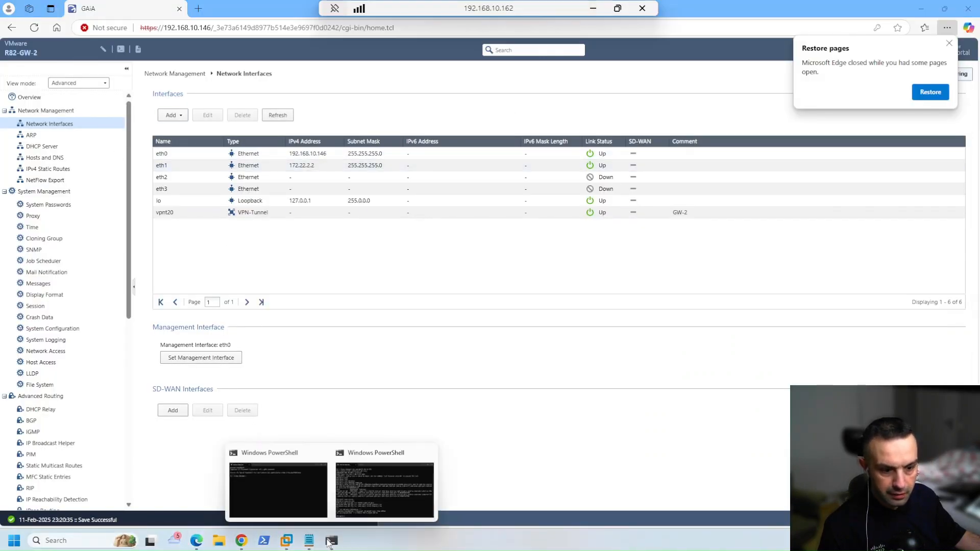
{"action": "left_click", "coordinate": [278, 491]}
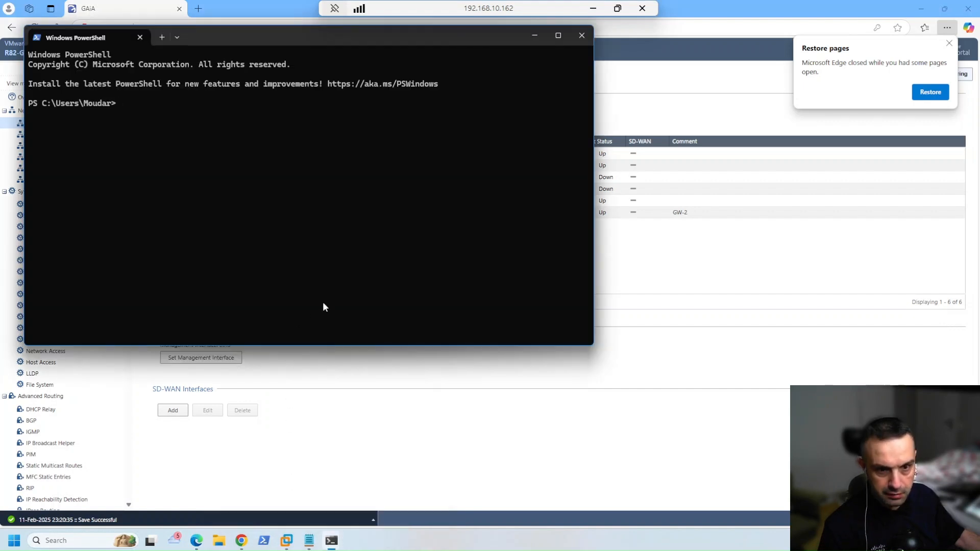
Log into GW-2 at 192.168.10.146 over SSH and run lock database override
{"action": "key", "text": "Up"}
{"action": "key", "text": "Return"}
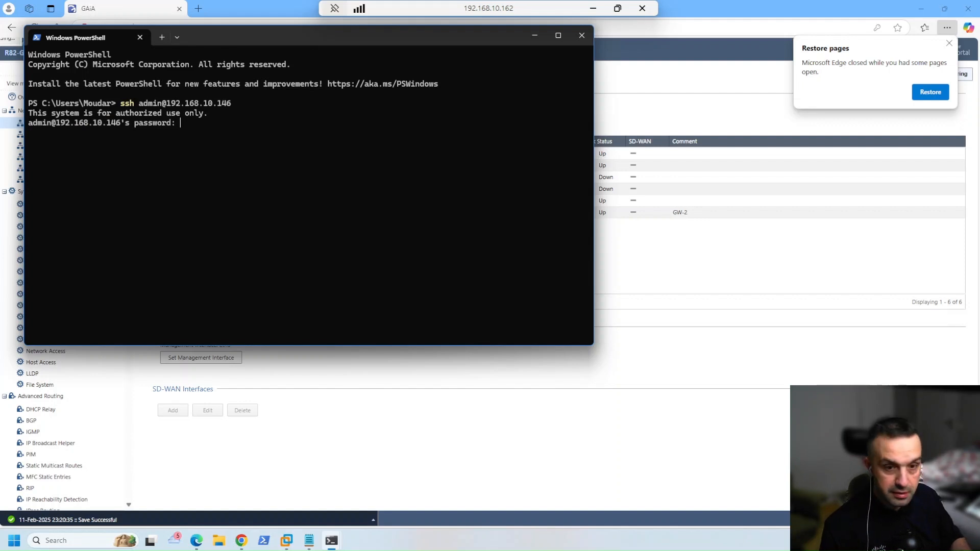
{"action": "key", "text": "Return"}
{"action": "type", "text": "lock"}
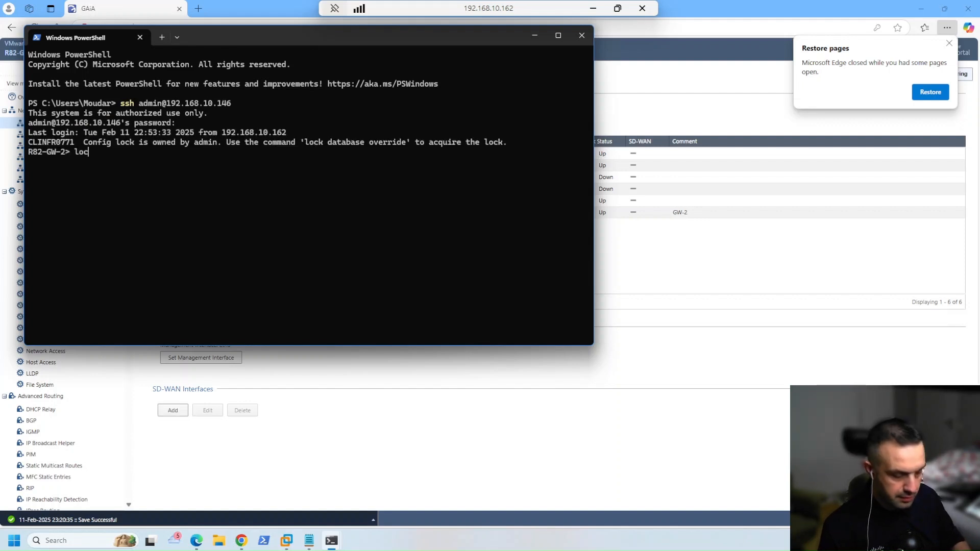
{"action": "key", "text": "Tab"}
{"action": "key", "text": "Tab"}
{"action": "key", "text": "Tab"}
{"action": "key", "text": "Tab"}
{"action": "key", "text": "Return"}
Ping 172.22.1.10 from GW-2 and stop it after 4 of 4 replies
{"action": "type", "text": "pi"}
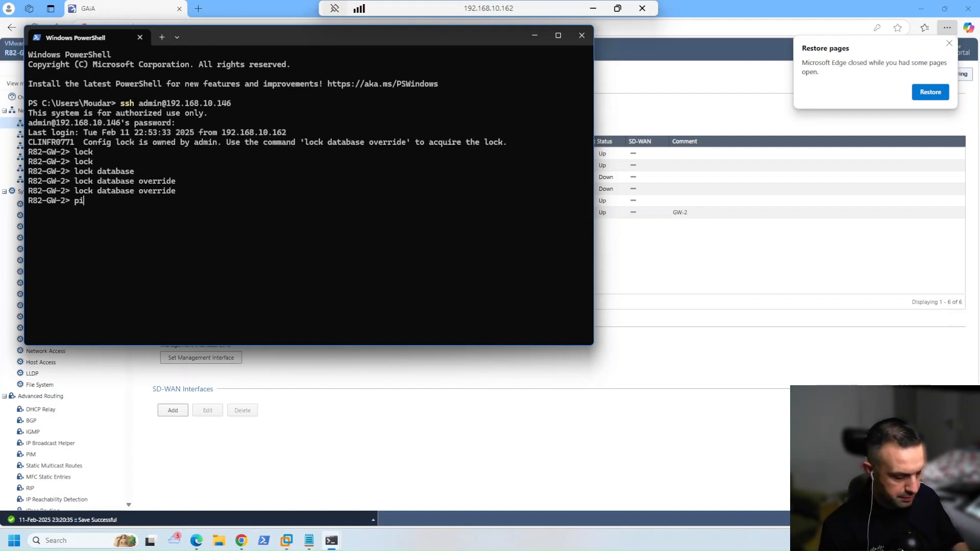
{"action": "type", "text": "ng 172"}
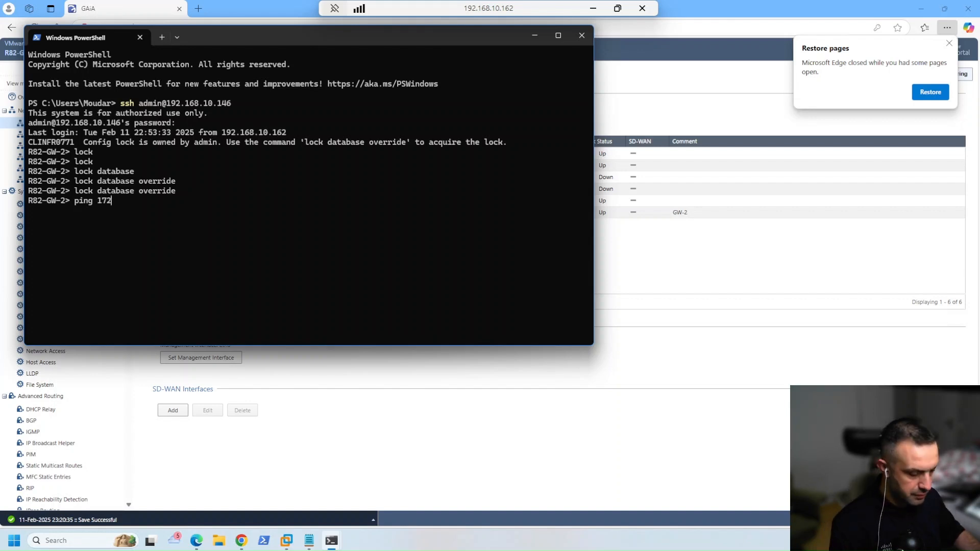
{"action": "type", "text": ".22.1.10"}
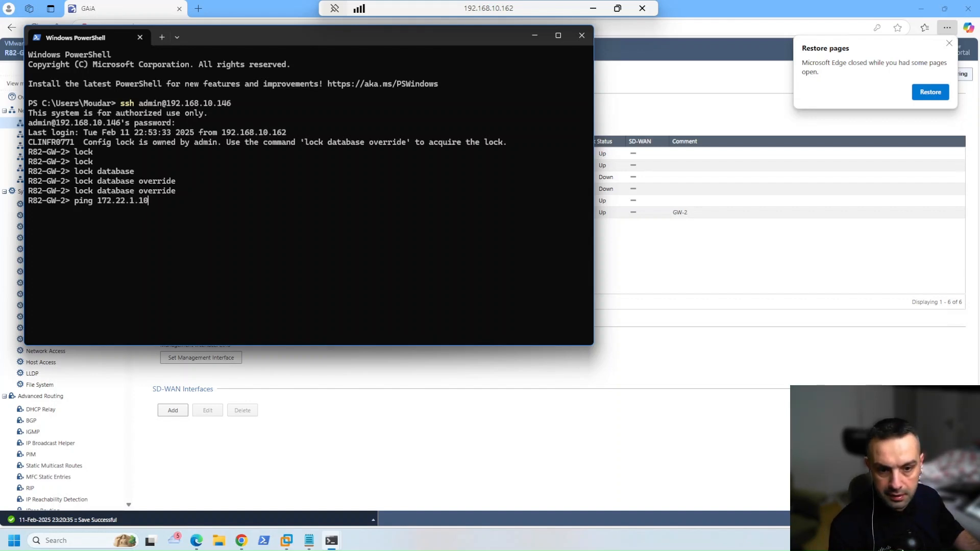
{"action": "key", "text": "Return"}
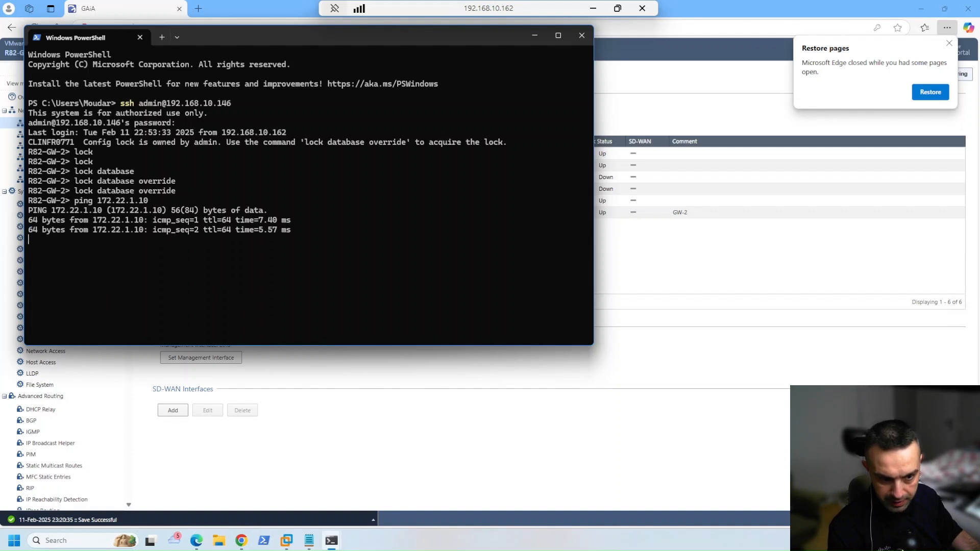
{"action": "key", "text": "ctrl+c"}
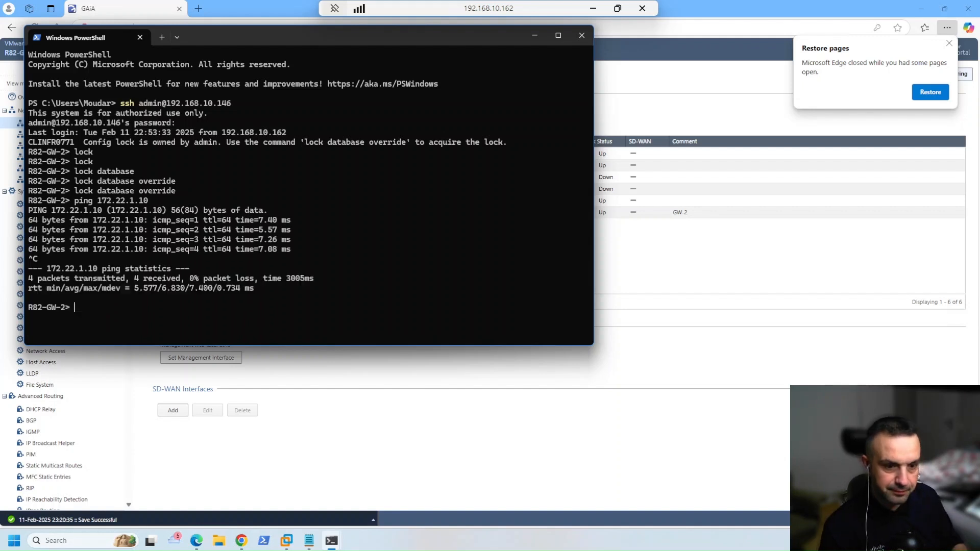
{"action": "left_click", "coordinate": [593, 8]}
Switch to the A-LDAP virtual machine and sign in as Administrator
{"action": "left_click", "coordinate": [629, 406]}
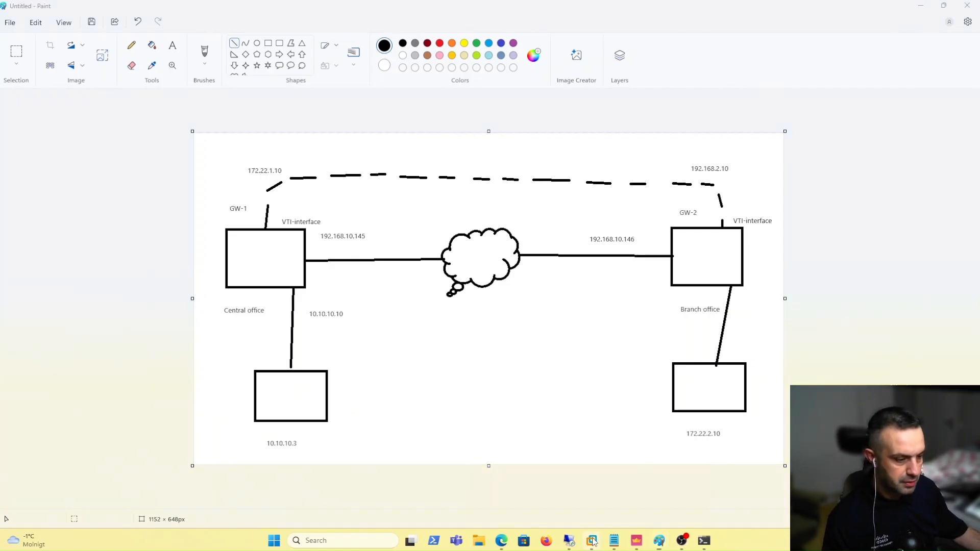
{"action": "mouse_move", "coordinate": [592, 541]}
{"action": "left_click", "coordinate": [612, 474]}
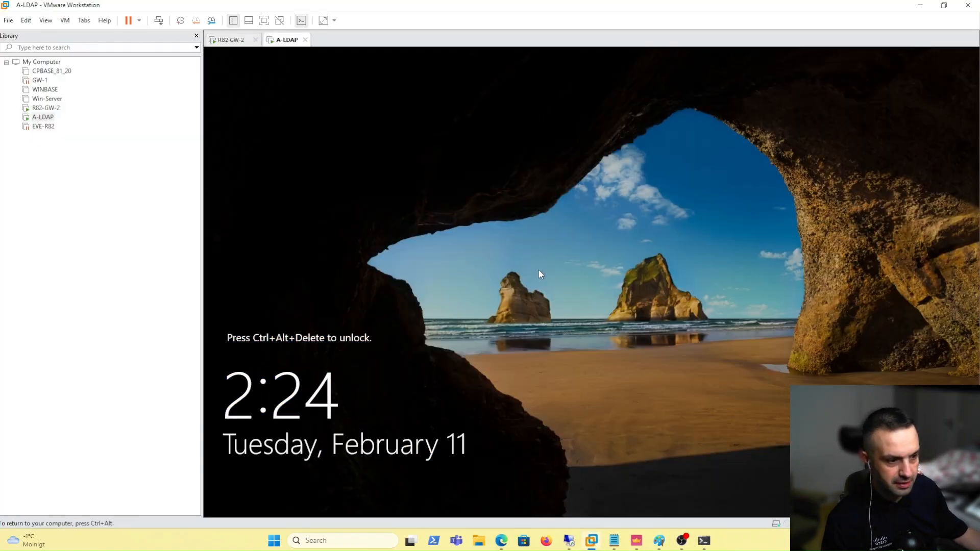
{"action": "key", "text": "ctrl+alt+Insert"}
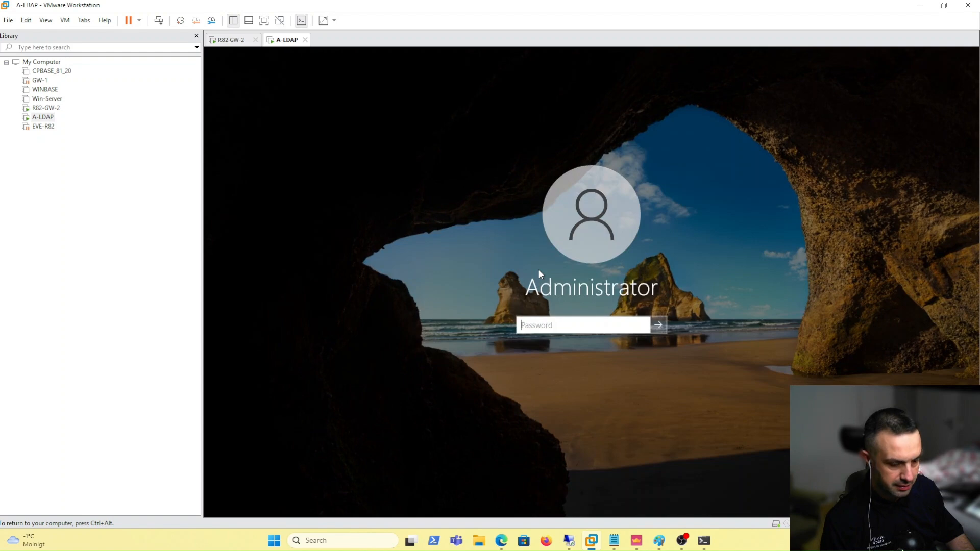
{"action": "type", "text": "•••••••••"}
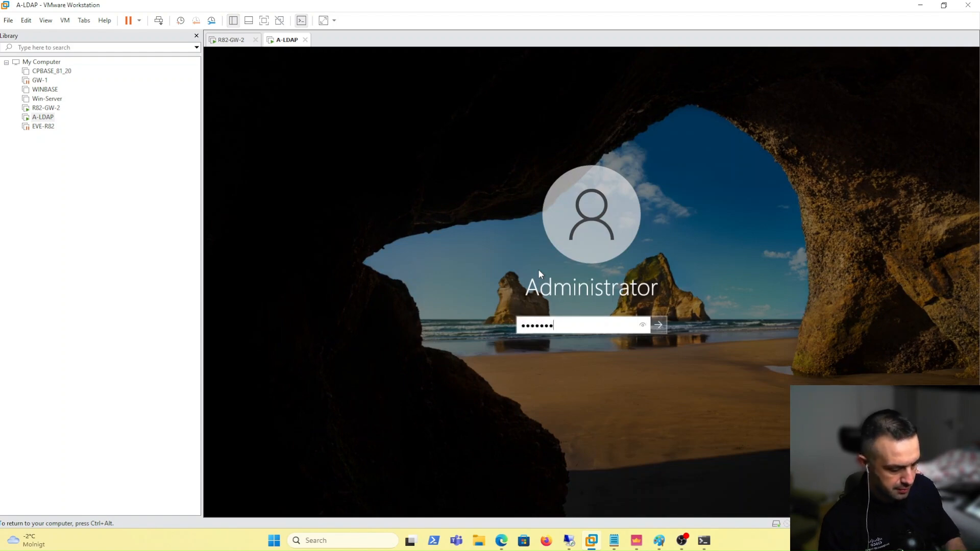
{"action": "key", "text": "Return"}
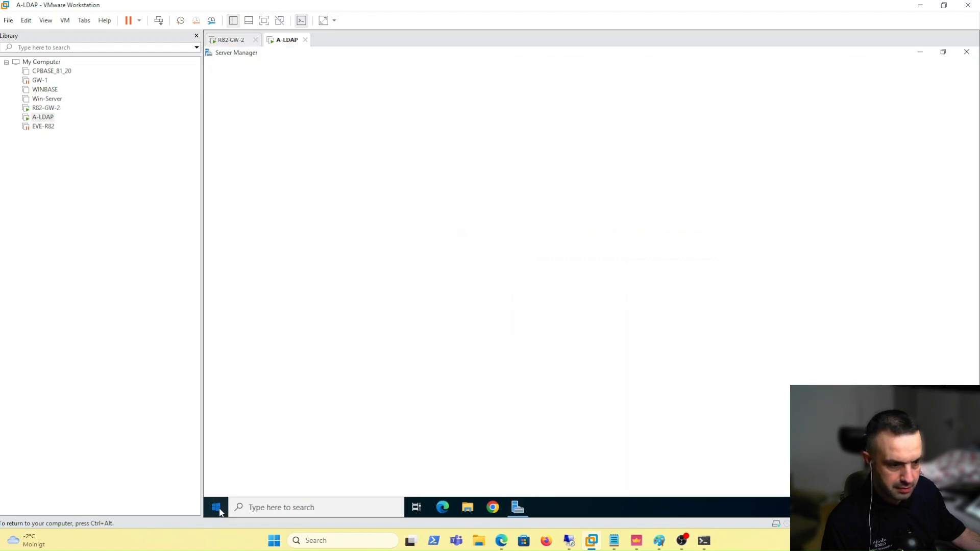
{"action": "left_click", "coordinate": [216, 507]}
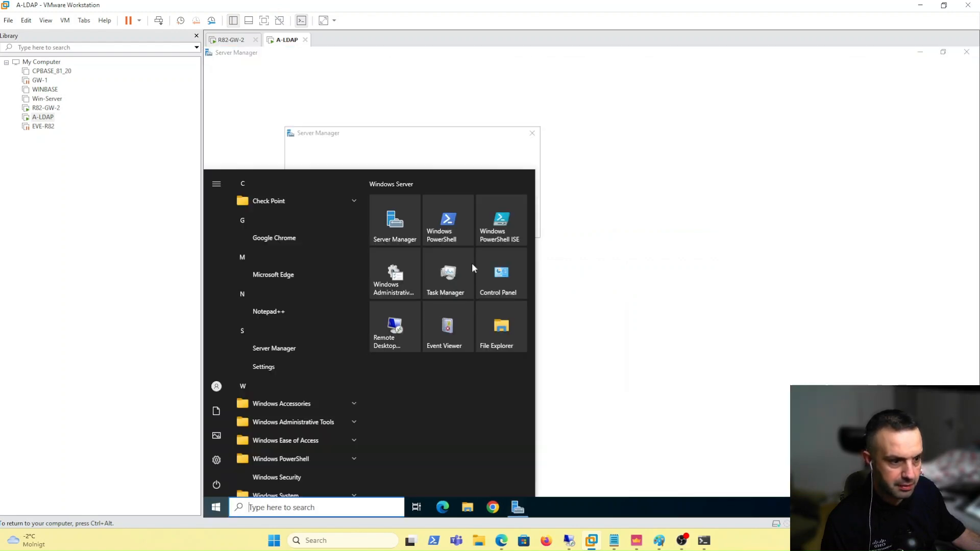
Run ipconfig in PowerShell on A-LDAP and mark its 172.22.2.10 address
{"action": "left_click", "coordinate": [442, 228]}
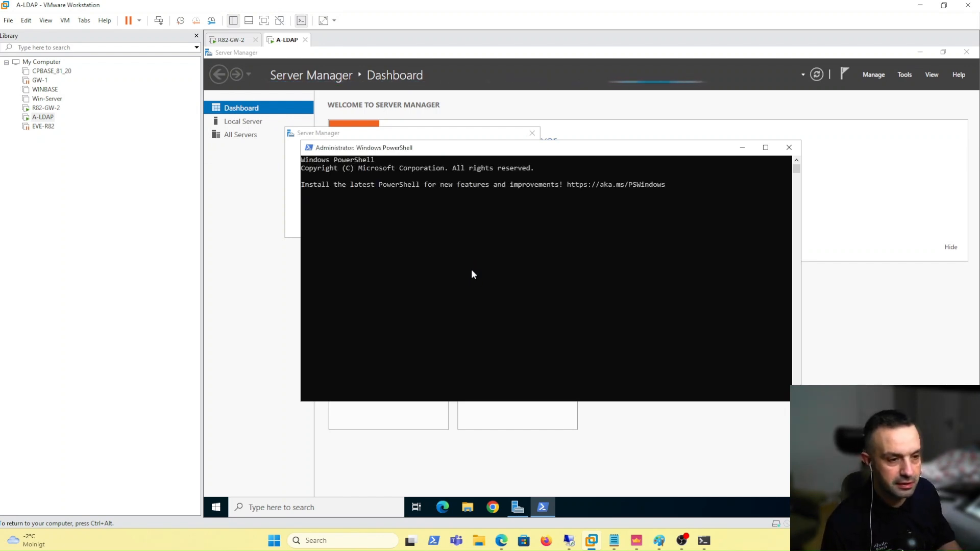
{"action": "type", "text": "ipconfig"}
{"action": "key", "text": "Return"}
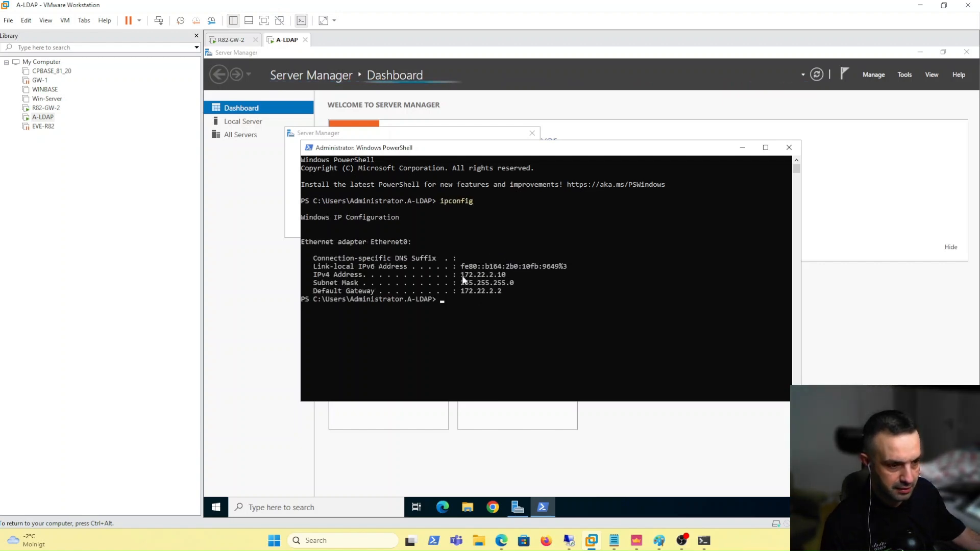
{"action": "left_click_drag", "start_coordinate": [461, 275], "coordinate": [505, 275]}
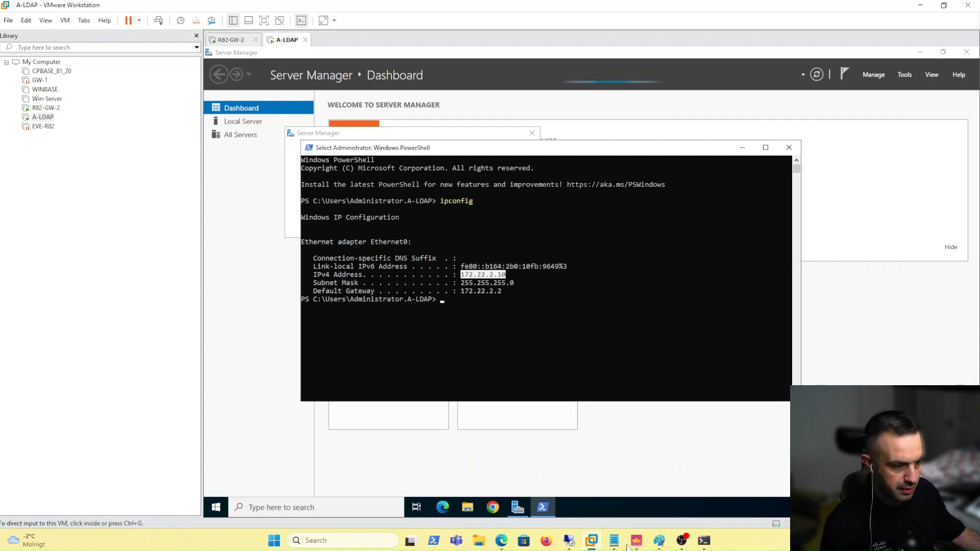
{"action": "left_click", "coordinate": [658, 538]}
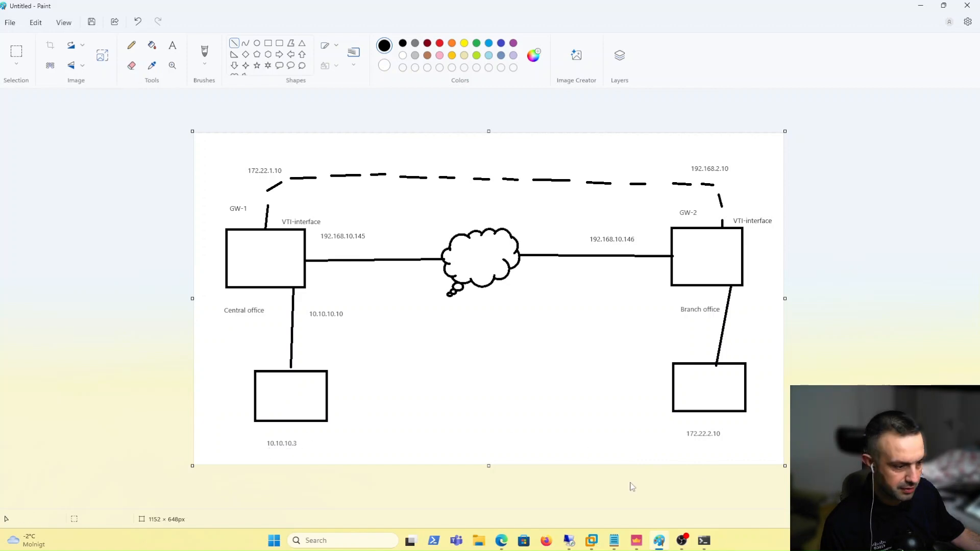
Ping 10.10.10.3 from the A-LDAP server's PowerShell console
{"action": "mouse_move", "coordinate": [590, 542]}
{"action": "left_click", "coordinate": [625, 474]}
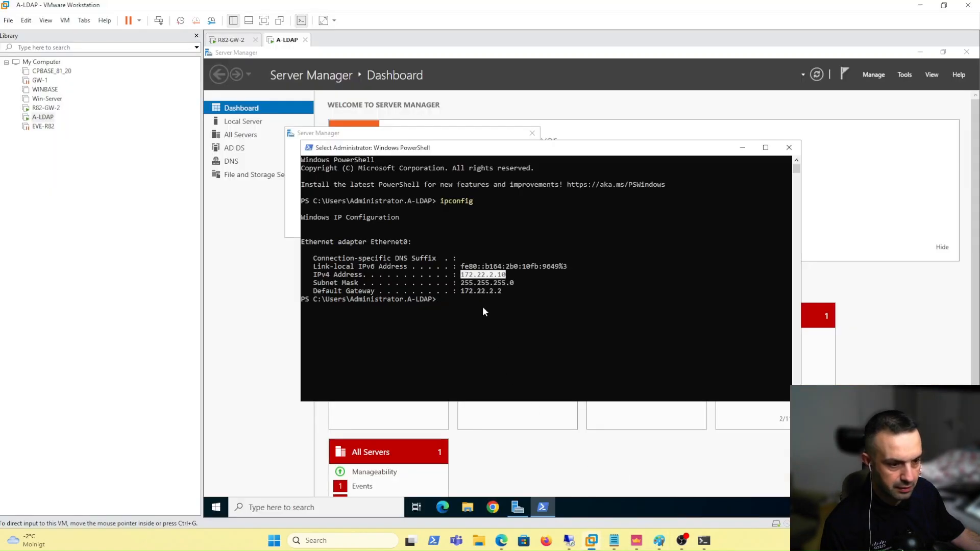
{"action": "left_click", "coordinate": [483, 310]}
{"action": "type", "text": "ping"}
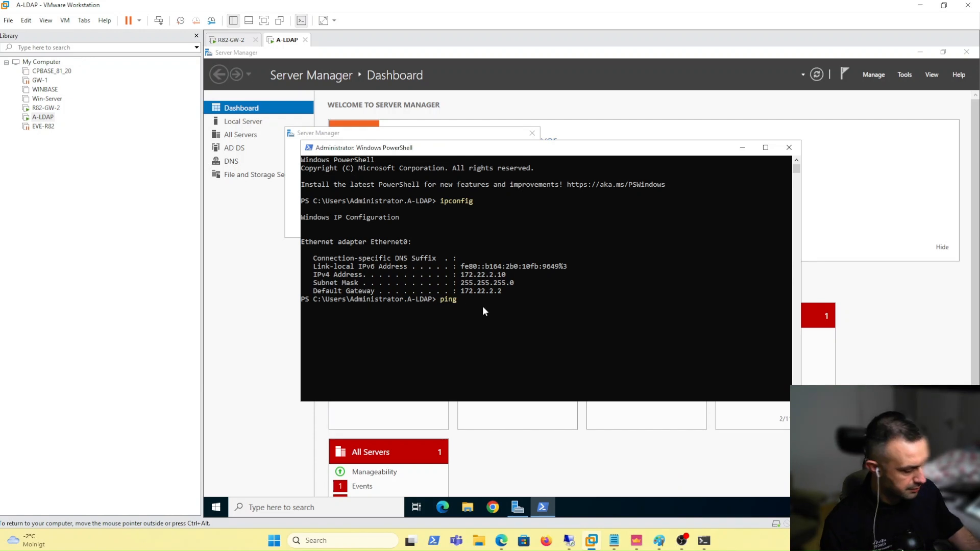
{"action": "type", "text": " 10.10.10.3"}
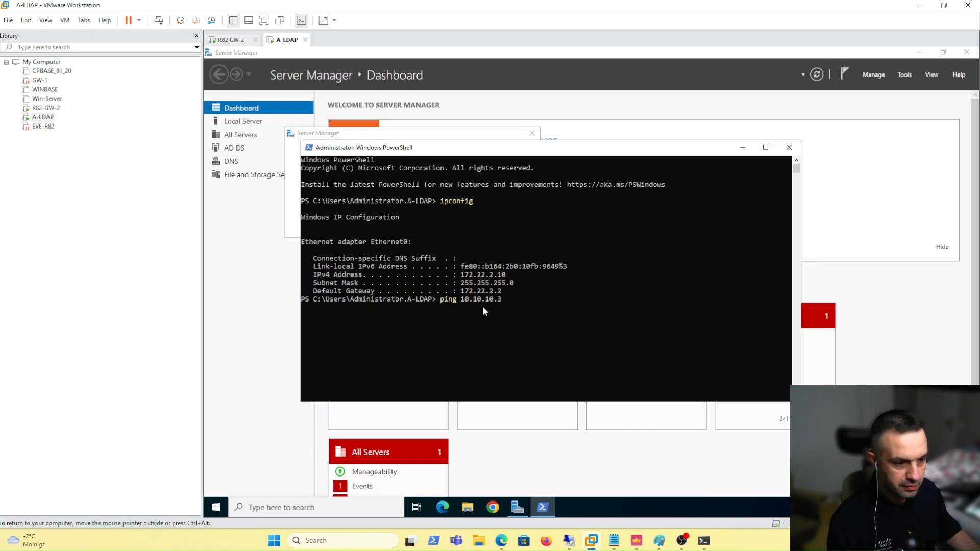
{"action": "key", "text": "Return"}
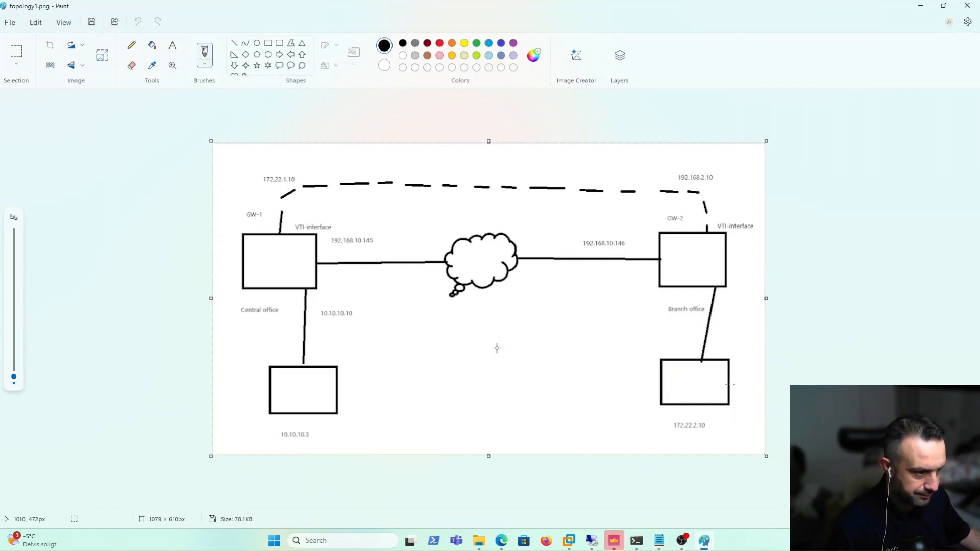
Add a bold '172.22.2.2' text label beside the Branch office link near GW-2
{"action": "left_click", "coordinate": [173, 45]}
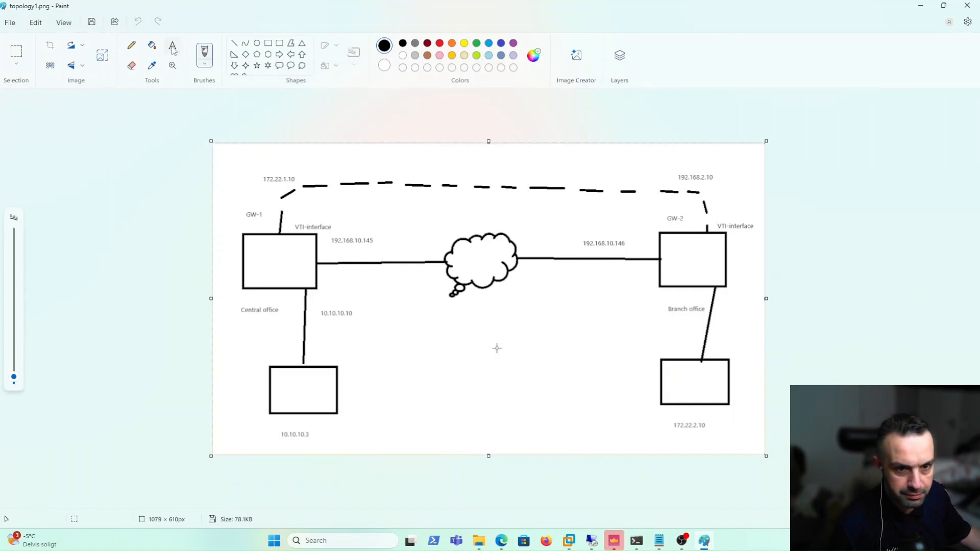
{"action": "left_click", "coordinate": [683, 297]}
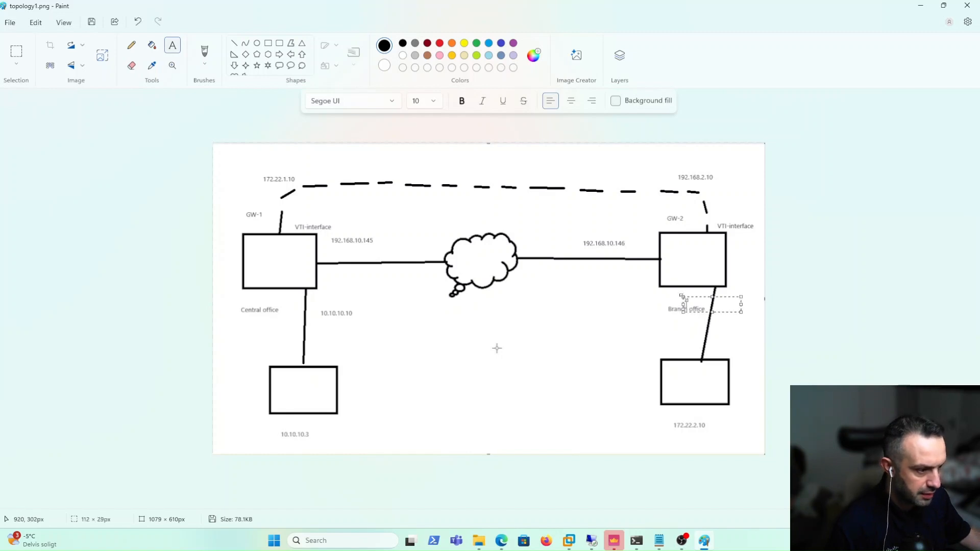
{"action": "type", "text": "172.22"}
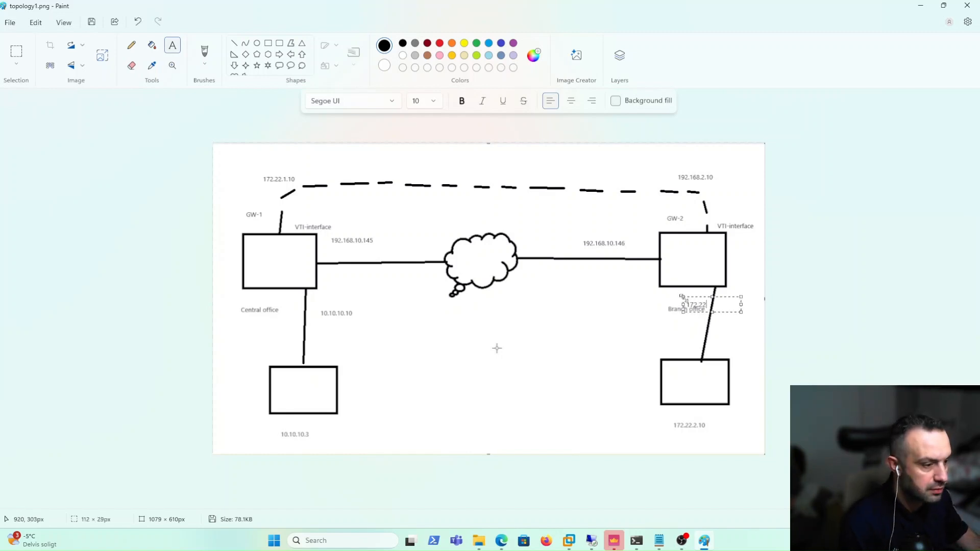
{"action": "type", "text": ".2.2"}
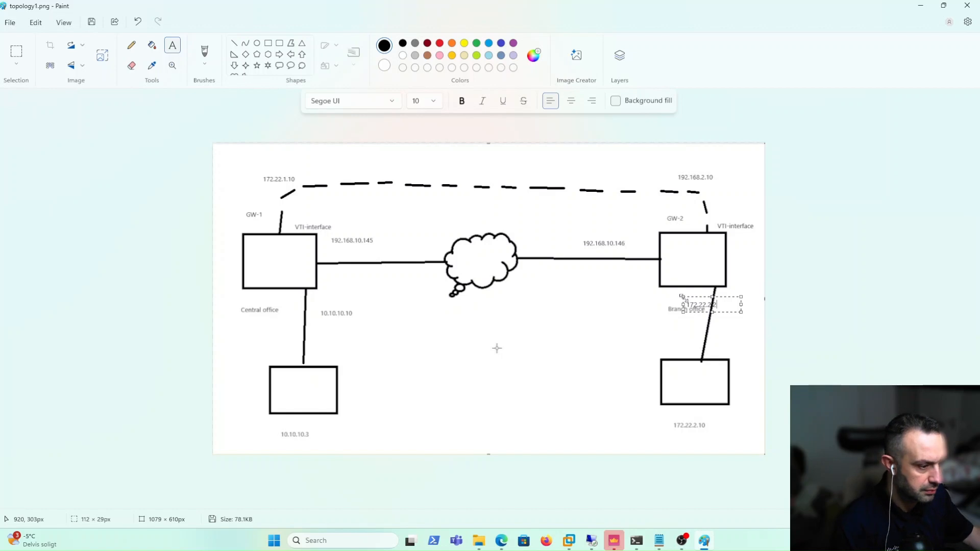
{"action": "key", "text": "ctrl+a"}
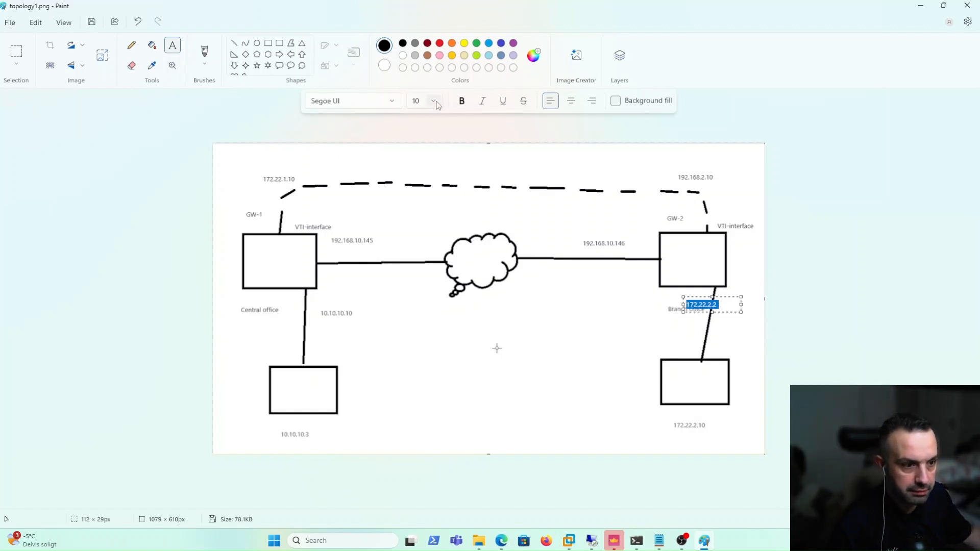
{"action": "left_click", "coordinate": [462, 102]}
{"action": "left_click", "coordinate": [641, 305]}
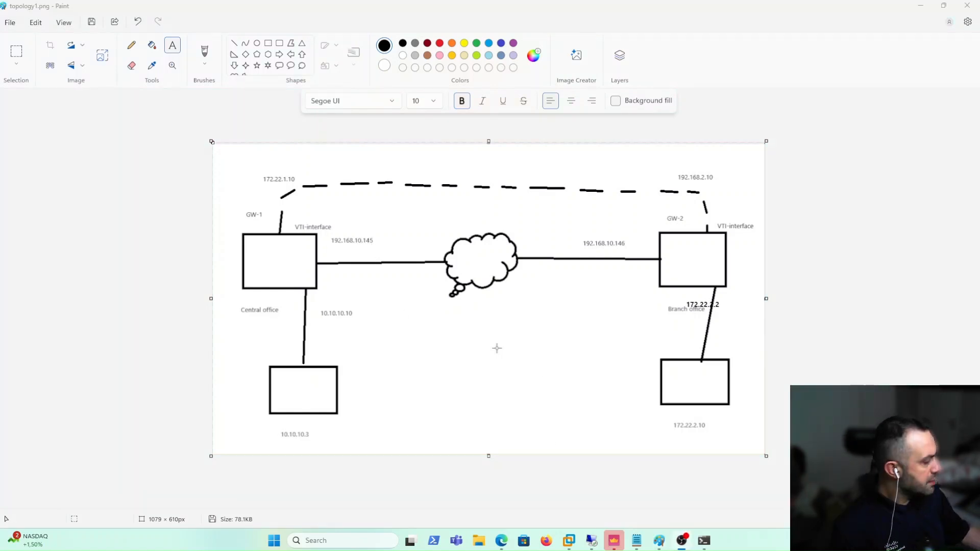
SSH into GW-1 at 192.168.10.145 and run set ospf area 0.0.0.0 on
{"action": "left_click", "coordinate": [705, 541]}
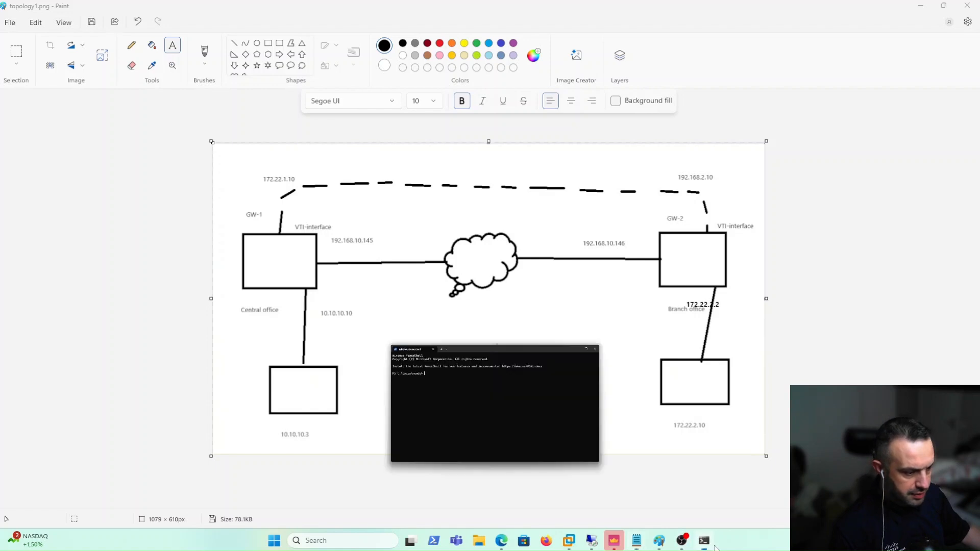
{"action": "type", "text": "ssh admin@192.168.10.145"}
{"action": "key", "text": "Return"}
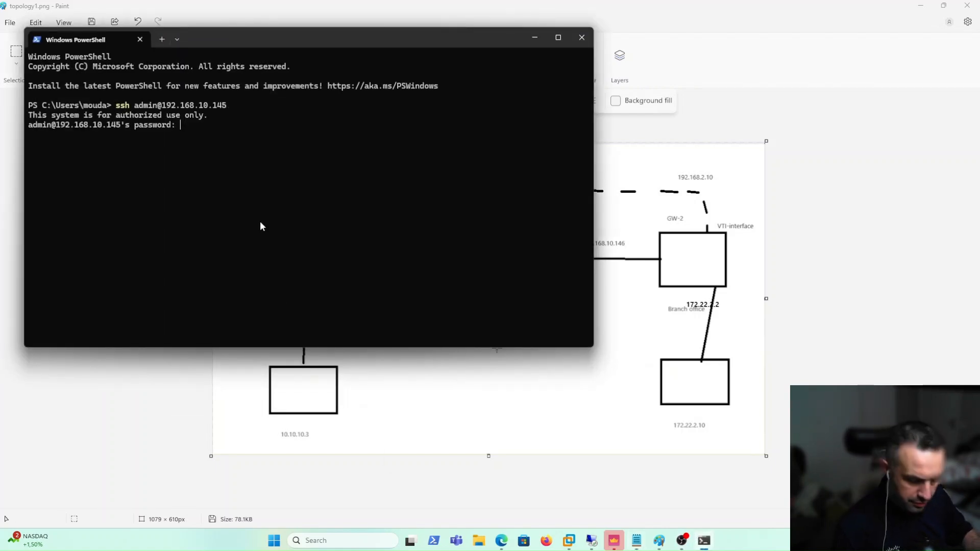
{"action": "key", "text": "Return"}
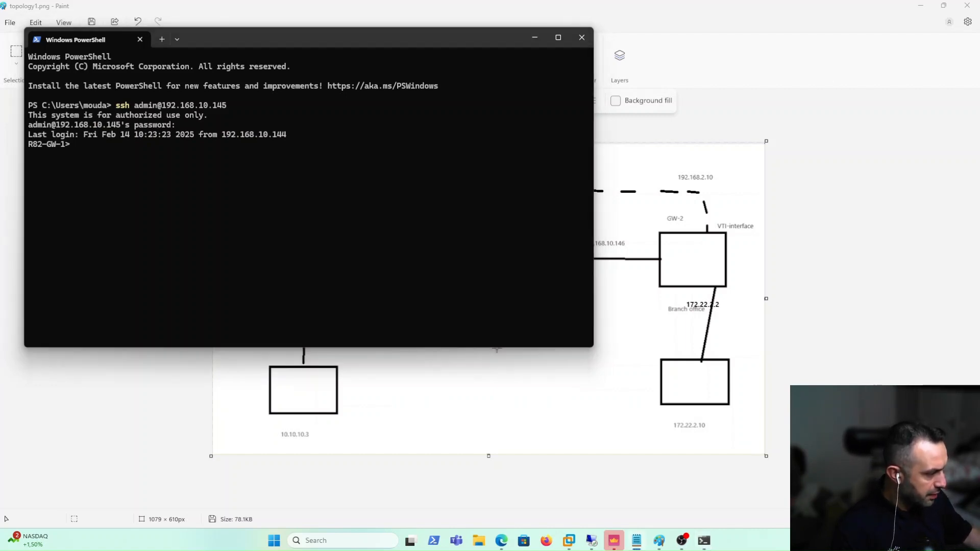
{"action": "type", "text": "set ospf area 0.0.0.0 on"}
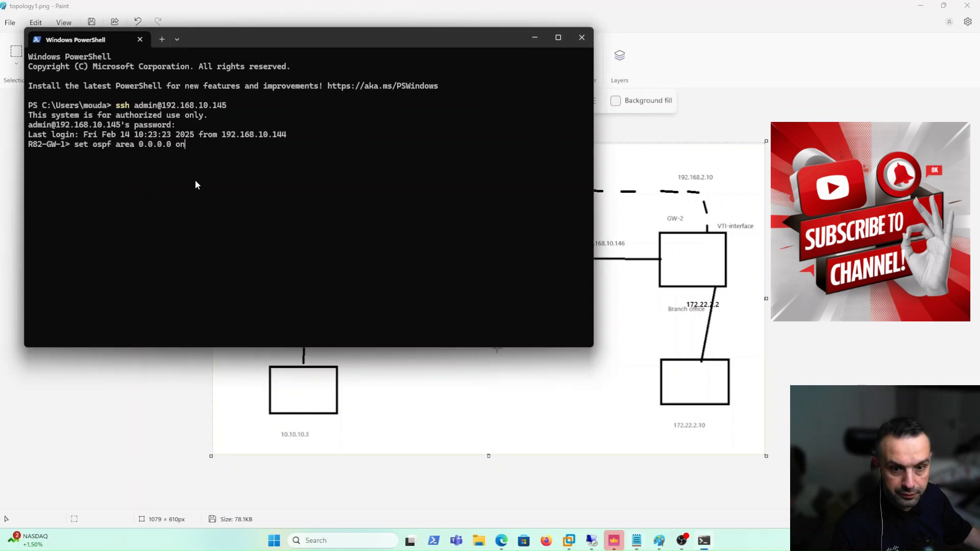
{"action": "key", "text": "Return"}
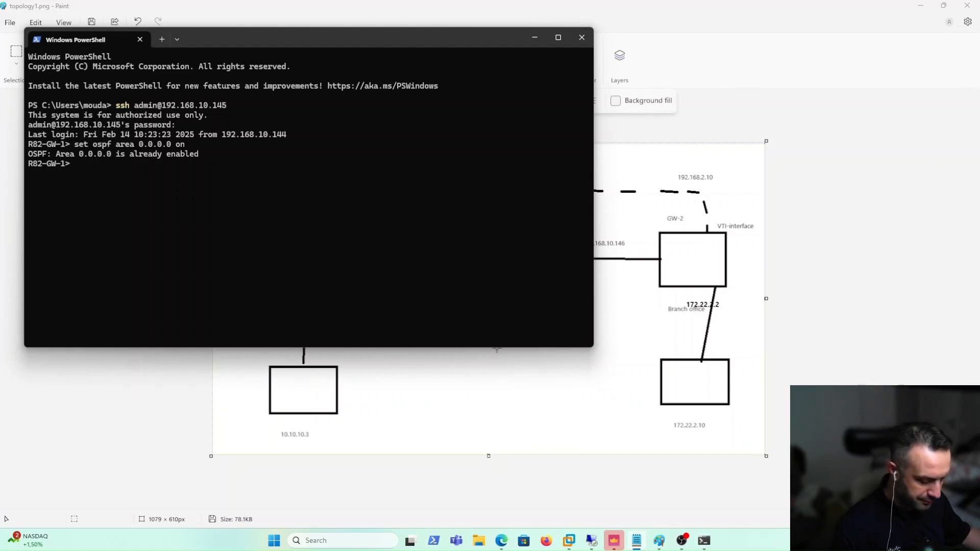
Set GW-1's router ID to 192.168.10.145 and add vpnt20 to OSPF area 0.0.0.0
{"action": "right_click", "coordinate": [232, 228]}
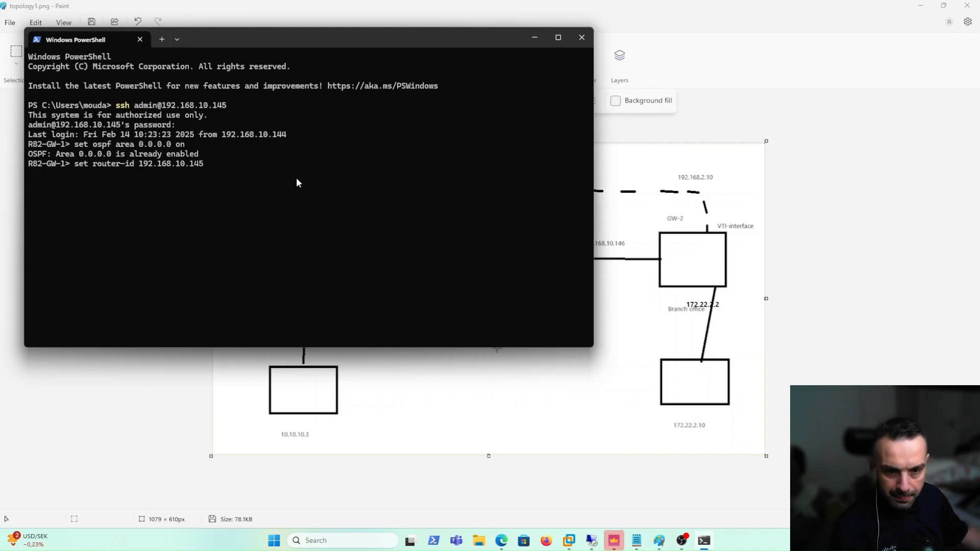
{"action": "key", "text": "Return"}
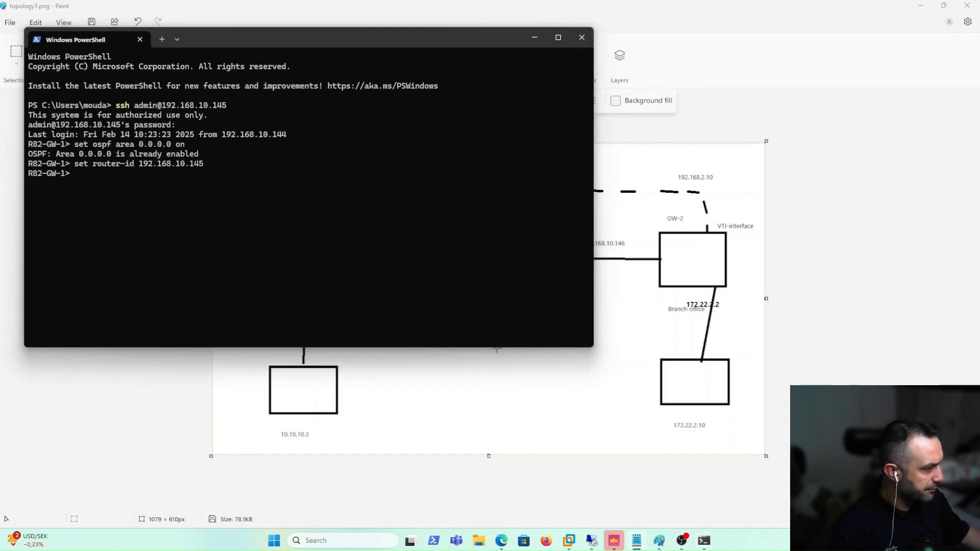
{"action": "right_click", "coordinate": [336, 194]}
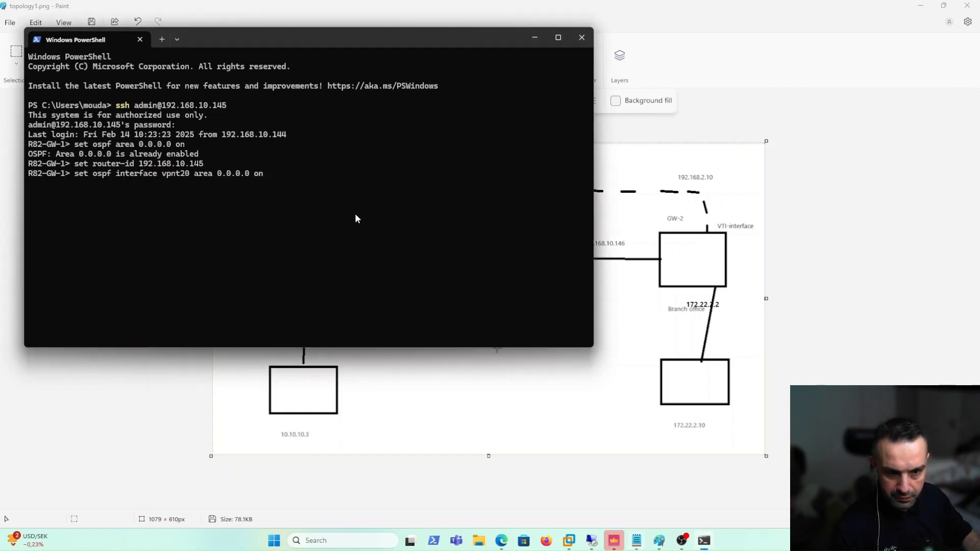
{"action": "key", "text": "Return"}
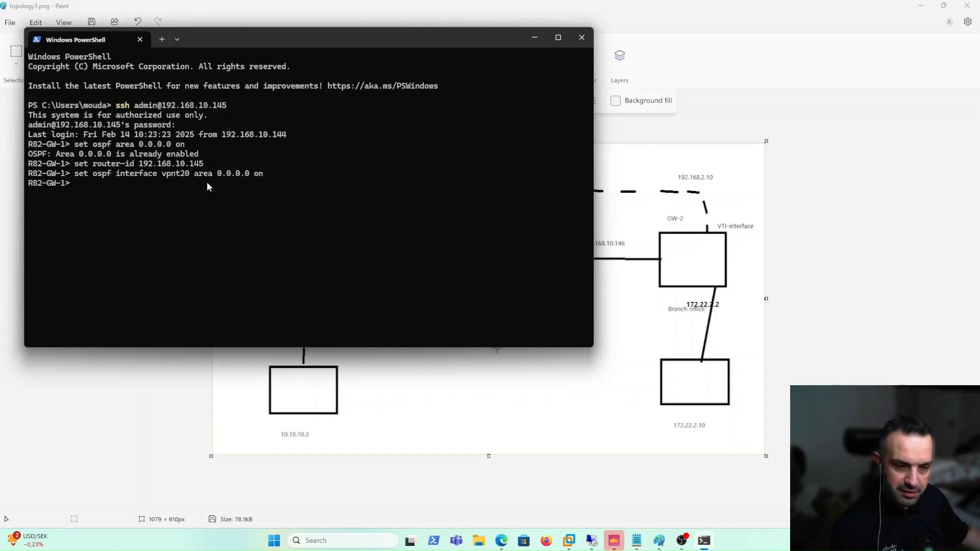
Add eth1 to OSPF area 0.0.0.0 on GW-1
{"action": "mouse_move", "coordinate": [221, 54]}
{"action": "left_mouse_down"}
{"action": "mouse_move", "coordinate": [364, 109]}
{"action": "mouse_move", "coordinate": [630, 161]}
{"action": "left_mouse_up"}
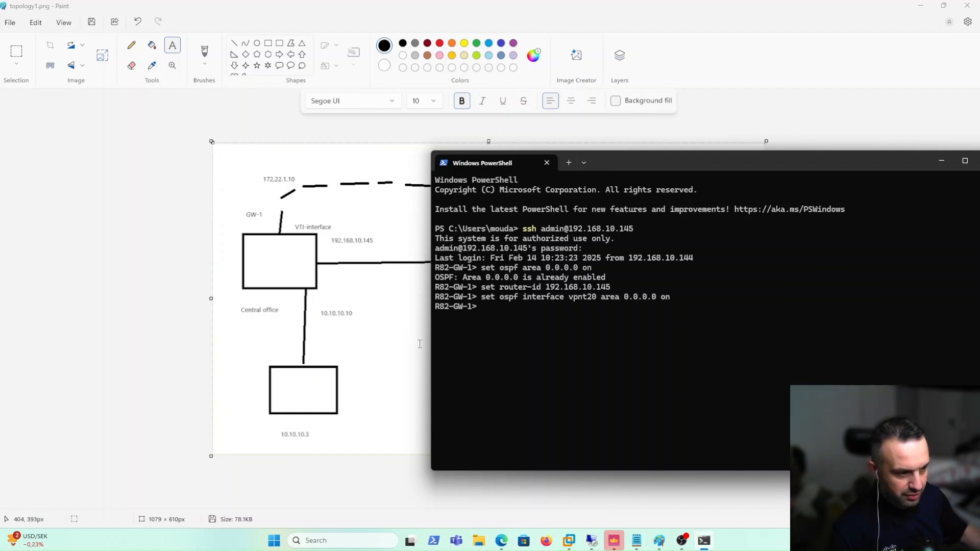
{"action": "key", "text": "Up"}
{"action": "key", "text": "Left"}
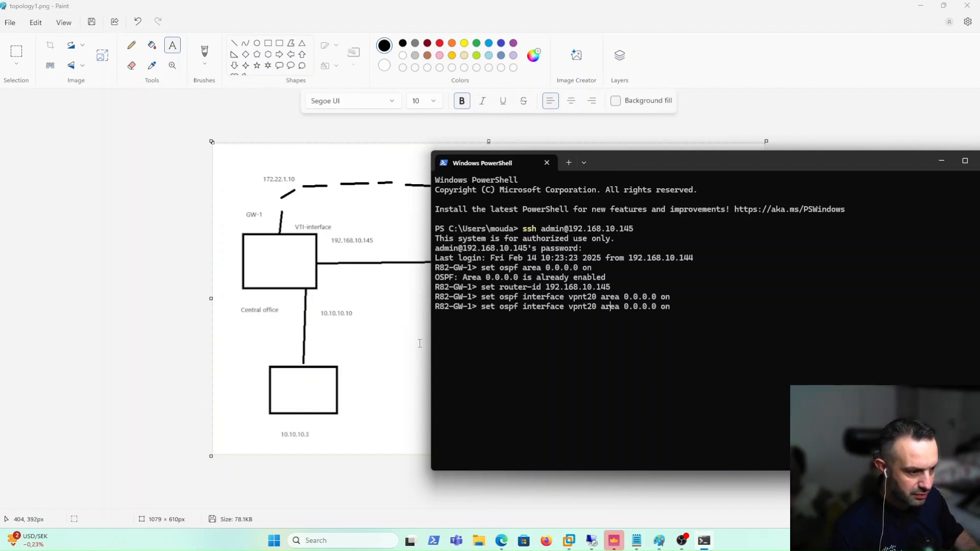
{"action": "key", "text": "BackSpace"}
{"action": "key", "text": "BackSpace"}
{"action": "key", "text": "BackSpace"}
{"action": "key", "text": "BackSpace"}
{"action": "key", "text": "BackSpace"}
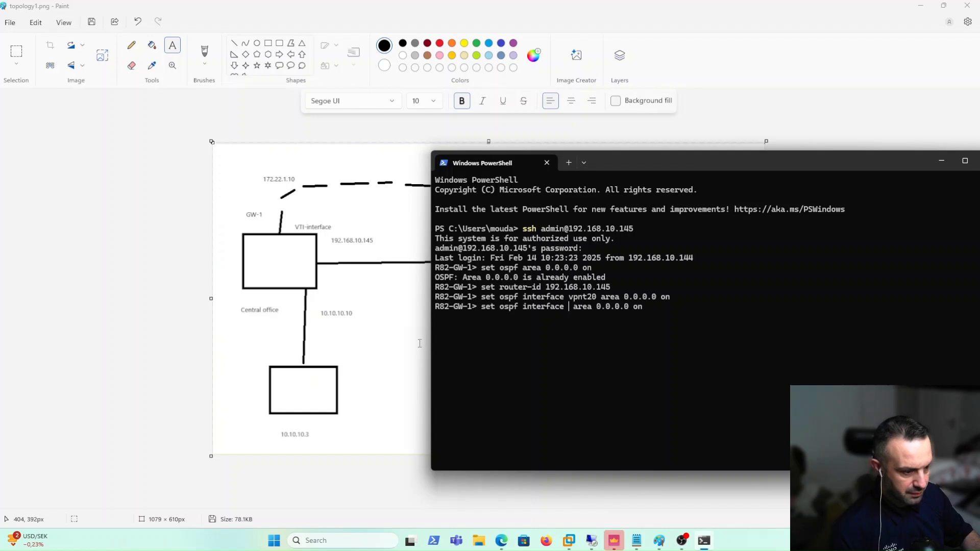
{"action": "key", "text": "Delete"}
{"action": "type", "text": "eth1"}
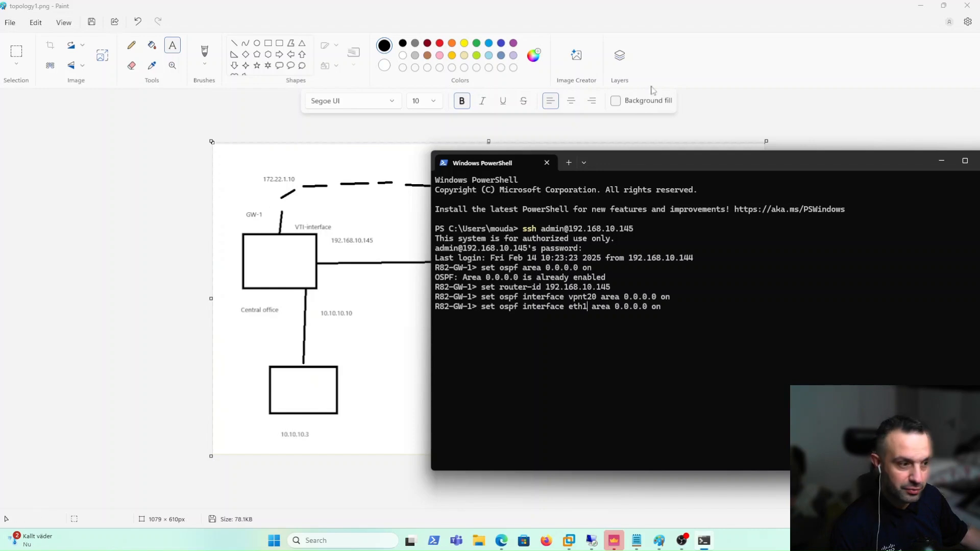
{"action": "left_click_drag", "start_coordinate": [699, 157], "coordinate": [540, 322]}
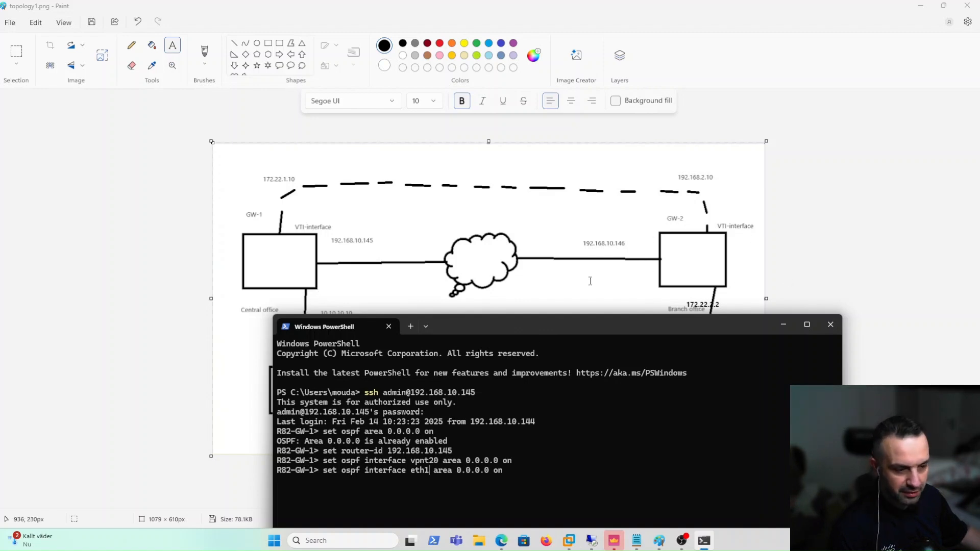
{"action": "left_click_drag", "start_coordinate": [522, 327], "coordinate": [507, 168]}
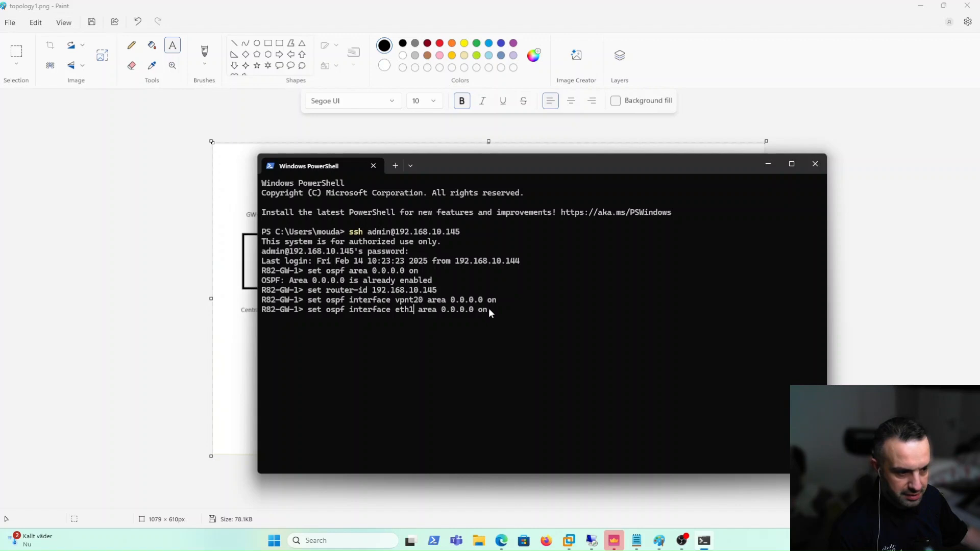
{"action": "key", "text": "Return"}
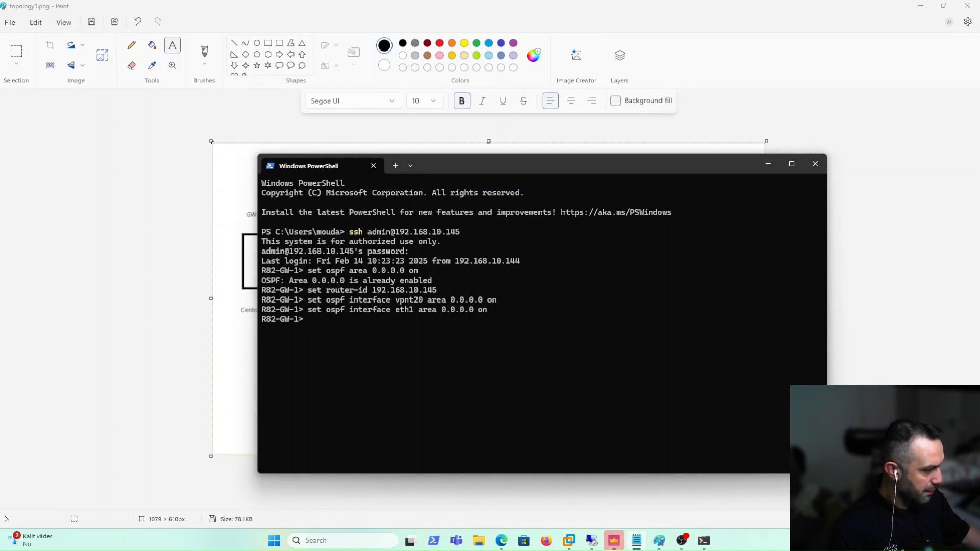
Redistribute kernel IPv4 routes into OSPF on GW-1 and save config
{"action": "right_click", "coordinate": [595, 338]}
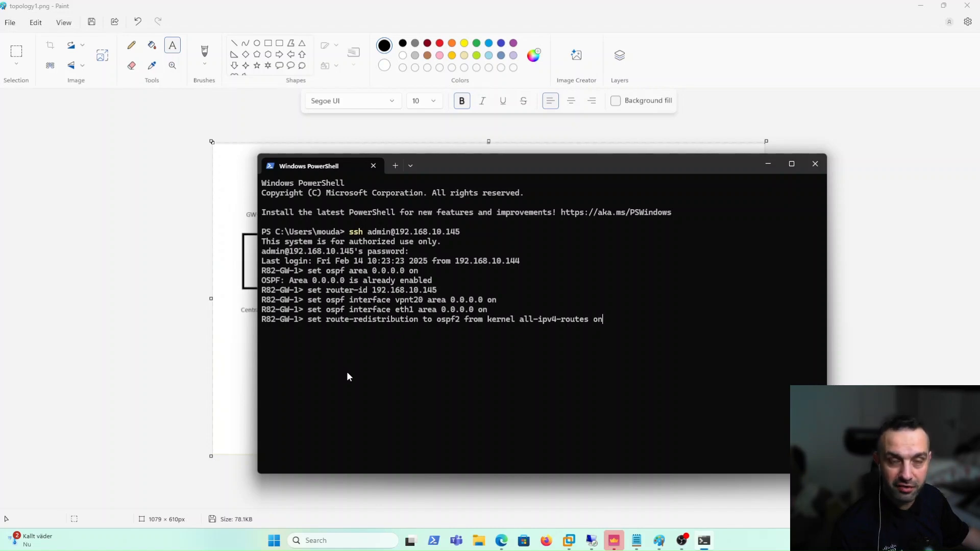
{"action": "key", "text": "Return"}
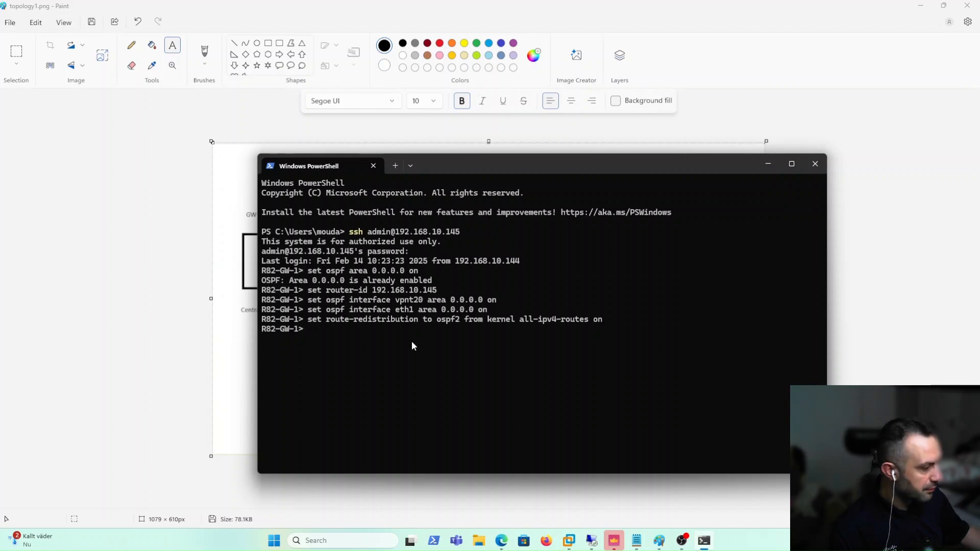
{"action": "type", "text": "save"}
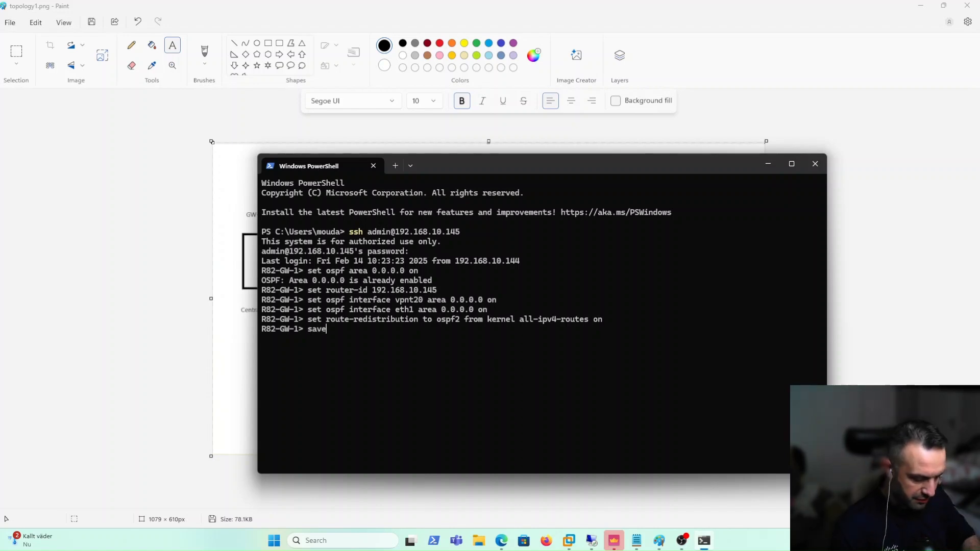
{"action": "type", "text": " config"}
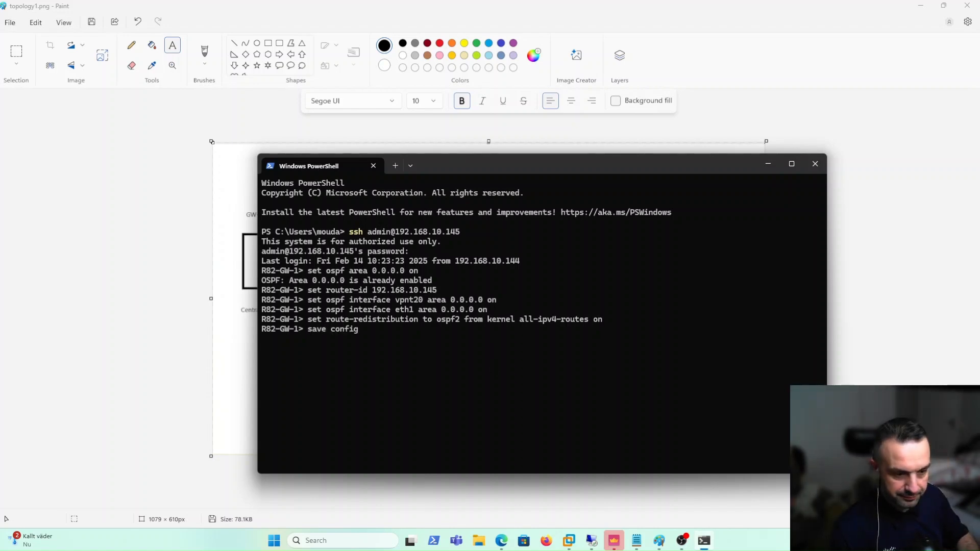
{"action": "key", "text": "Return"}
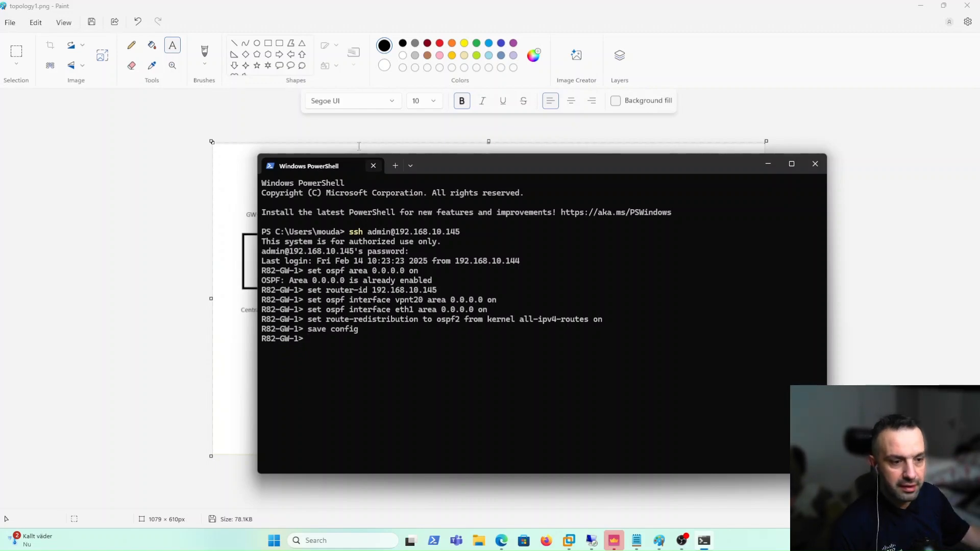
{"action": "left_click_drag", "start_coordinate": [547, 172], "coordinate": [724, 302]}
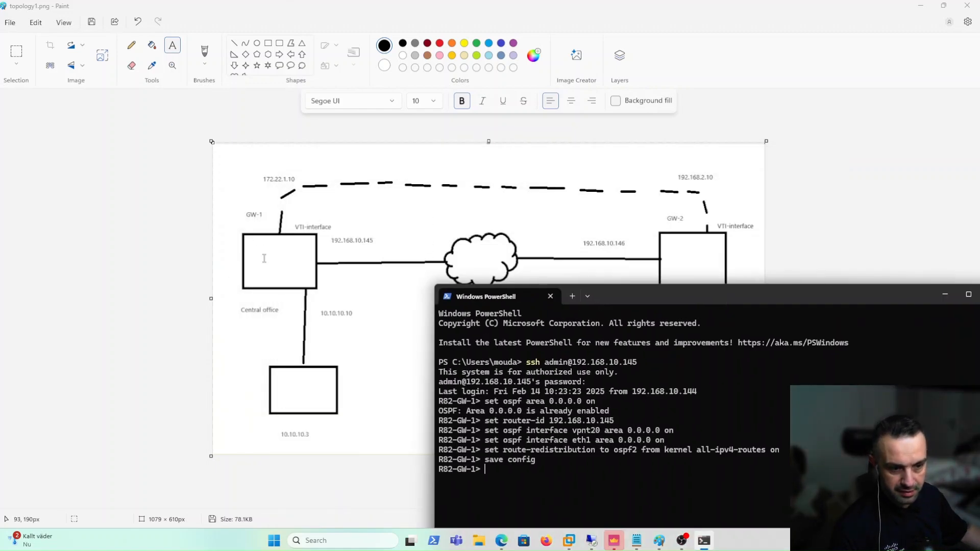
Log into GW-2 over SSH and enable OSPF area 0.0.0.0
{"action": "left_click", "coordinate": [589, 541]}
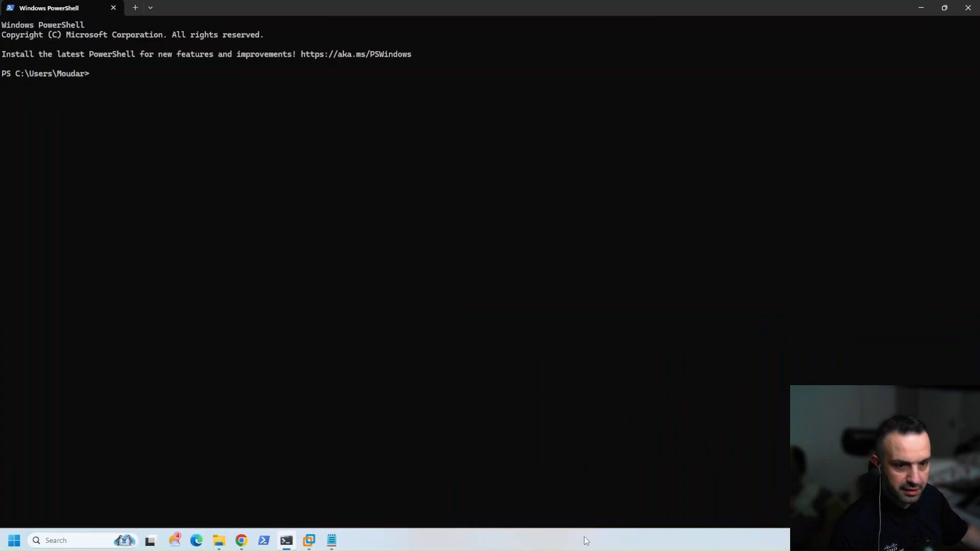
{"action": "key", "text": "Up"}
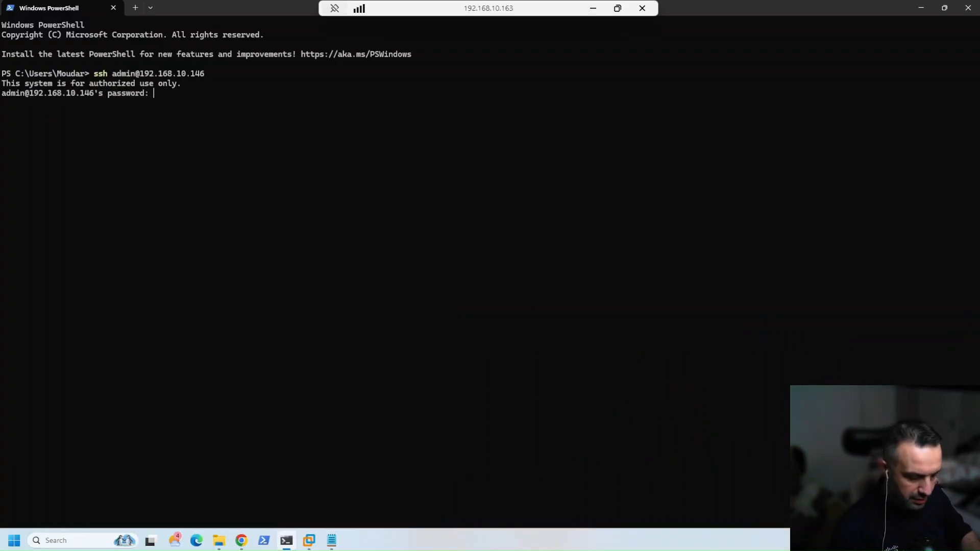
{"action": "key", "text": "Return"}
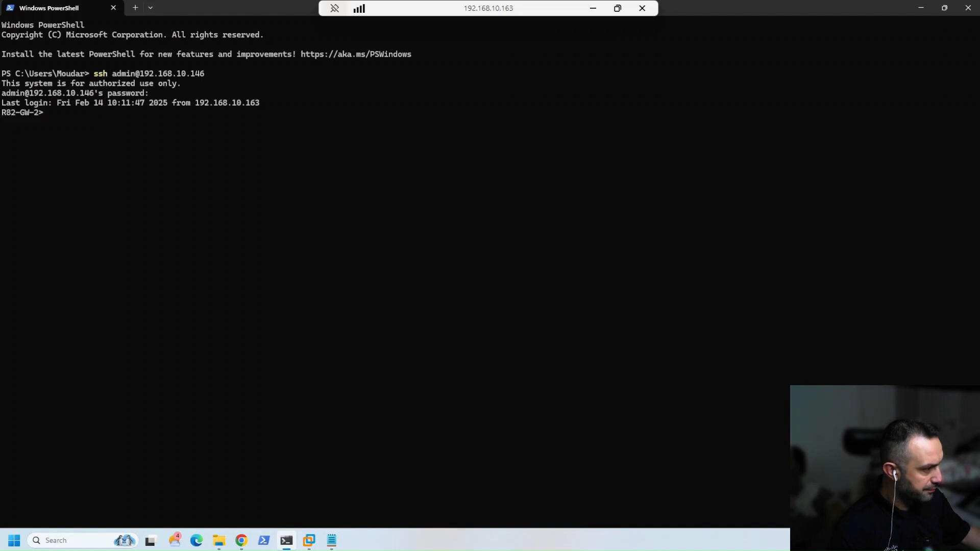
{"action": "right_click", "coordinate": [476, 121]}
{"action": "key", "text": "Return"}
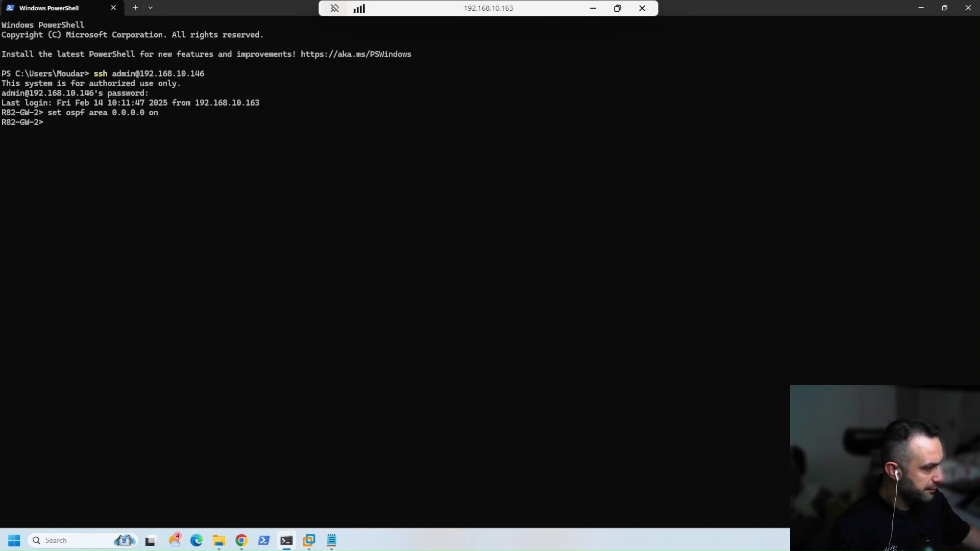
Set GW-2's router ID to 192.168.10.146 and enable OSPF on vpnt20 and eth1
{"action": "right_click", "coordinate": [584, 130]}
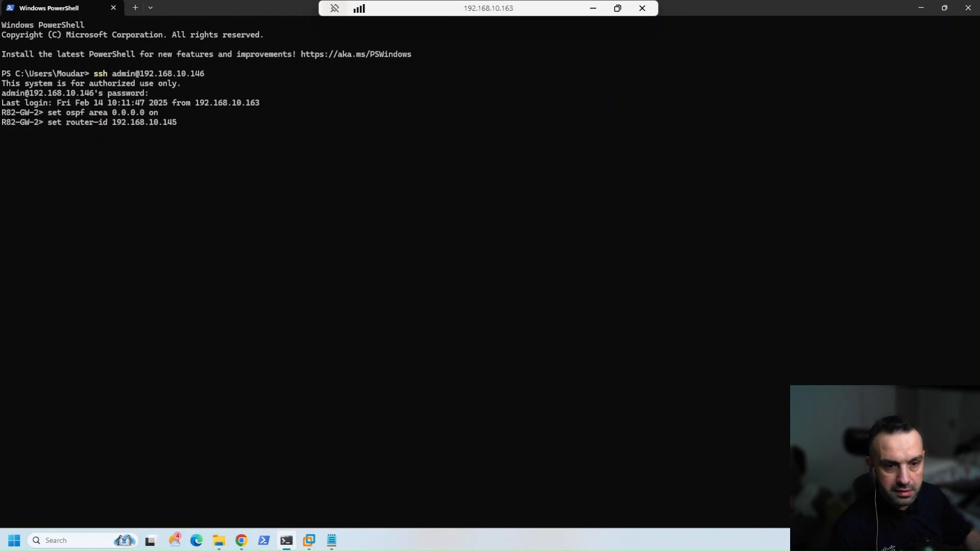
{"action": "key", "text": "BackSpace"}
{"action": "type", "text": "6"}
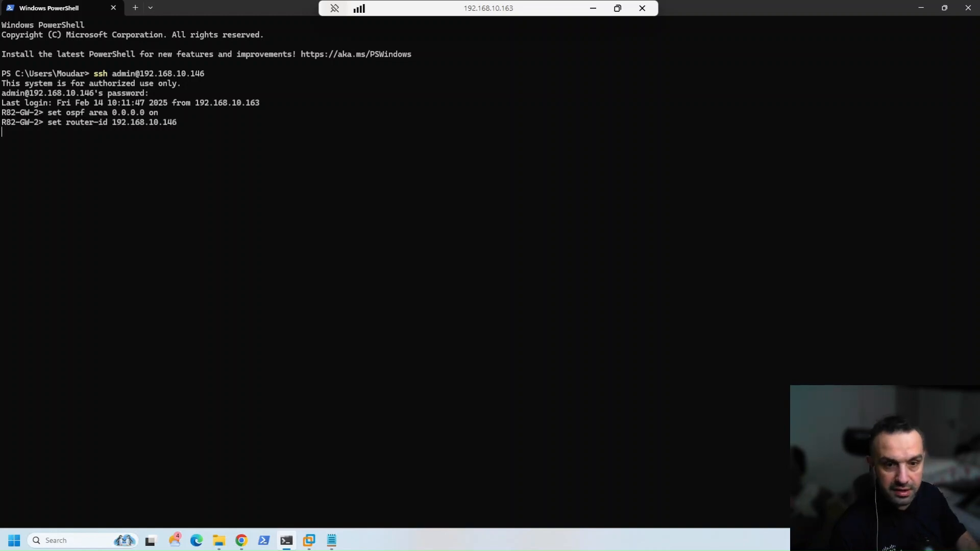
{"action": "right_click", "coordinate": [253, 180]}
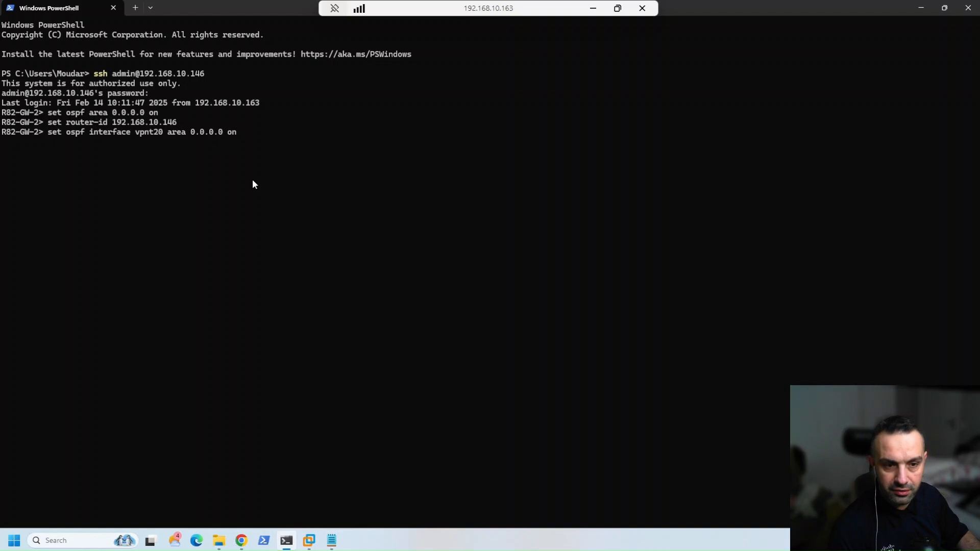
{"action": "key", "text": "Return"}
{"action": "key", "text": "Up"}
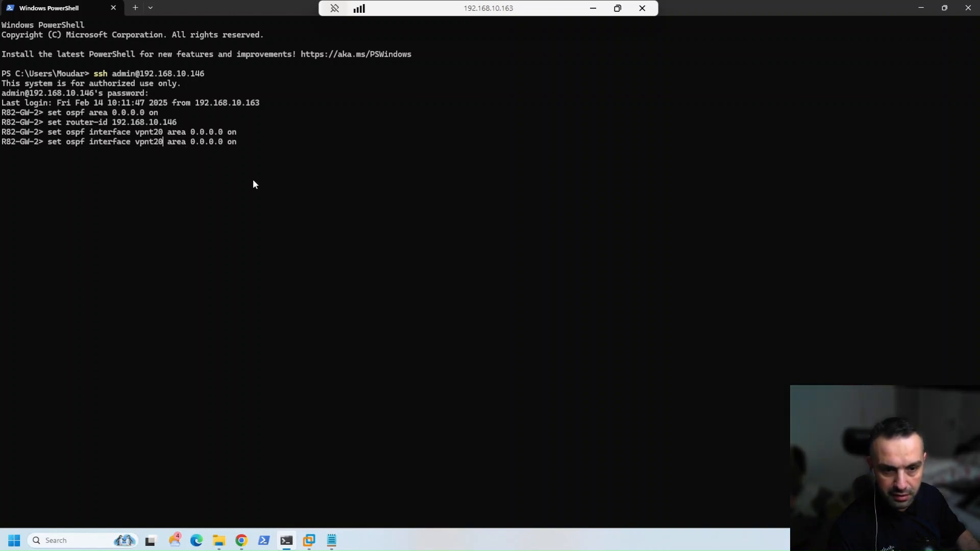
{"action": "key", "text": "BackSpace"}
{"action": "key", "text": "BackSpace"}
{"action": "key", "text": "BackSpace"}
{"action": "key", "text": "BackSpace"}
{"action": "key", "text": "BackSpace"}
{"action": "key", "text": "BackSpace"}
{"action": "type", "text": "et"}
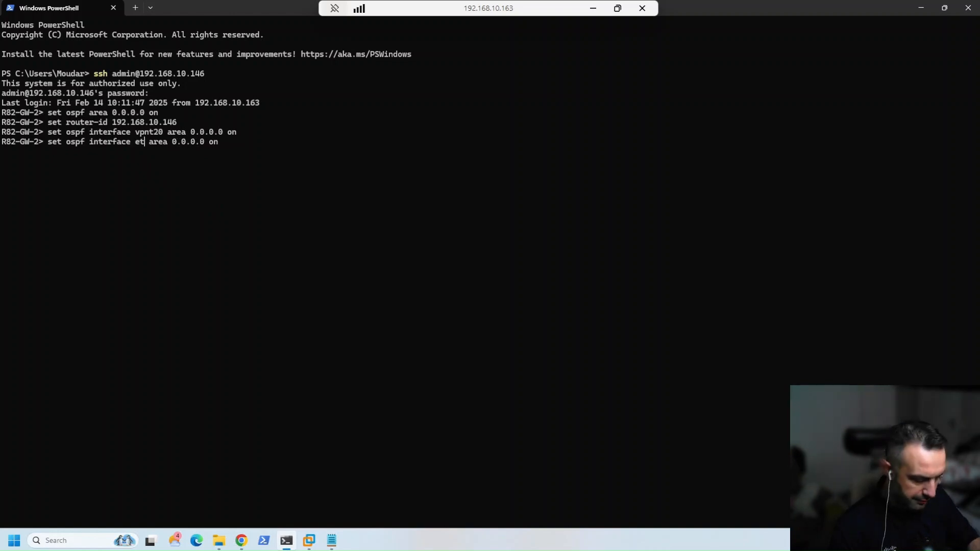
{"action": "type", "text": "h1"}
{"action": "key", "text": "Return"}
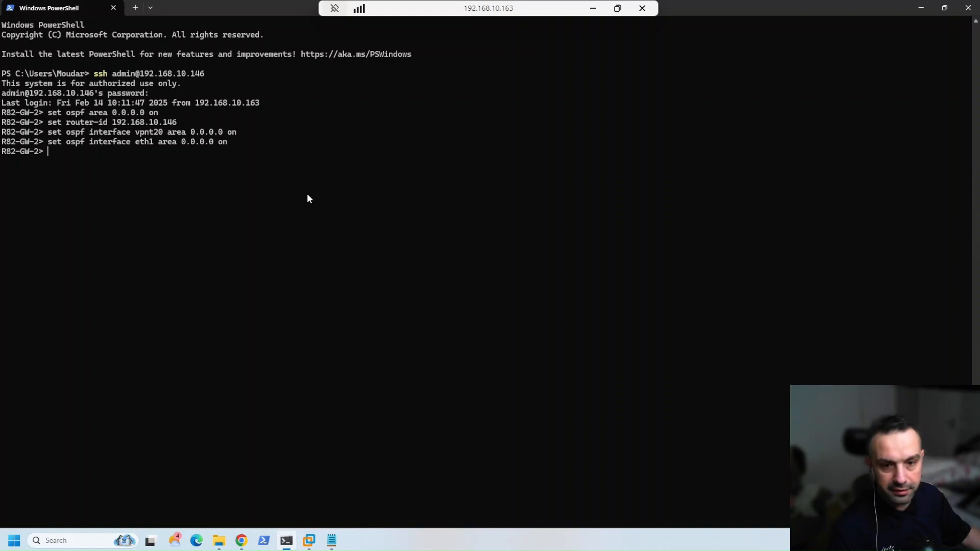
Redistribute kernel routes into OSPF on GW-2 and save config
{"action": "type", "text": "set route-redistribution to ospf2 from kernel all-ipv4-routes on"}
{"action": "key", "text": "Return"}
{"action": "type", "text": "s"}
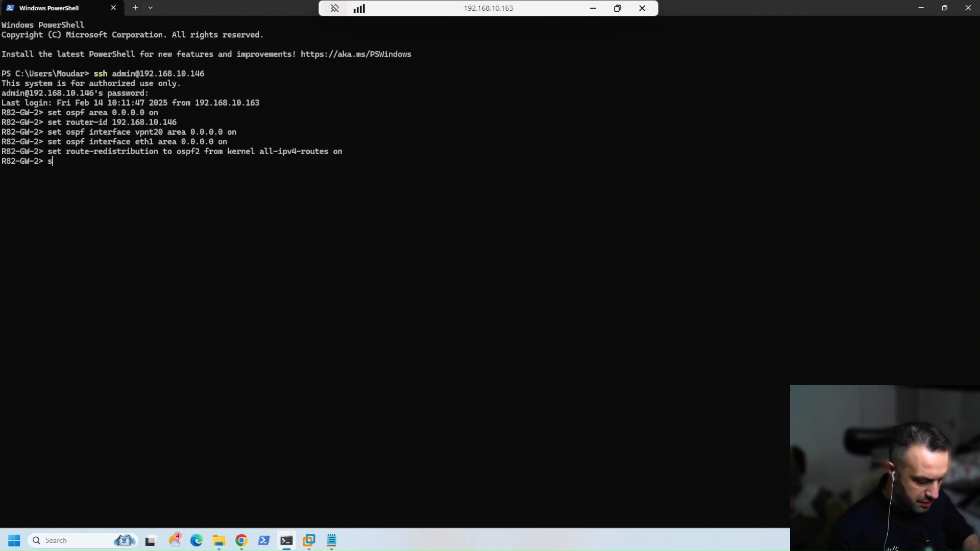
{"action": "type", "text": "ave config"}
{"action": "key", "text": "Return"}
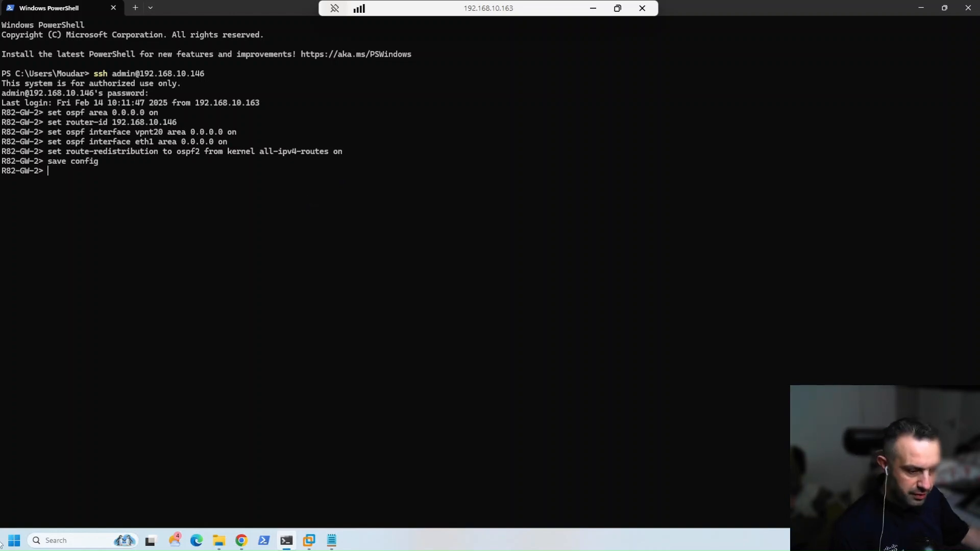
{"action": "left_click", "coordinate": [593, 8]}
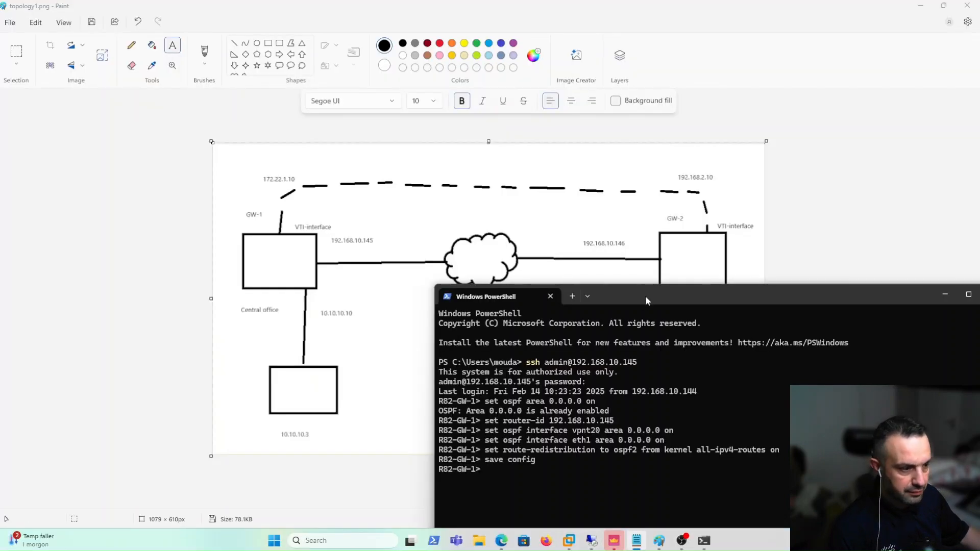
Run show ospf neighbors in the GW-1 terminal
{"action": "left_click_drag", "start_coordinate": [646, 300], "coordinate": [573, 450]}
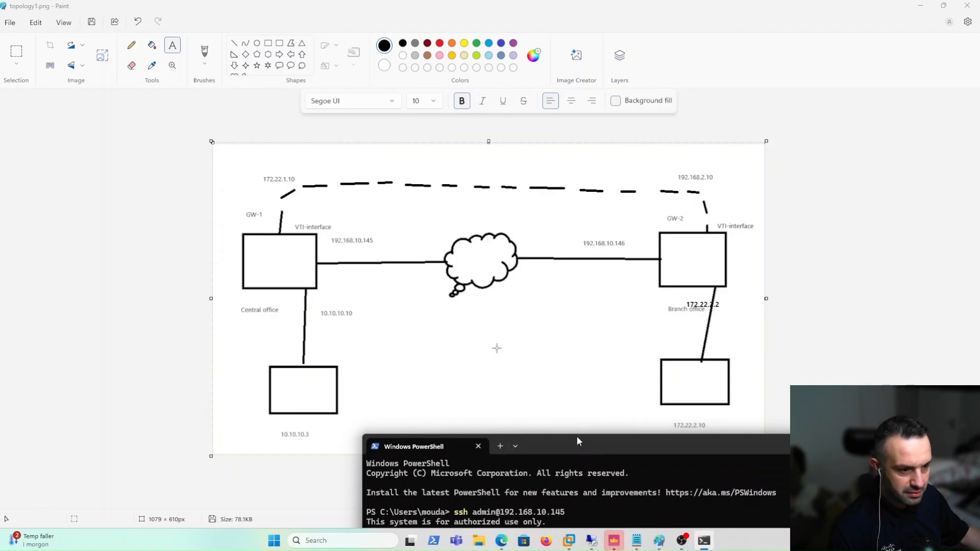
{"action": "left_click_drag", "start_coordinate": [577, 441], "coordinate": [394, 173]}
{"action": "type", "text": "sho"}
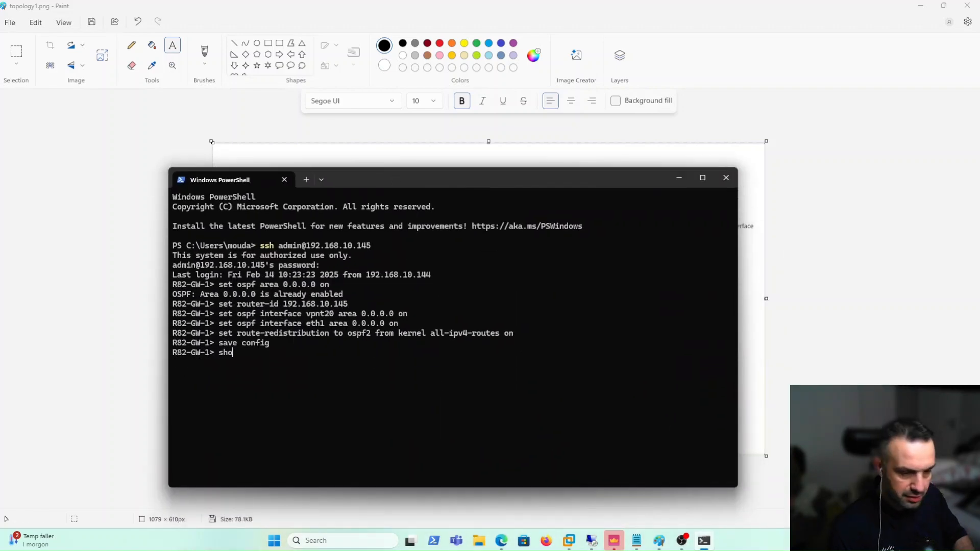
{"action": "key", "text": "Tab"}
{"action": "type", "text": "os"}
{"action": "key", "text": "Tab"}
{"action": "type", "text": "ne"}
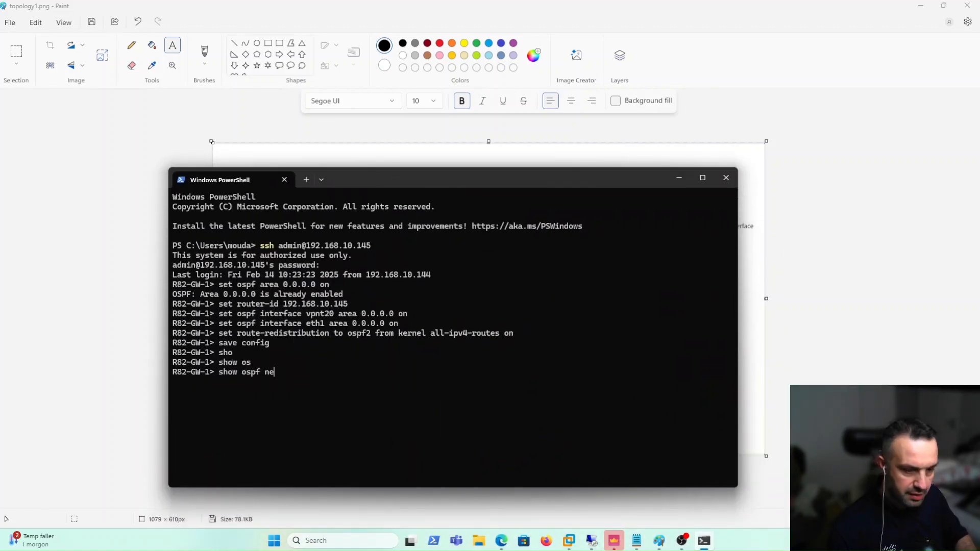
{"action": "key", "text": "Tab"}
{"action": "type", "text": "s"}
{"action": "key", "text": "Return"}
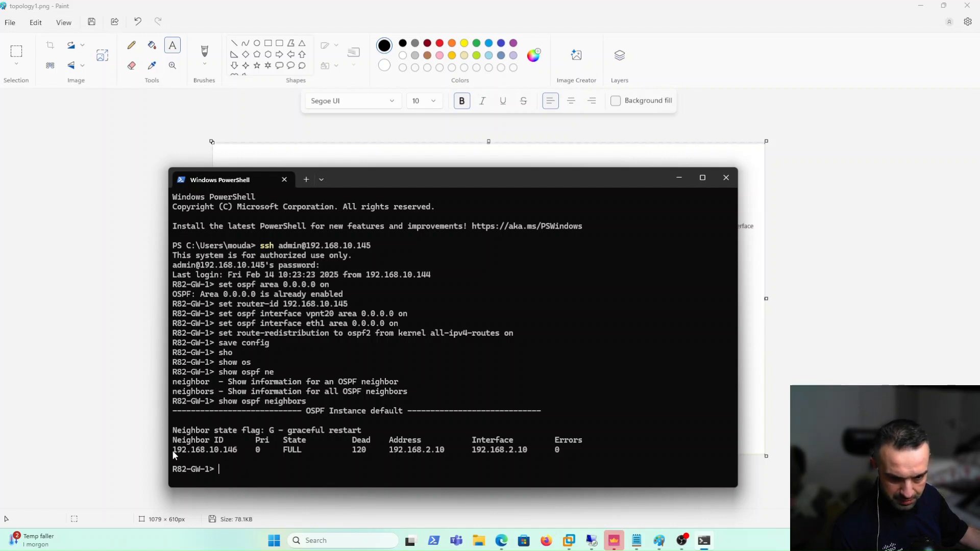
Highlight FULL neighbor 192.168.10.146 and its address 192.168.2.10 in the output
{"action": "left_click_drag", "start_coordinate": [173, 451], "coordinate": [217, 449]}
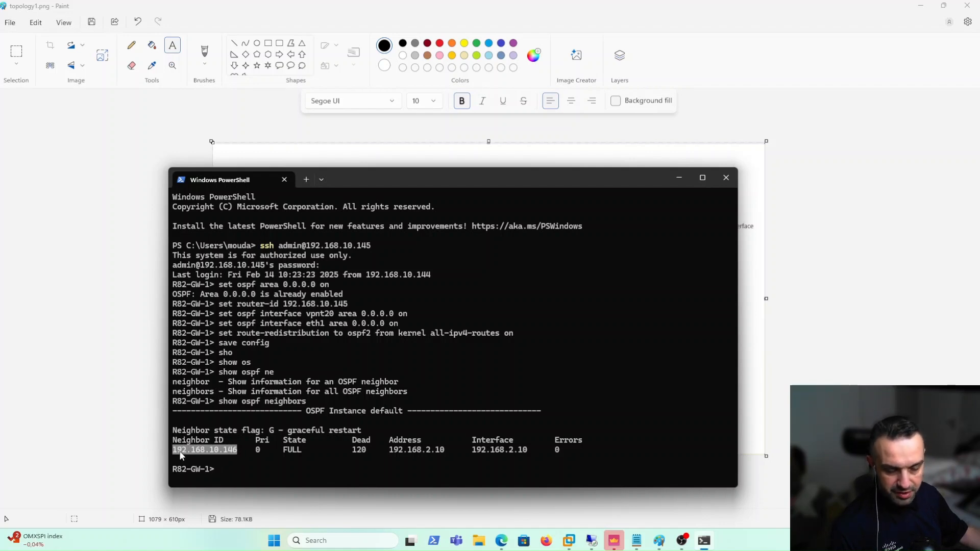
{"action": "left_click_drag", "start_coordinate": [401, 191], "coordinate": [393, 298]}
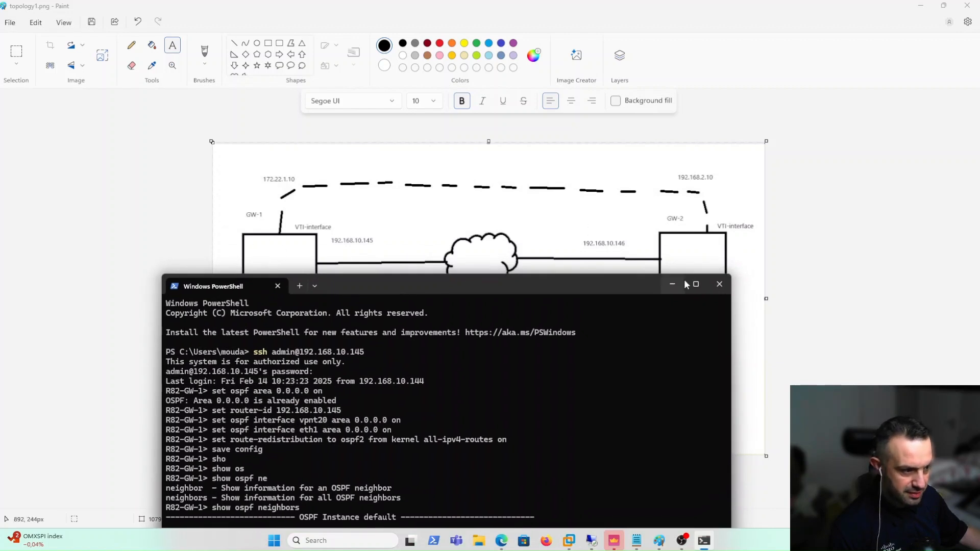
{"action": "left_click_drag", "start_coordinate": [435, 292], "coordinate": [407, 187]}
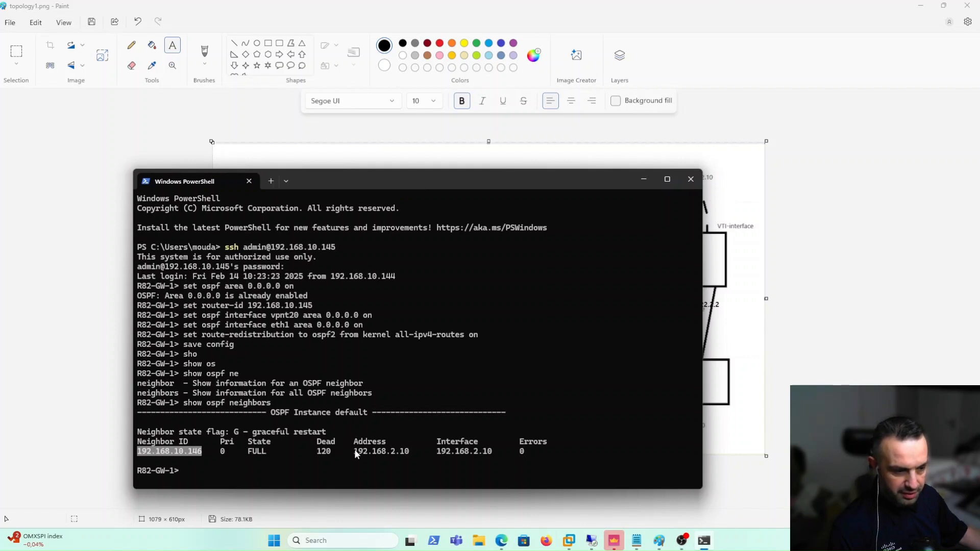
{"action": "left_click_drag", "start_coordinate": [355, 451], "coordinate": [391, 451]}
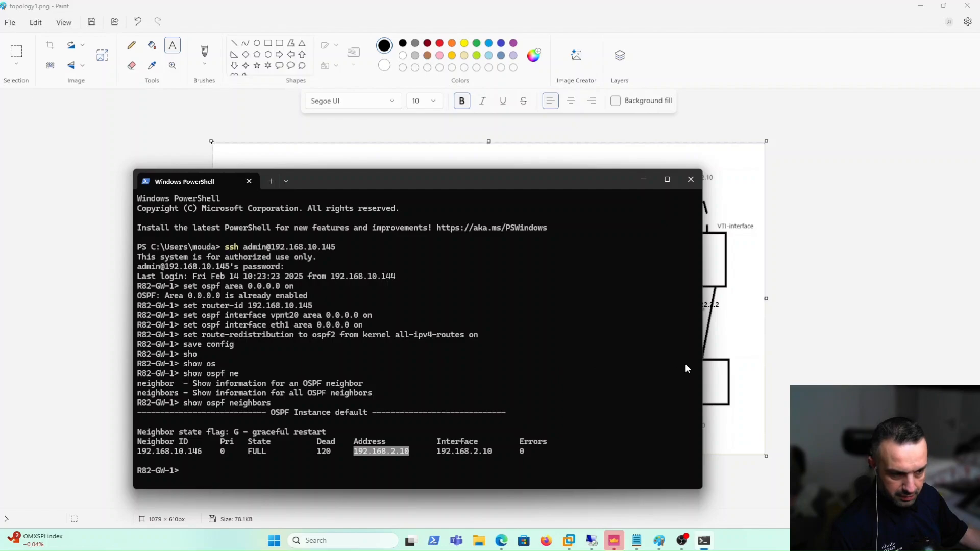
On GW-2, run show ospf neighbors to confirm neighbor 192.168.10.145 is FULL
{"action": "left_click", "coordinate": [588, 536]}
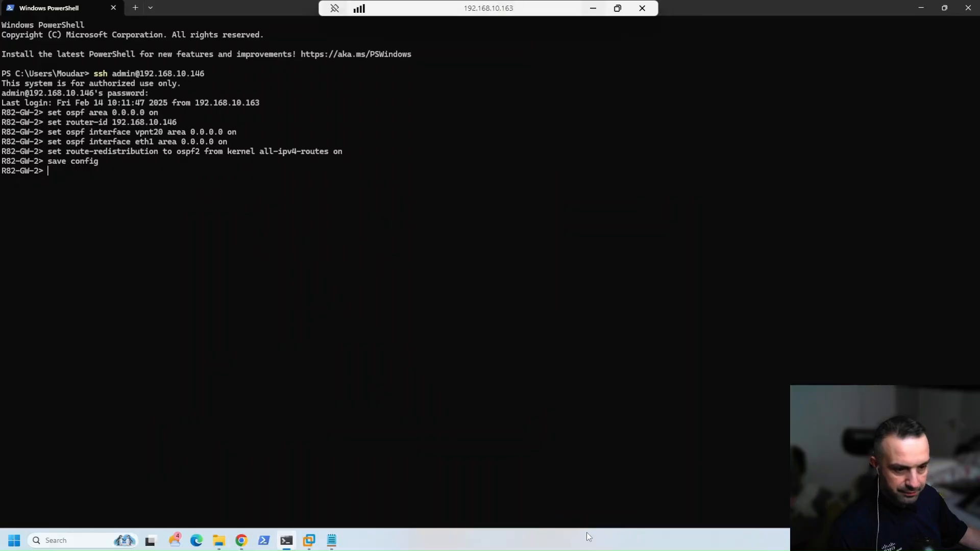
{"action": "type", "text": "sho"}
{"action": "key", "text": "Tab"}
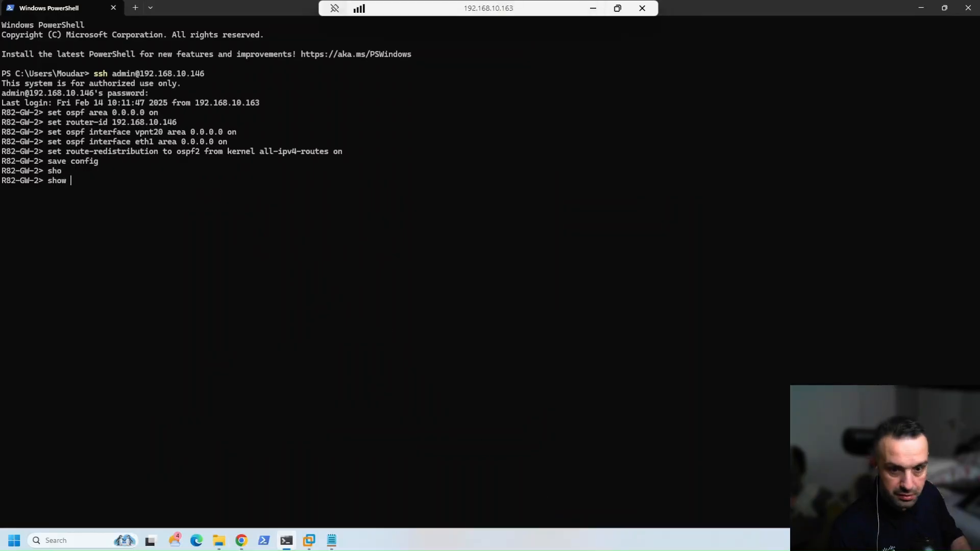
{"action": "type", "text": "osp"}
{"action": "key", "text": "Tab"}
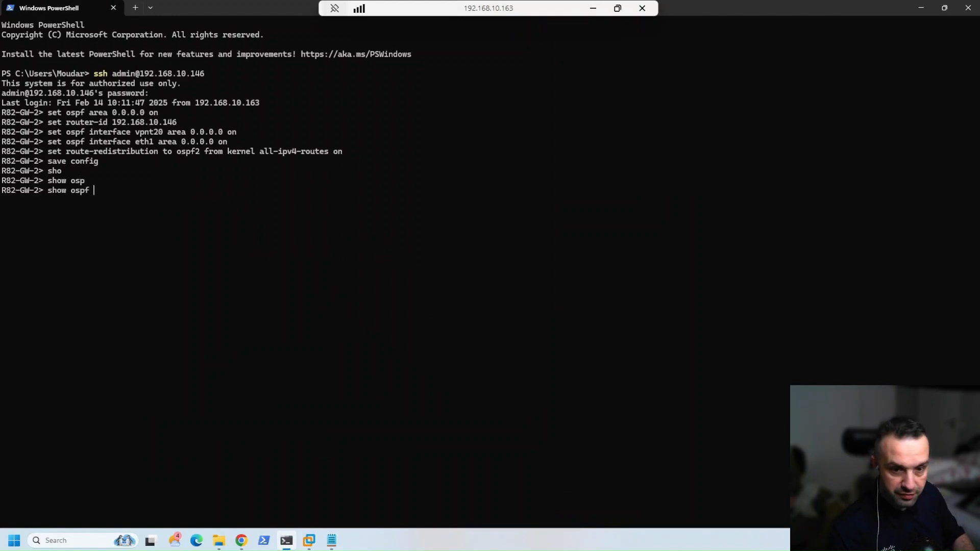
{"action": "type", "text": "ne"}
{"action": "key", "text": "Tab"}
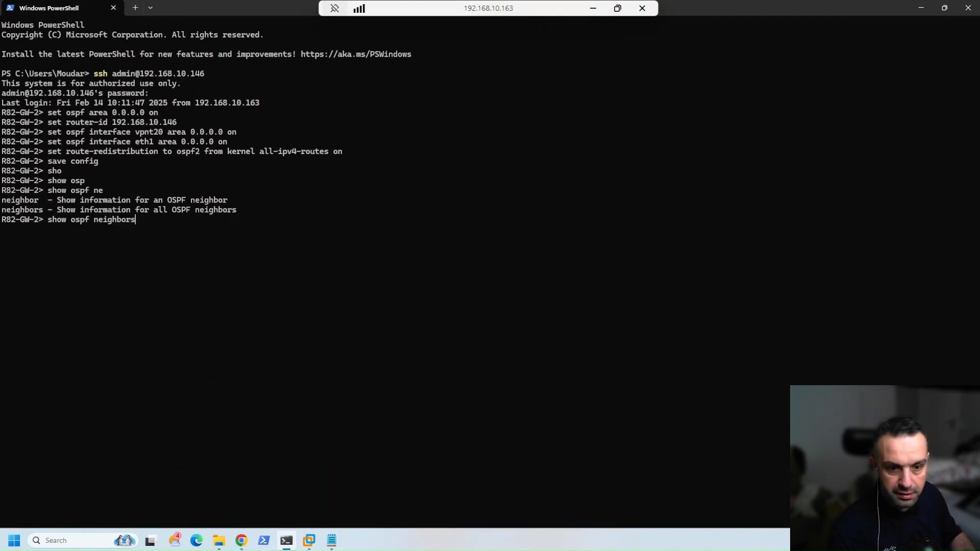
{"action": "key", "text": "Return"}
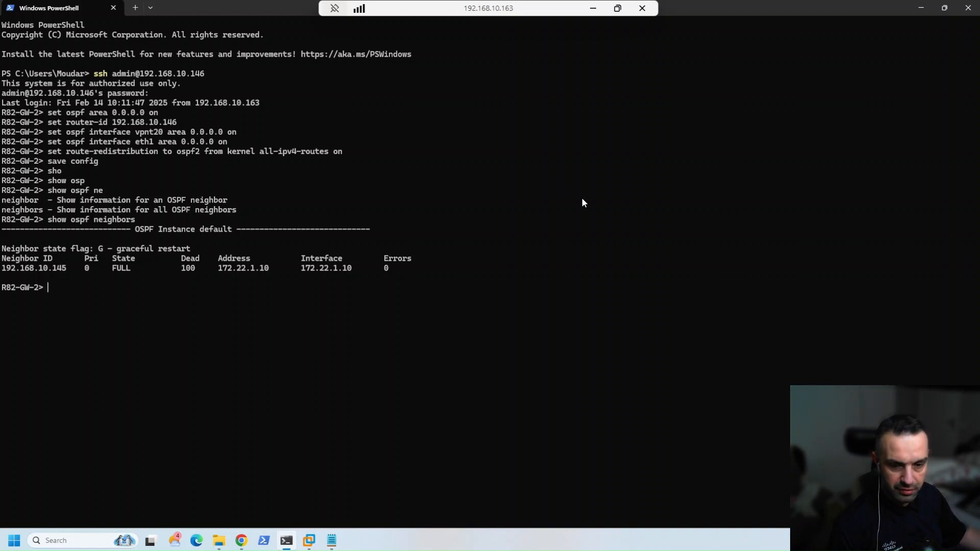
Run show route ospf on GW-2 to confirm 10.10.10.0/24 is learned via vpnt20
{"action": "type", "text": "sho"}
{"action": "key", "text": "Tab"}
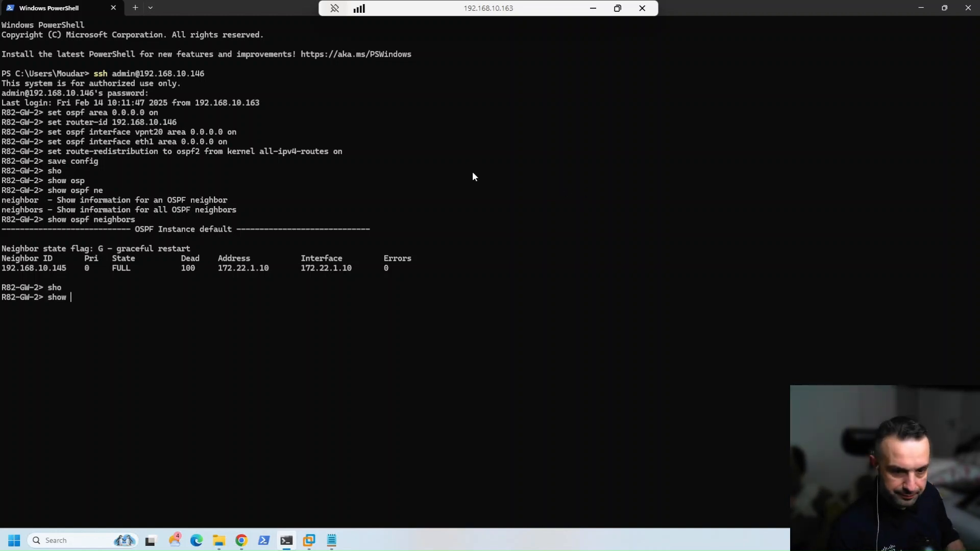
{"action": "type", "text": "route os"}
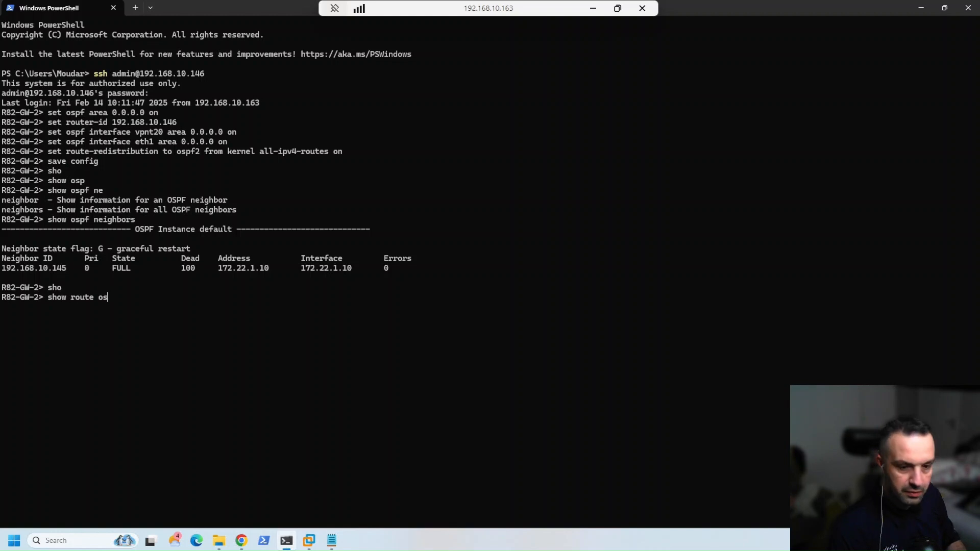
{"action": "key", "text": "Tab"}
{"action": "key", "text": "Return"}
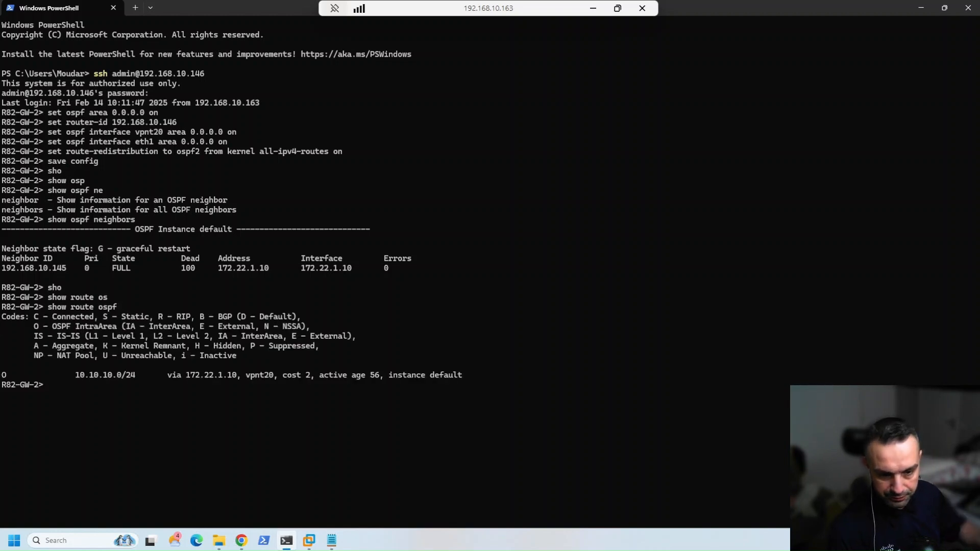
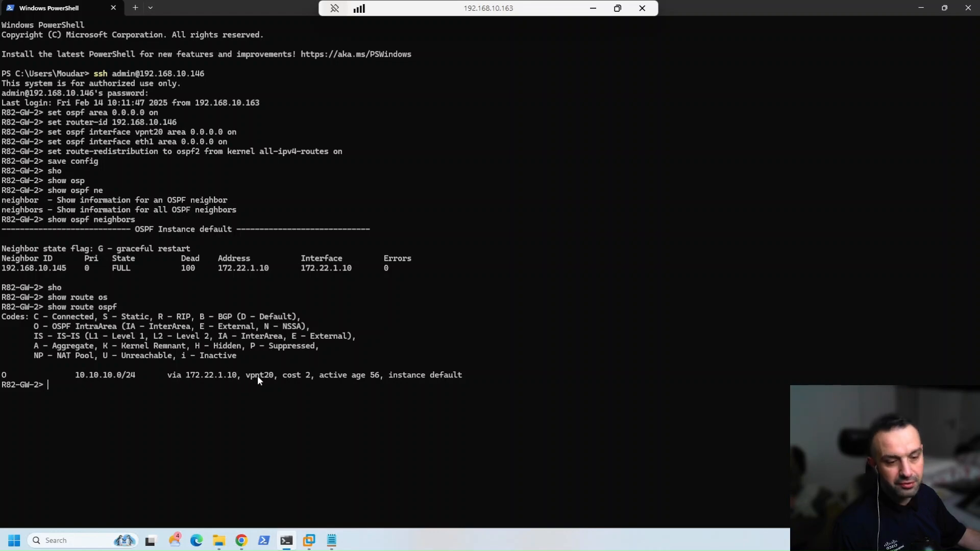
Run show route ospf on GW-1, confirm 172.22.2.0/24 via vpnt20, then show the topology1.png diagram in Paint
{"action": "left_click", "coordinate": [592, 8]}
{"action": "type", "text": "sho"}
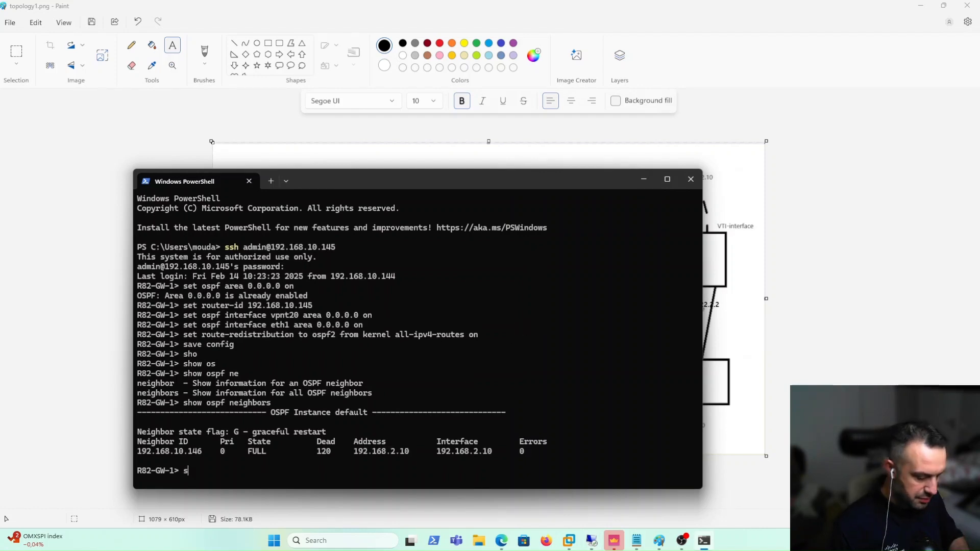
{"action": "key", "text": "Tab"}
{"action": "type", "text": "route os"}
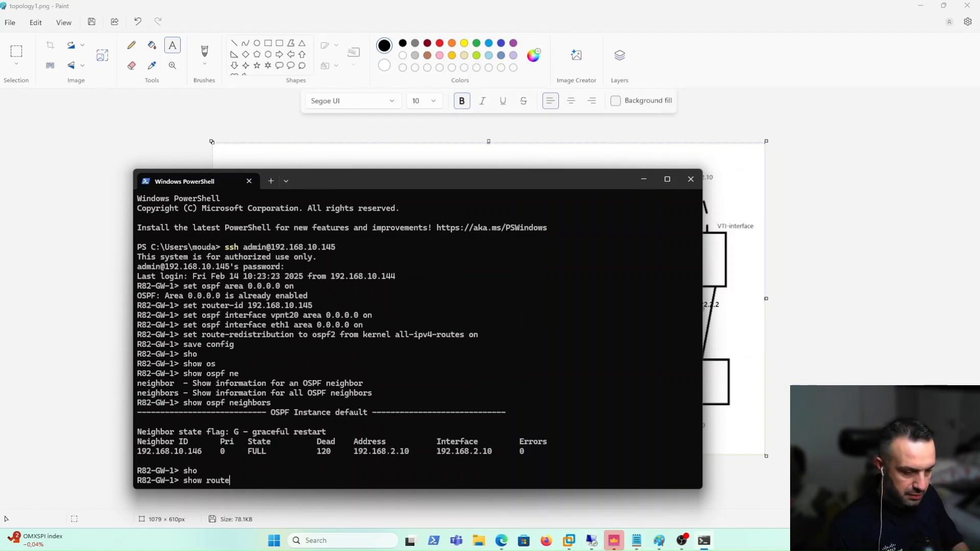
{"action": "key", "text": "Tab"}
{"action": "key", "text": "Return"}
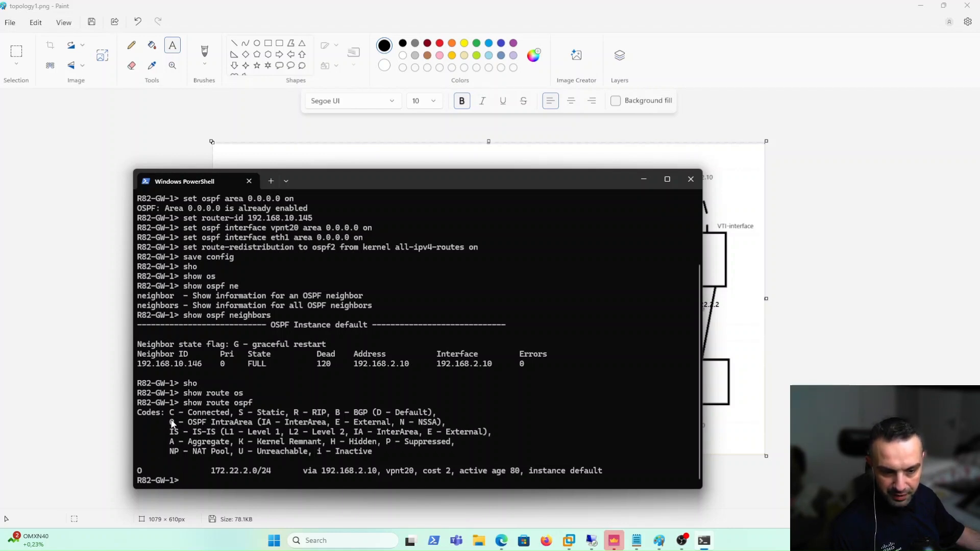
{"action": "left_click_drag", "start_coordinate": [170, 423], "coordinate": [206, 423]}
{"action": "left_click", "coordinate": [61, 356]}
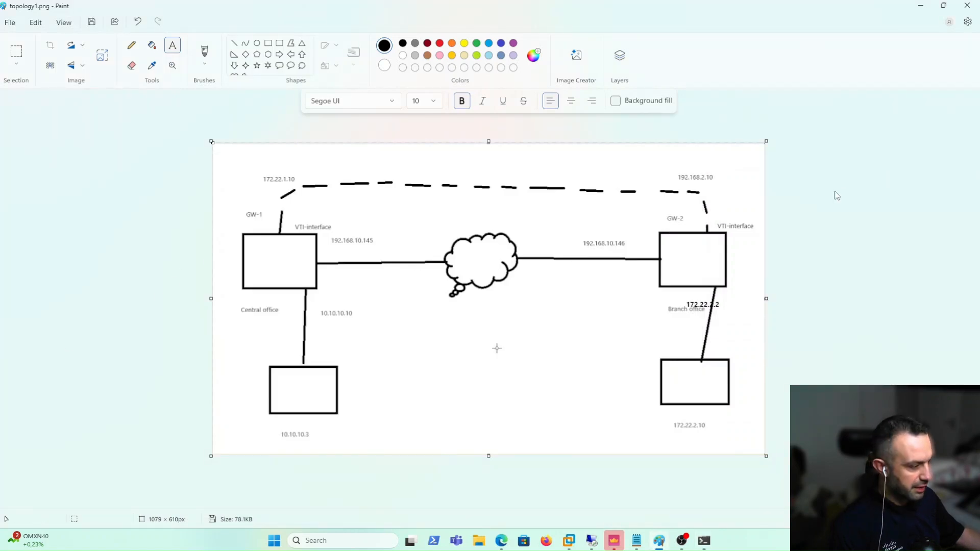
On the A-LDAP machine, ping 10.10.10.3 across the tunnel
{"action": "mouse_move", "coordinate": [569, 541]}
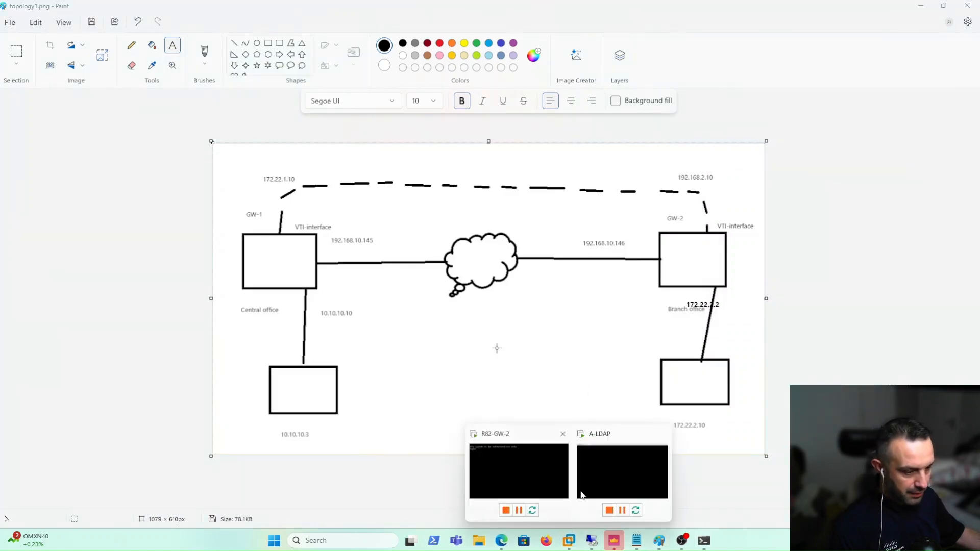
{"action": "left_click", "coordinate": [585, 490]}
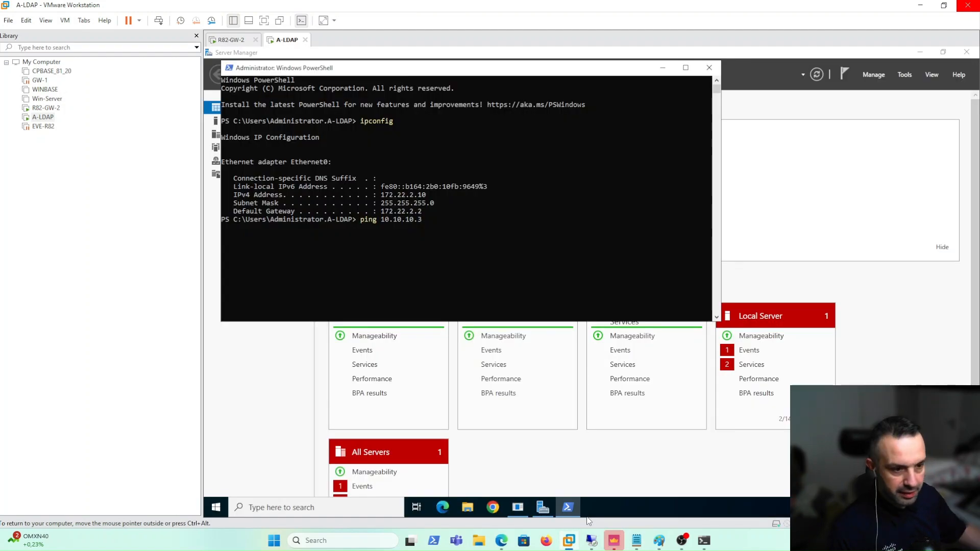
{"action": "key", "text": "Return"}
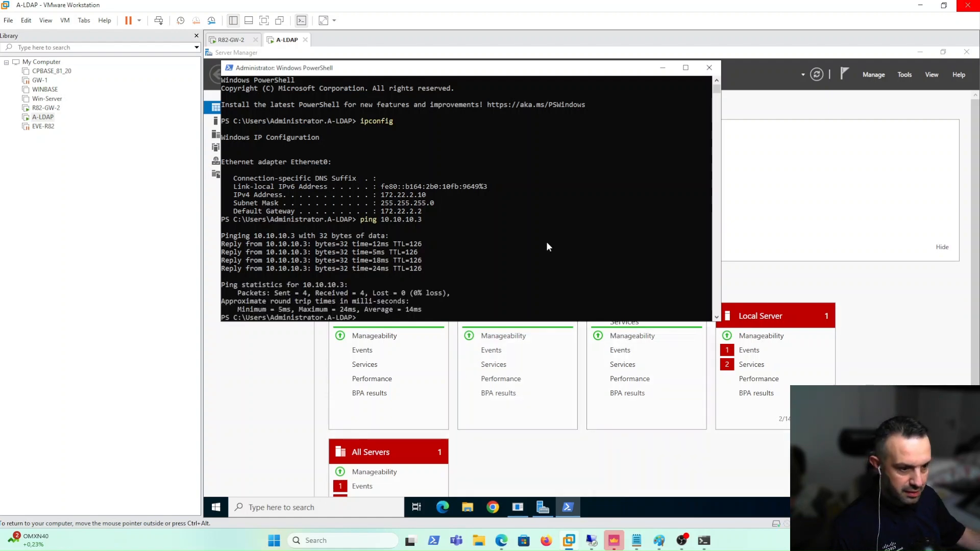
Sign in to A-Host with the account password and rerun ping 172.22.2.10
{"action": "left_click", "coordinate": [569, 540]}
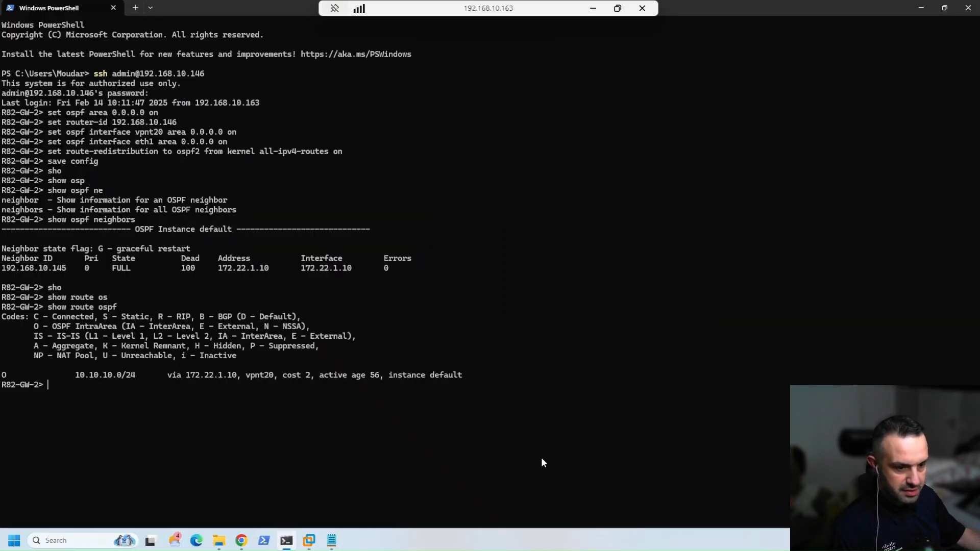
{"action": "mouse_move", "coordinate": [308, 543]}
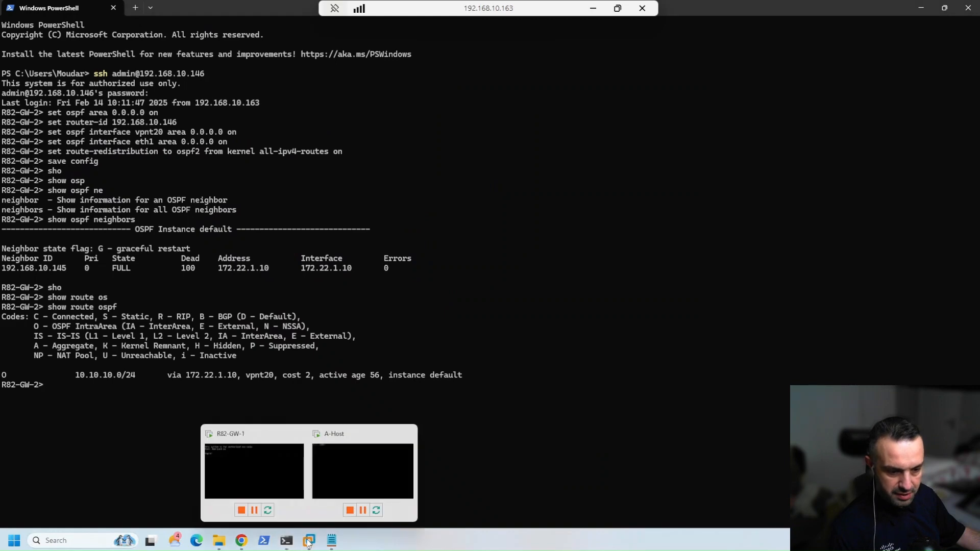
{"action": "left_click", "coordinate": [353, 469]}
{"action": "key", "text": "ctrl+alt+Delete"}
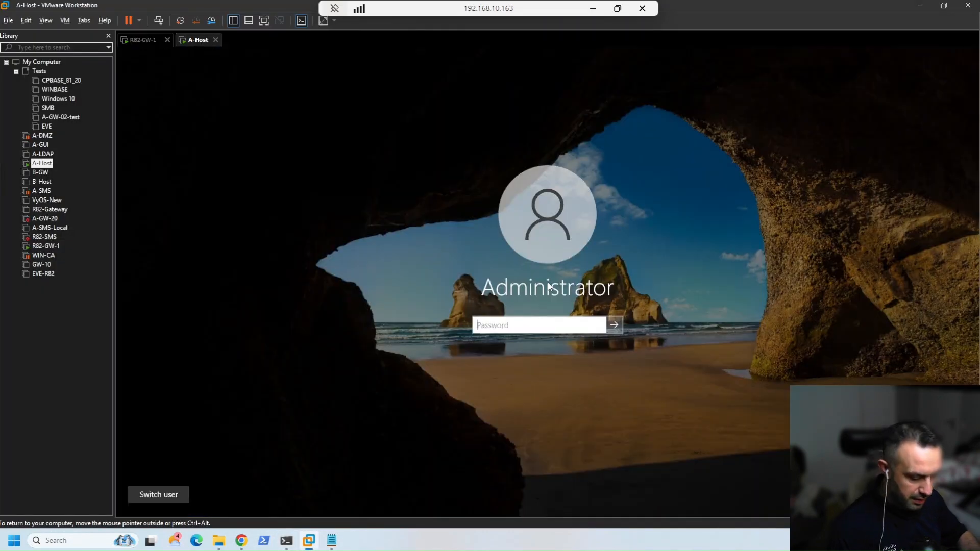
{"action": "type", "text": "********"}
{"action": "key", "text": "Return"}
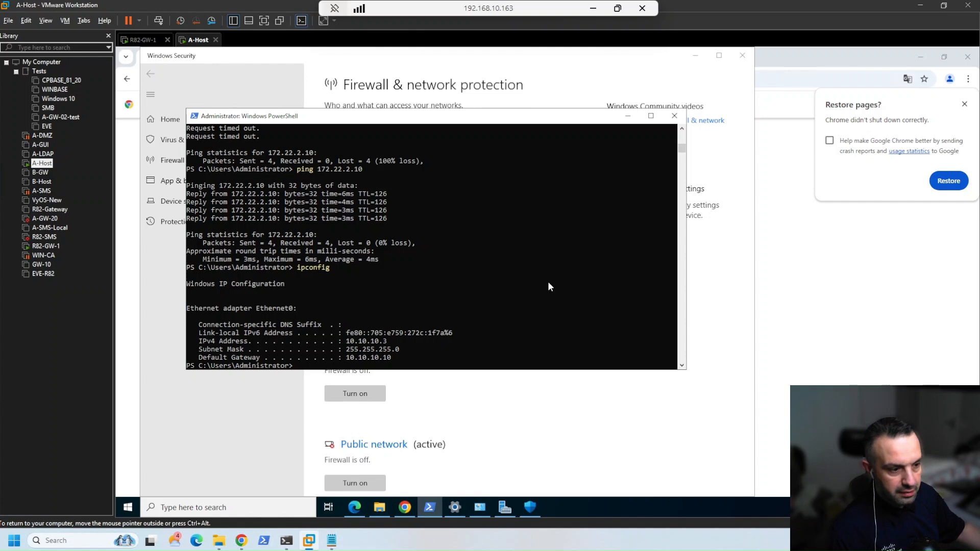
{"action": "left_click", "coordinate": [526, 280]}
{"action": "key", "text": "Up"}
{"action": "key", "text": "Up"}
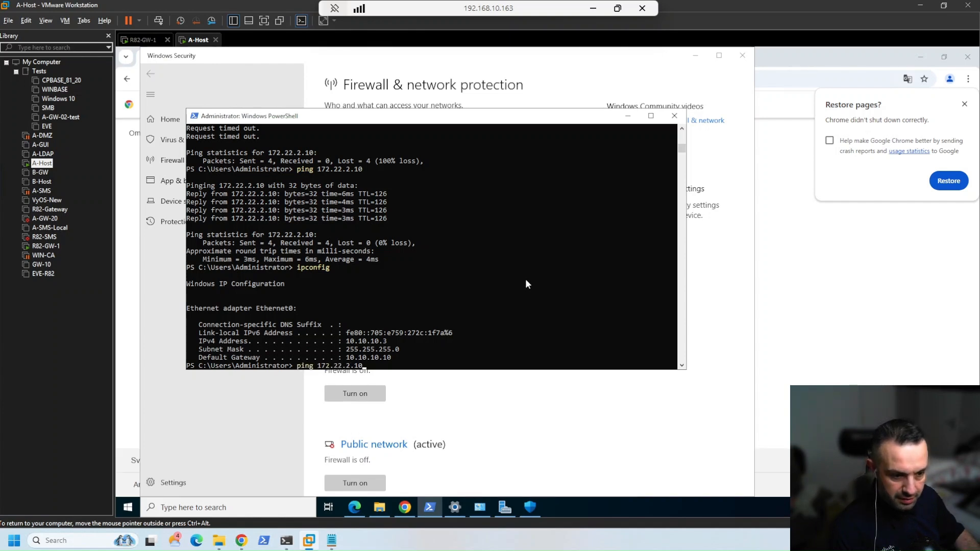
{"action": "key", "text": "Return"}
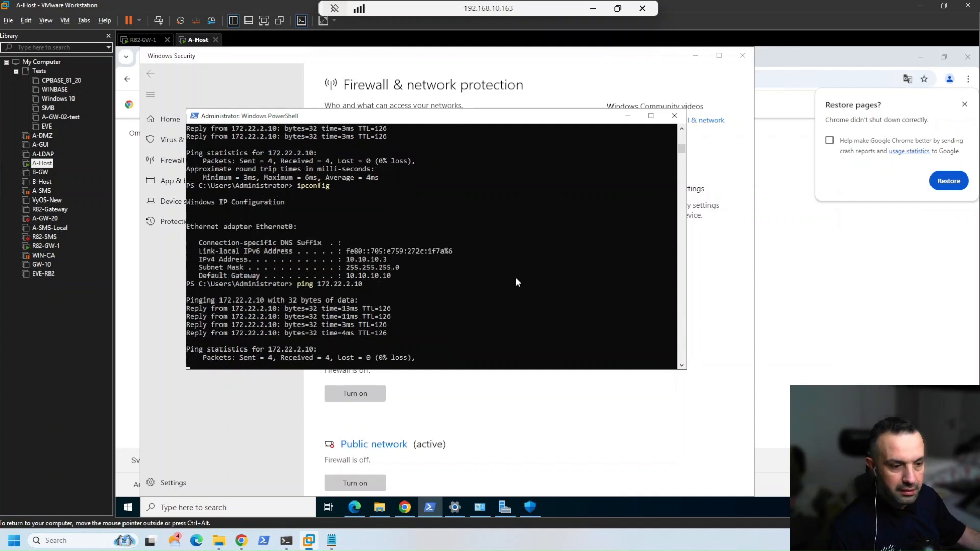
Copy the address 172.22.2.10 from the ping command and bring up the SmartConsole logs
{"action": "left_click_drag", "start_coordinate": [319, 267], "coordinate": [360, 269]}
{"action": "key", "text": "ctrl+c"}
{"action": "right_click", "coordinate": [360, 269]}
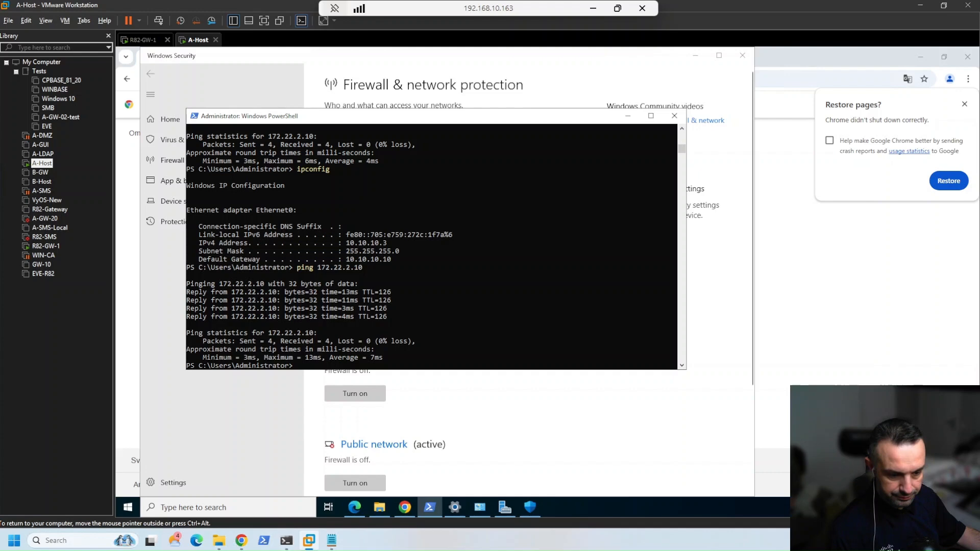
{"action": "left_click", "coordinate": [592, 9]}
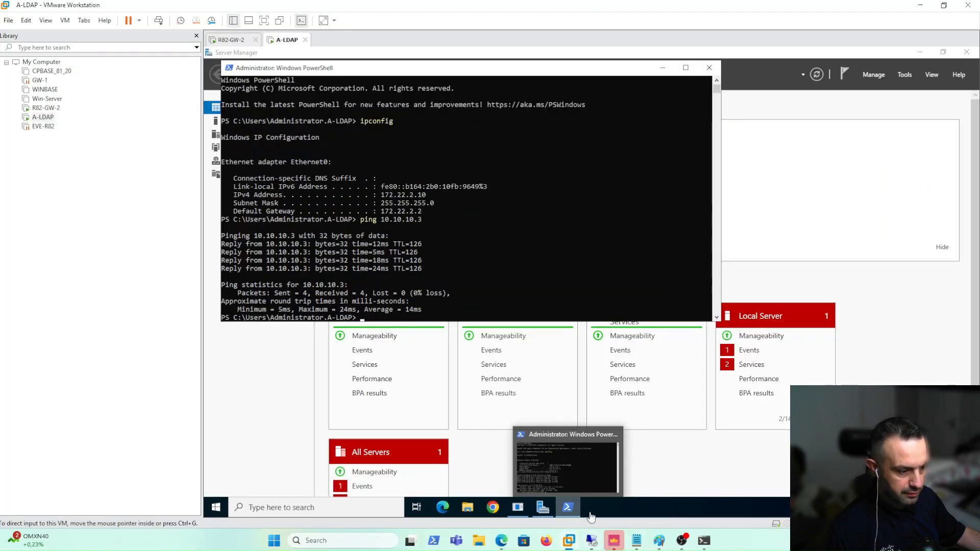
{"action": "left_click", "coordinate": [715, 540]}
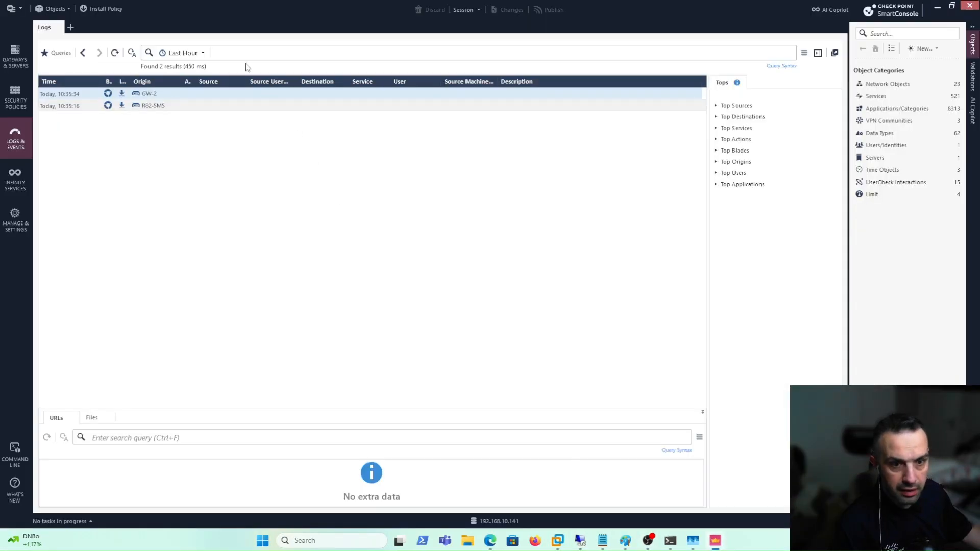
Search the SmartConsole logs for the pasted address 172.22.2.10
{"action": "left_click", "coordinate": [236, 49]}
{"action": "key", "text": "ctrl+v"}
{"action": "key", "text": "Return"}
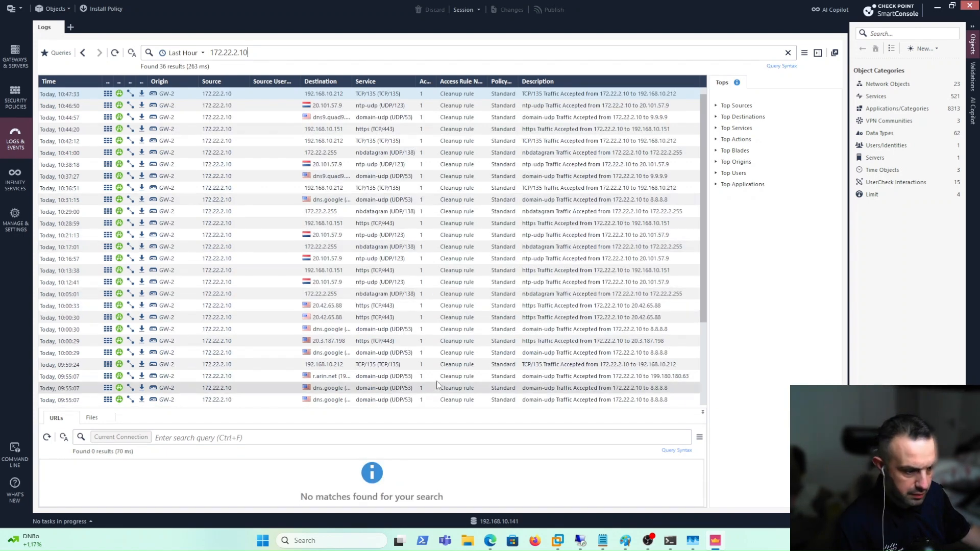
On A-LDAP, rerun ping 10.10.10.3 and stop it once replies arrive
{"action": "mouse_move", "coordinate": [561, 546]}
{"action": "left_click", "coordinate": [592, 472]}
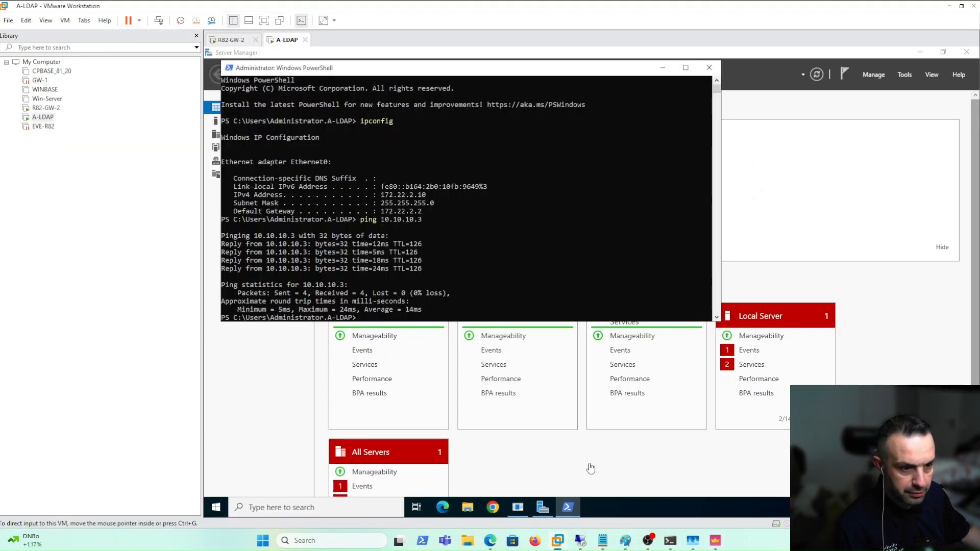
{"action": "key", "text": "Up"}
{"action": "key", "text": "Return"}
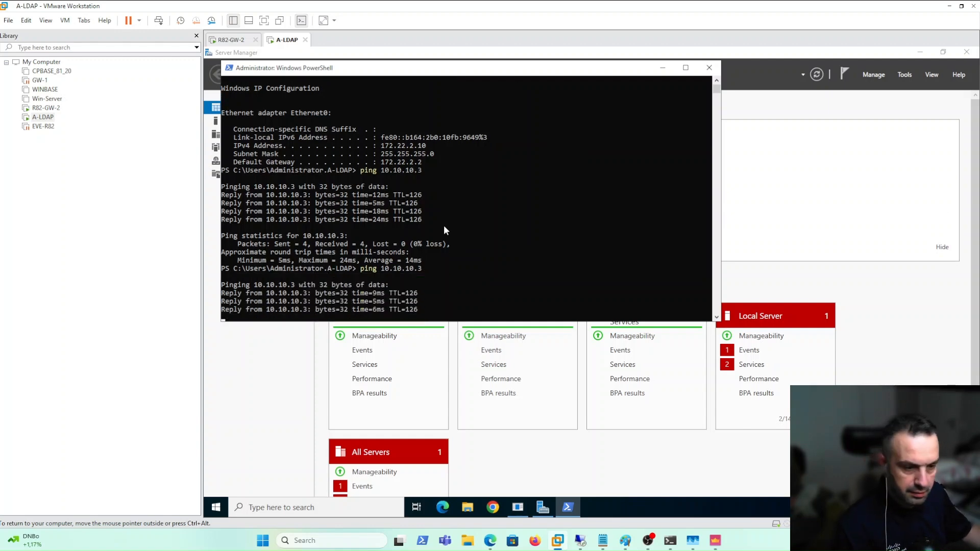
{"action": "key", "text": "ctrl+c"}
Search the logs for 10.10.10.3 to confirm ICMP pings through GW-2, then return to A-LDAP
{"action": "left_click", "coordinate": [722, 544]}
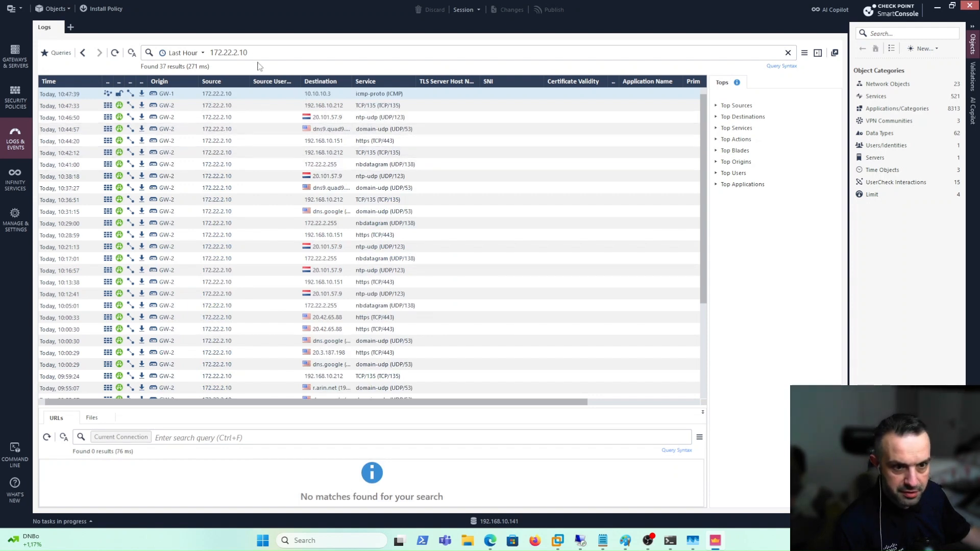
{"action": "left_click", "coordinate": [176, 57]}
{"action": "type", "text": "10."}
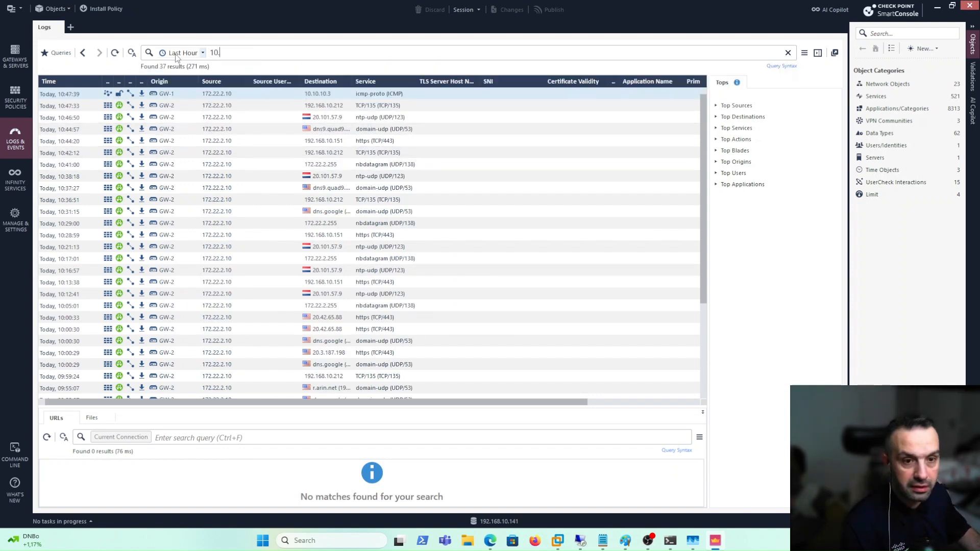
{"action": "type", "text": "10.3"}
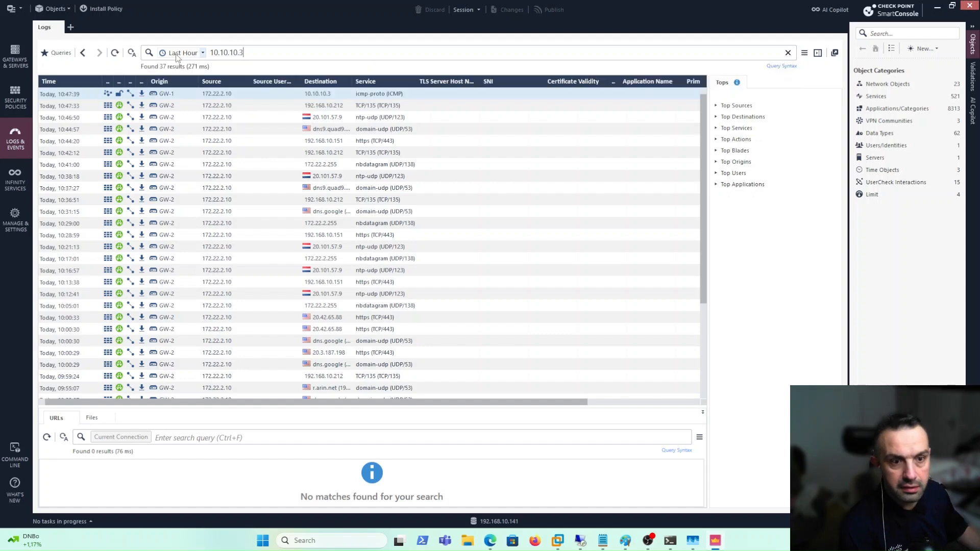
{"action": "key", "text": "Return"}
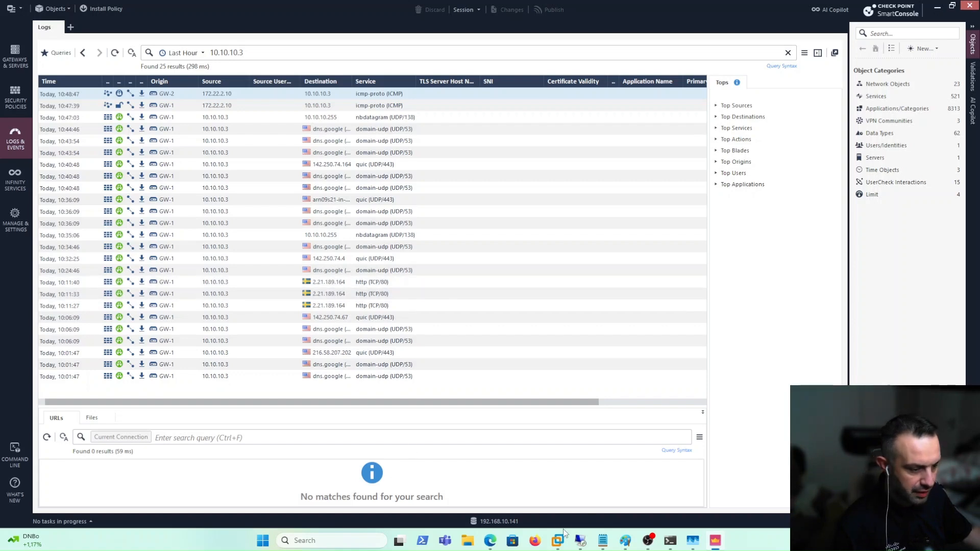
{"action": "mouse_move", "coordinate": [562, 536]}
{"action": "left_click", "coordinate": [584, 464]}
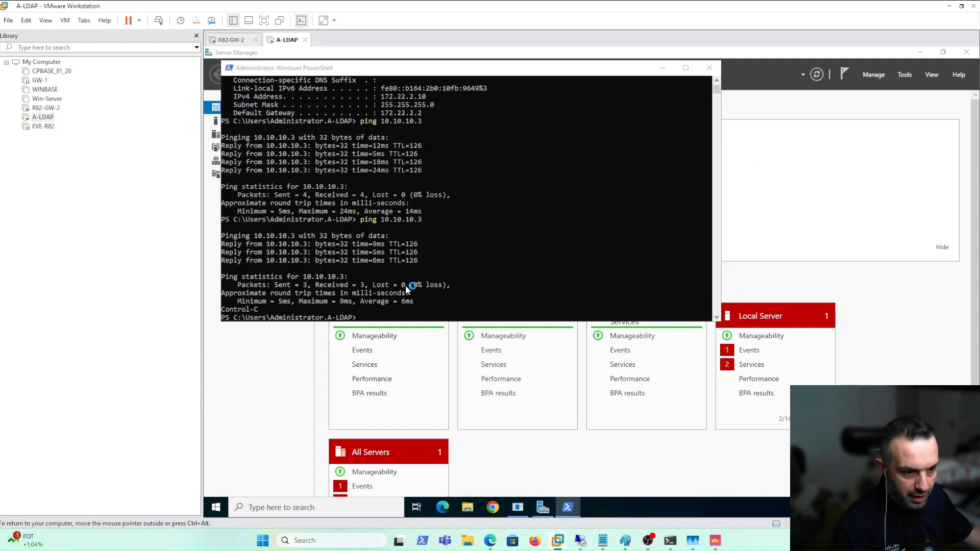
Create a new folder named shared on the Local Disk (C:) drive
{"action": "left_click", "coordinate": [342, 254]}
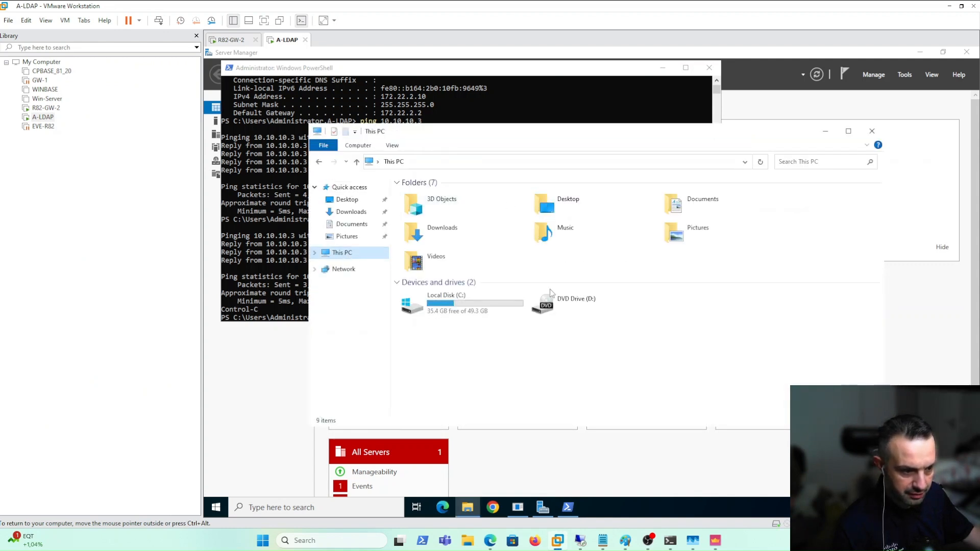
{"action": "double_click", "coordinate": [464, 309]}
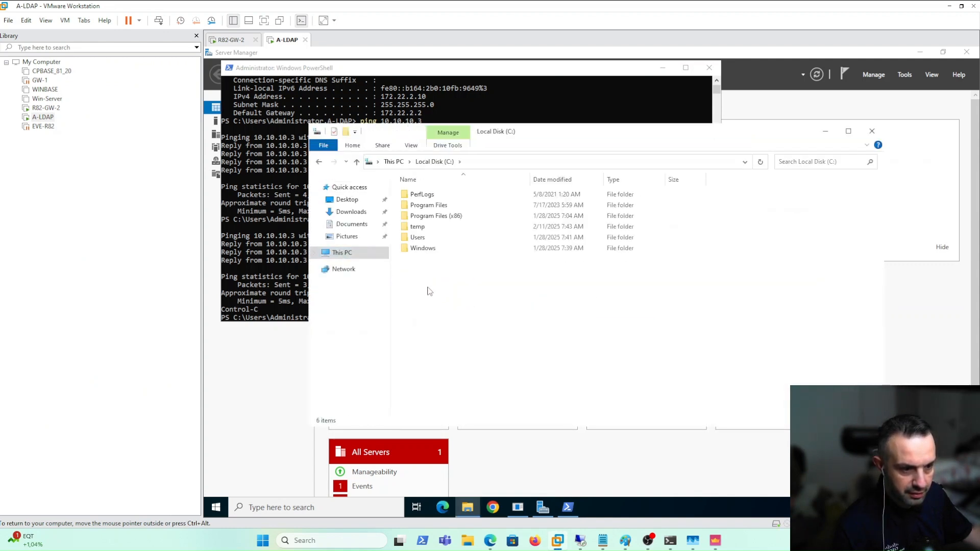
{"action": "right_click", "coordinate": [426, 286]}
{"action": "mouse_move", "coordinate": [491, 384]}
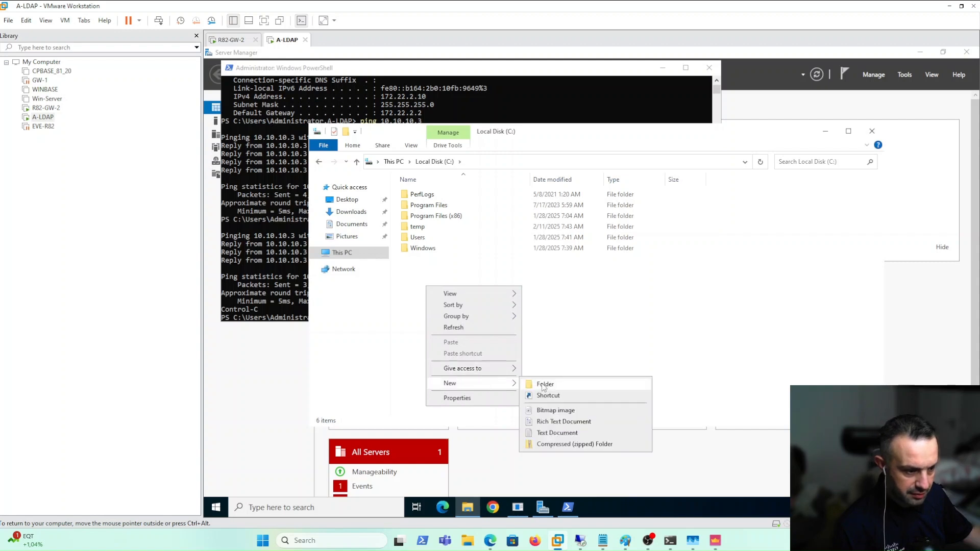
{"action": "left_click", "coordinate": [543, 385]}
{"action": "type", "text": "shared"}
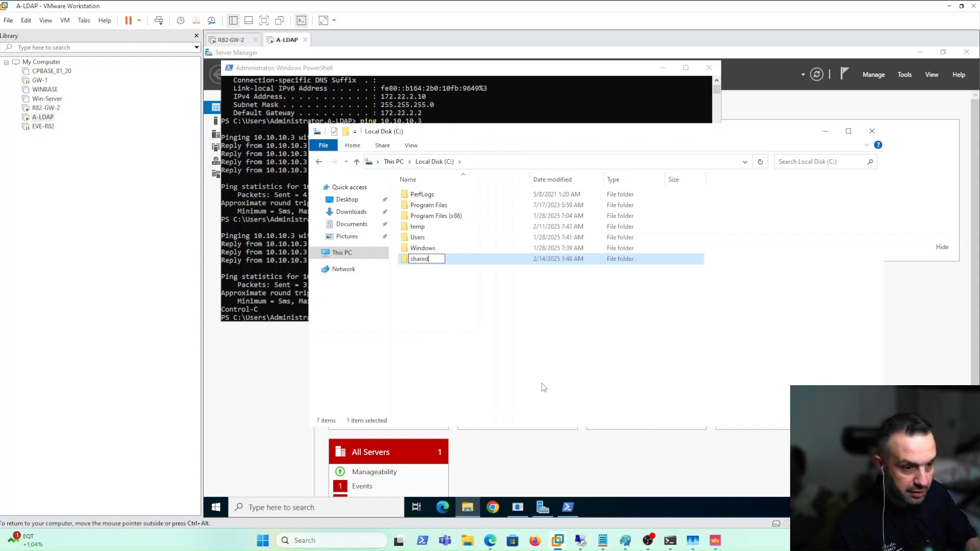
{"action": "key", "text": "Return"}
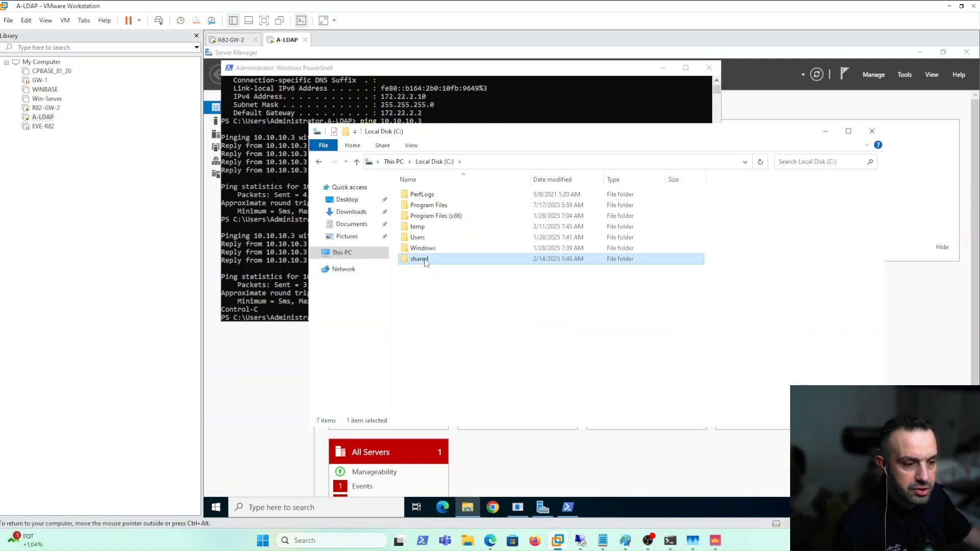
Enable advanced sharing on the shared folder with Everyone granted Full Control
{"action": "right_click", "coordinate": [426, 261]}
{"action": "left_click", "coordinate": [469, 432]}
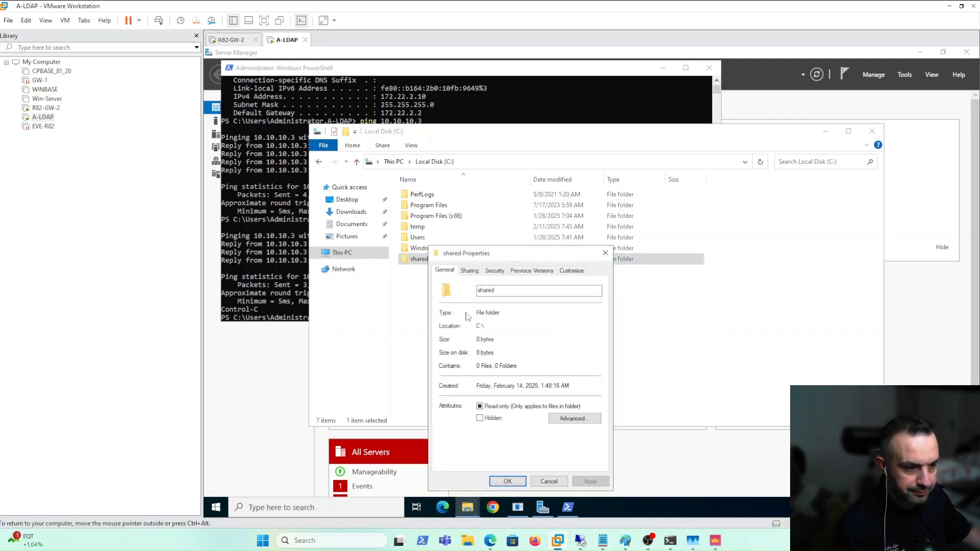
{"action": "left_click", "coordinate": [469, 271]}
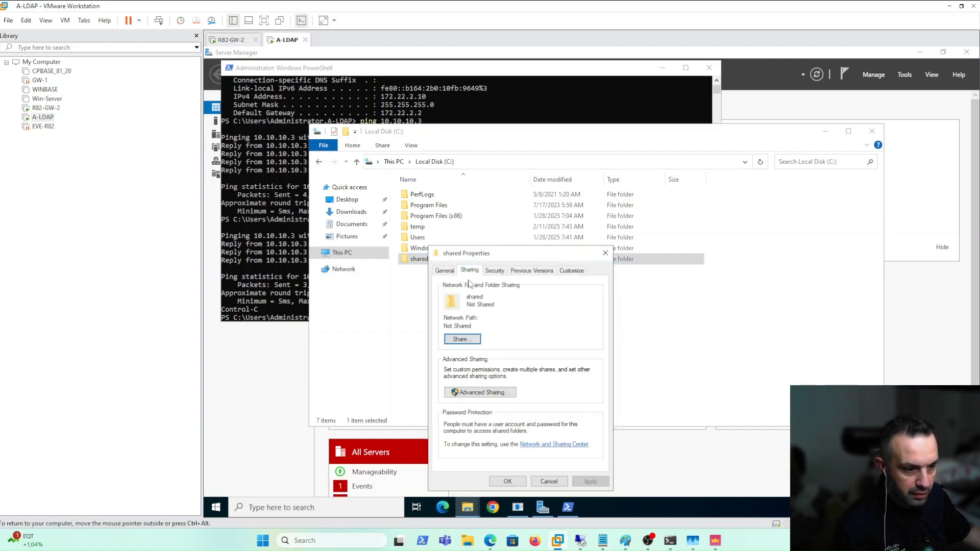
{"action": "left_click", "coordinate": [463, 396]}
{"action": "left_click", "coordinate": [444, 289]}
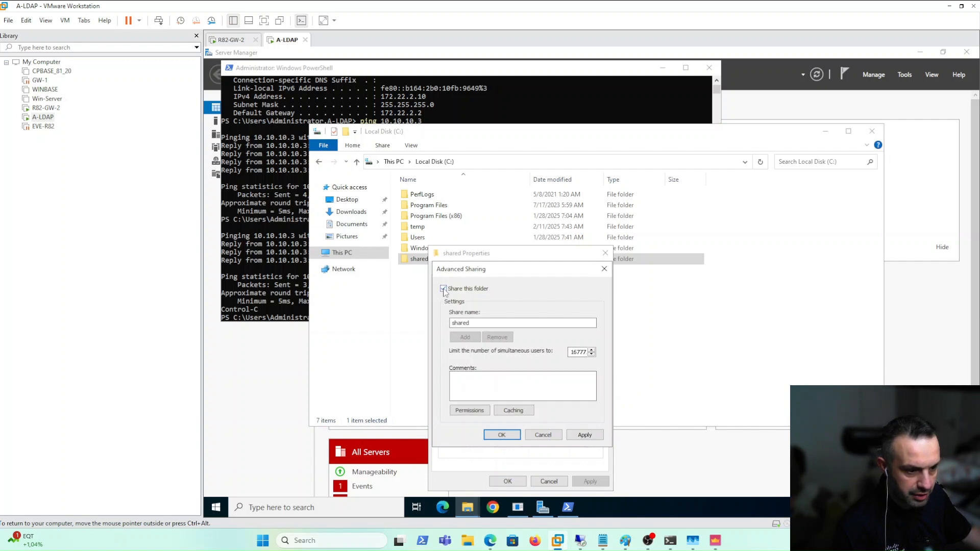
{"action": "left_click", "coordinate": [470, 411]}
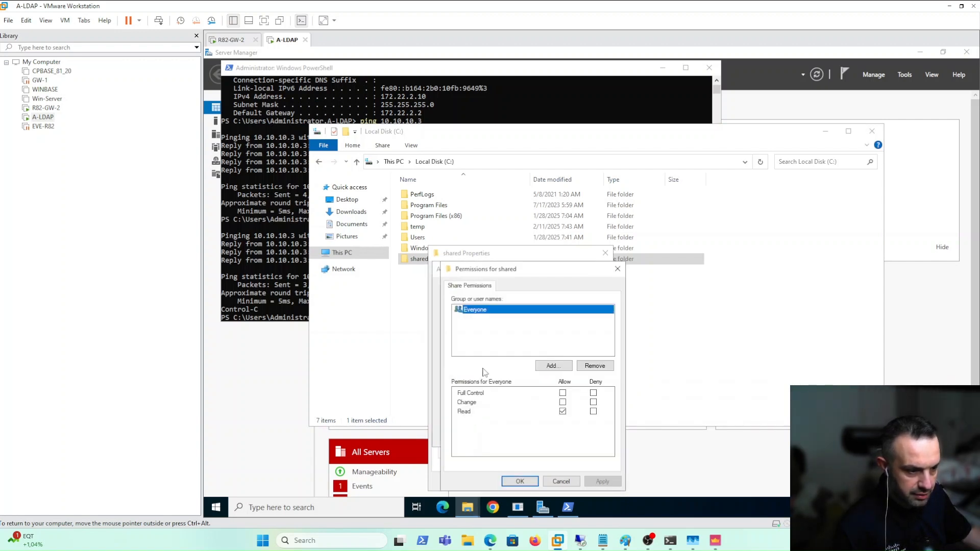
{"action": "left_click", "coordinate": [563, 394]}
{"action": "left_click", "coordinate": [602, 481]}
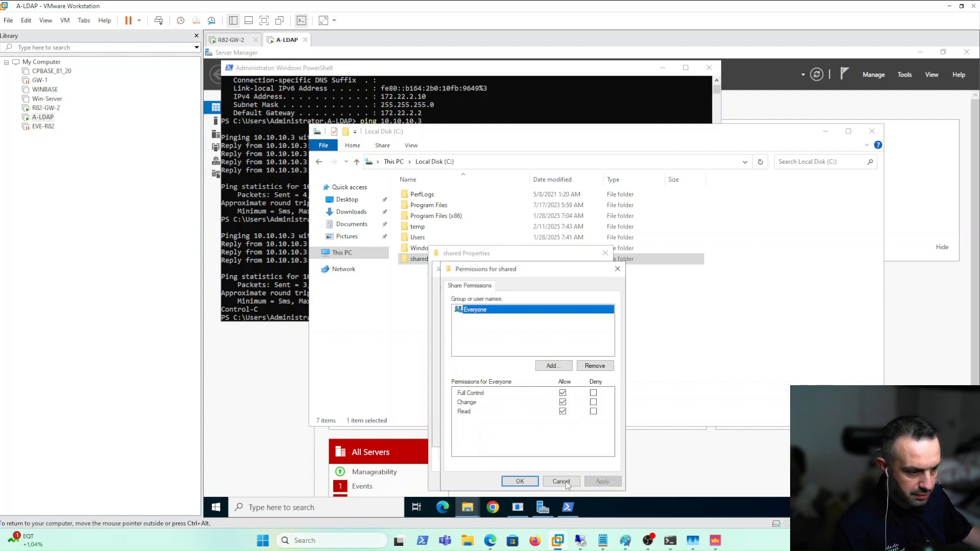
{"action": "left_click", "coordinate": [519, 482]}
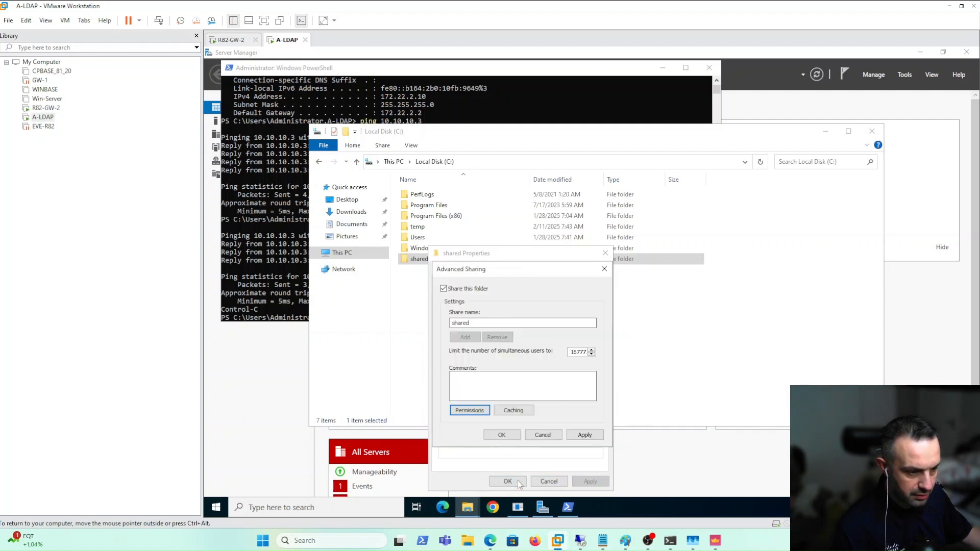
{"action": "left_click", "coordinate": [577, 436]}
{"action": "left_click", "coordinate": [507, 438]}
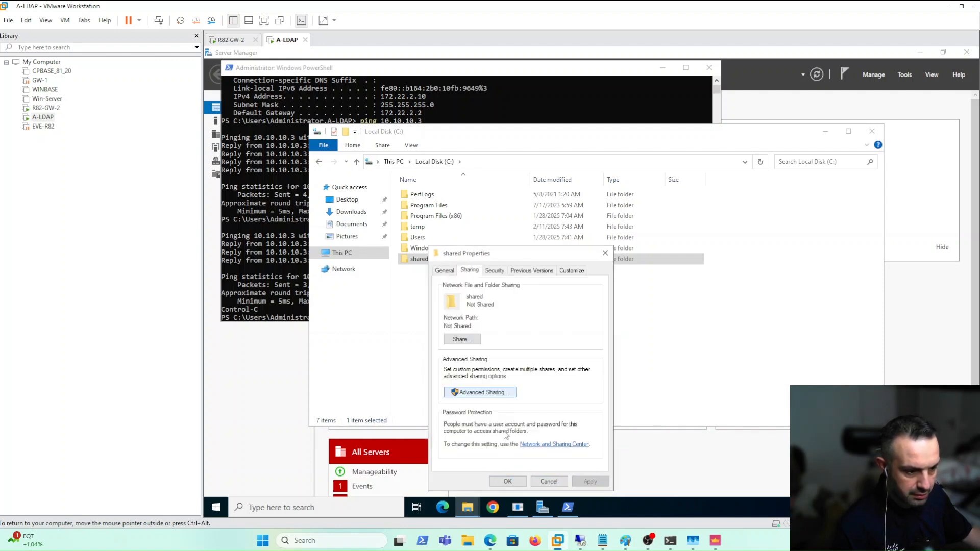
{"action": "left_click", "coordinate": [508, 482]}
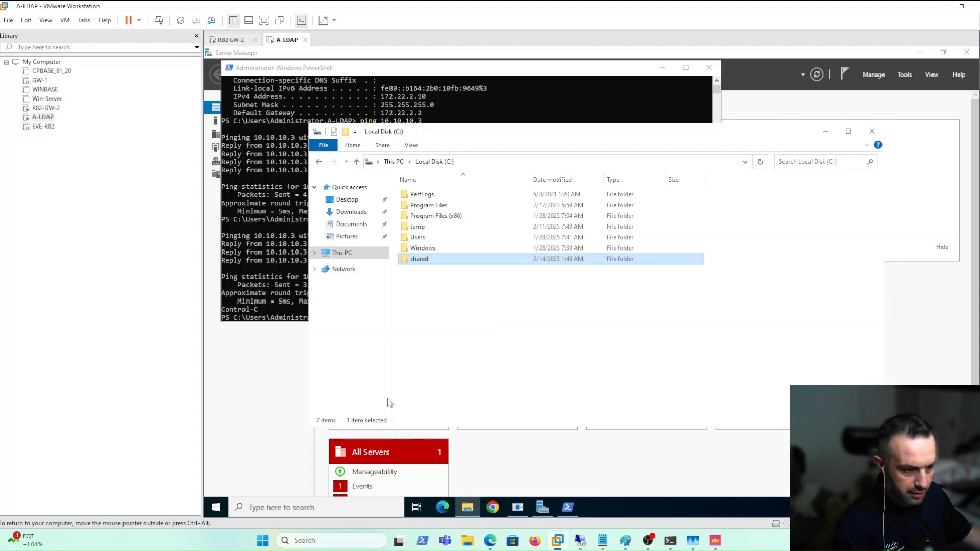
Switch to the A-Host virtual machine and sign in as Administrator
{"action": "mouse_move", "coordinate": [582, 543]}
{"action": "left_click", "coordinate": [592, 511]}
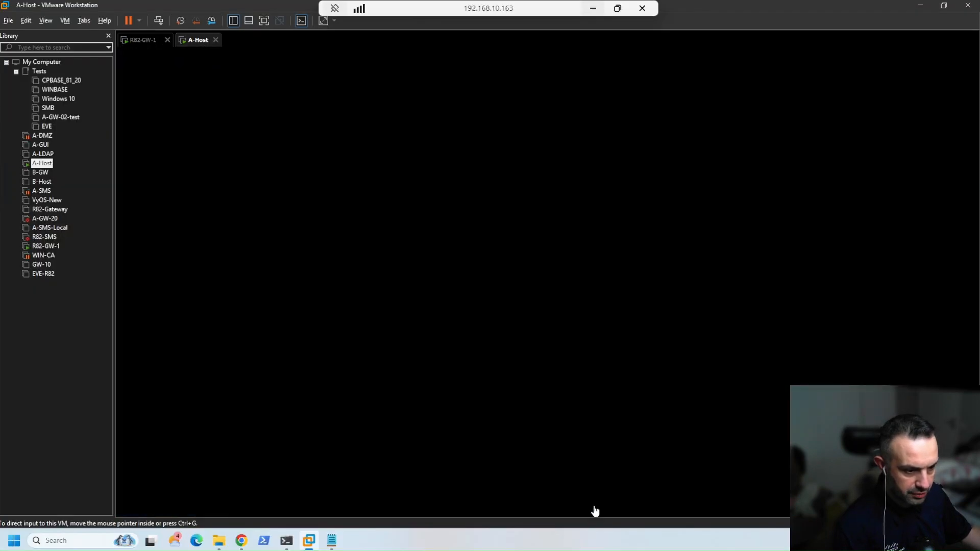
{"action": "mouse_move", "coordinate": [307, 545]}
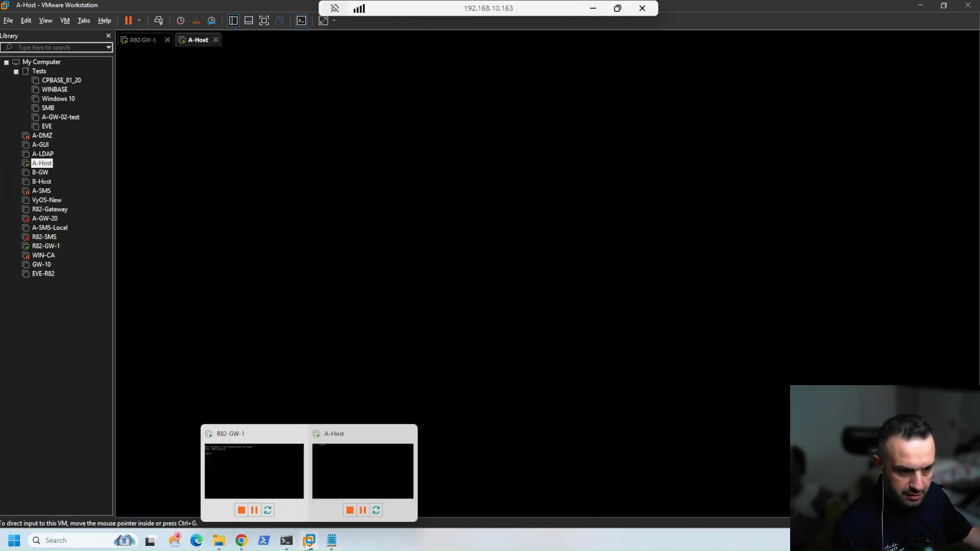
{"action": "left_click", "coordinate": [345, 465]}
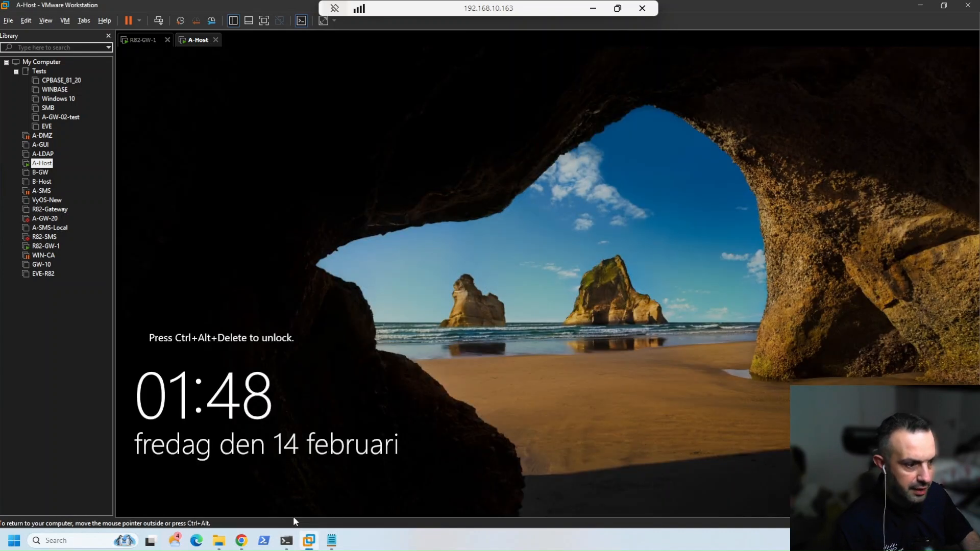
{"action": "key", "text": "ctrl+alt+Insert"}
{"action": "type", "text": "********"}
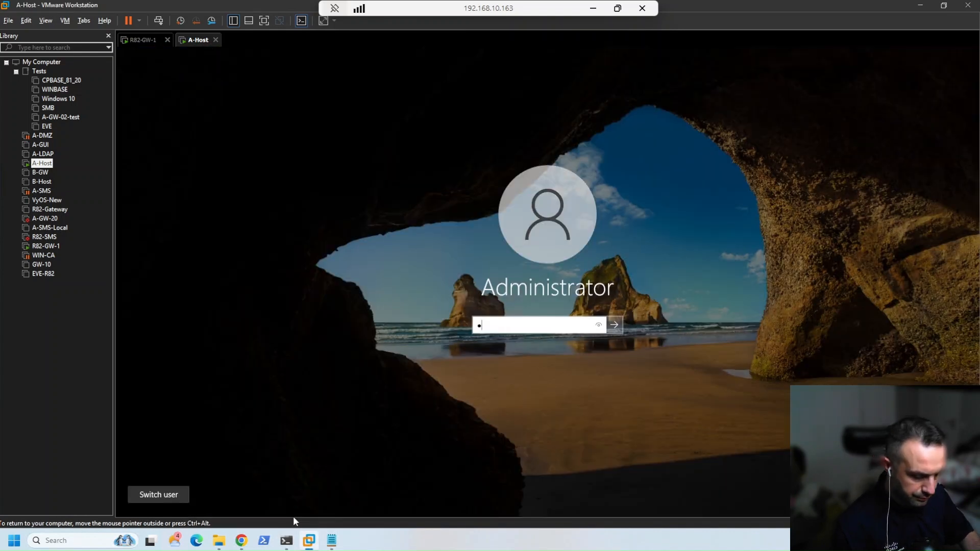
{"action": "key", "text": "Return"}
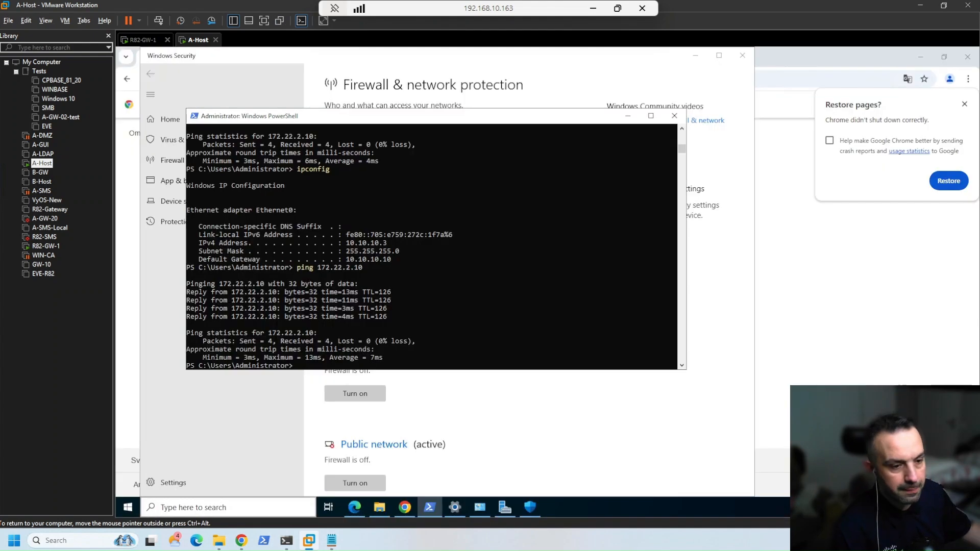
{"action": "left_click", "coordinate": [417, 317]}
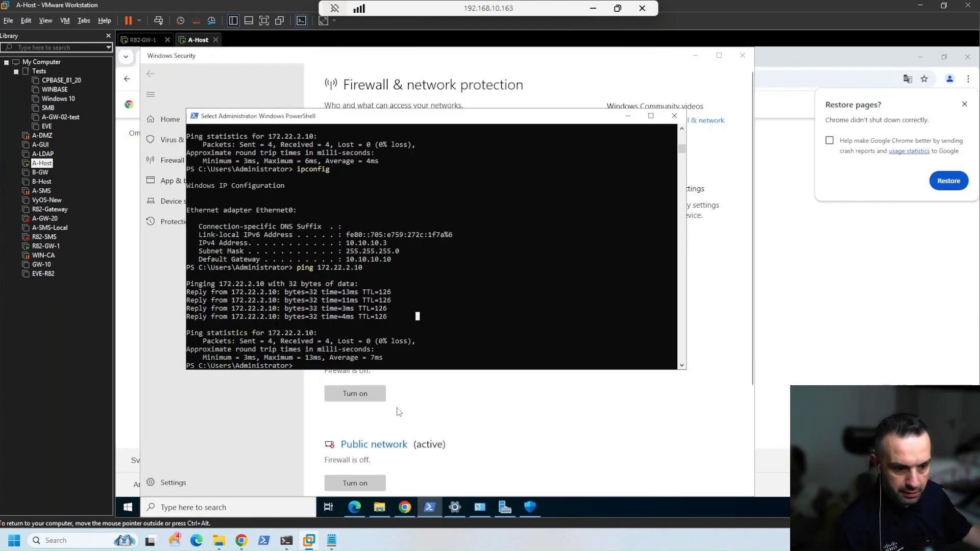
In File Explorer, open the network share \\172.22.2.10\shared
{"action": "left_click", "coordinate": [380, 507]}
{"action": "left_click", "coordinate": [371, 164]}
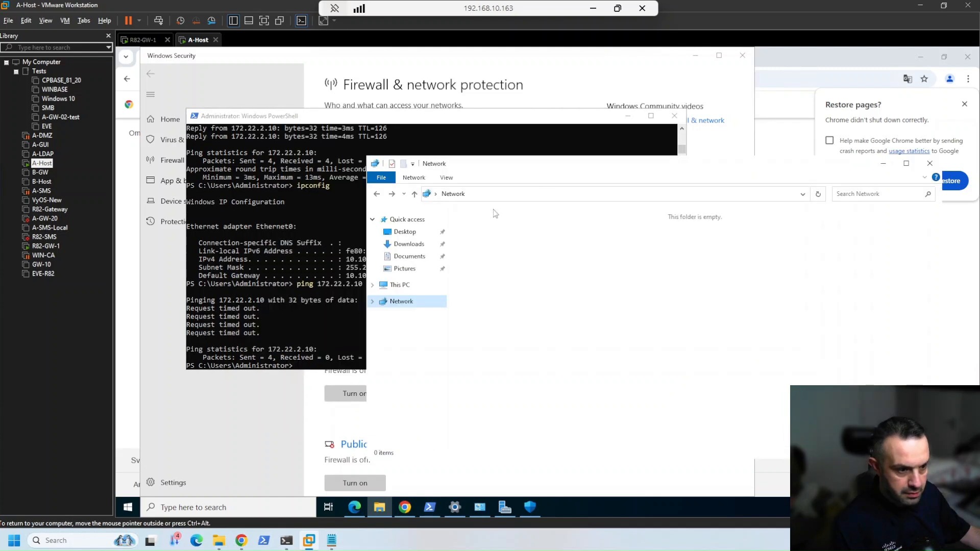
{"action": "left_click", "coordinate": [496, 195]}
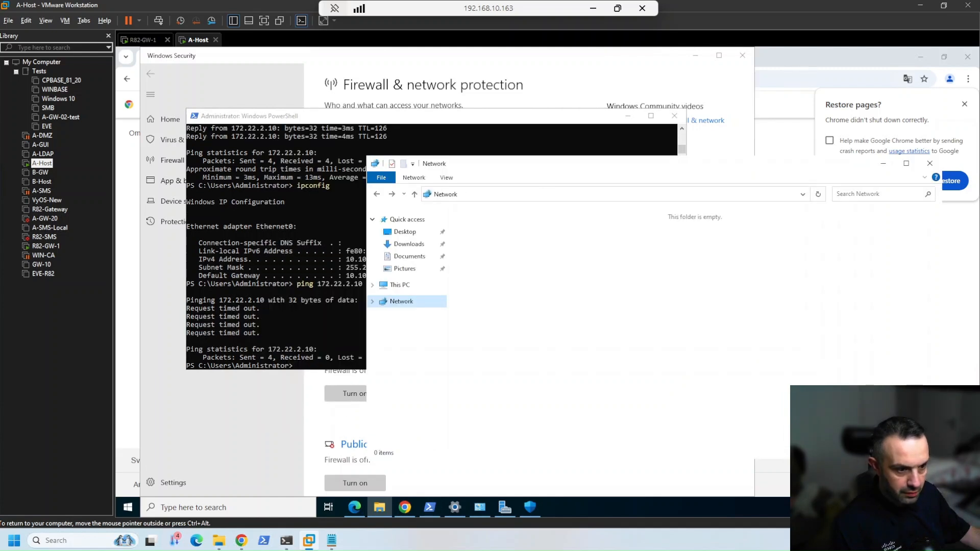
{"action": "type", "text": "\\\\172.2."}
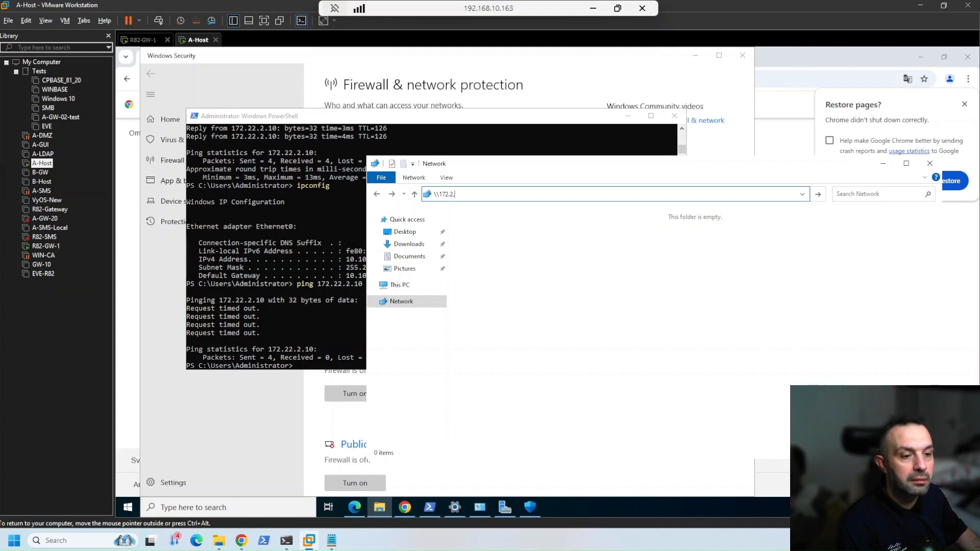
{"action": "type", "text": "22"}
{"action": "key", "text": "BackSpace"}
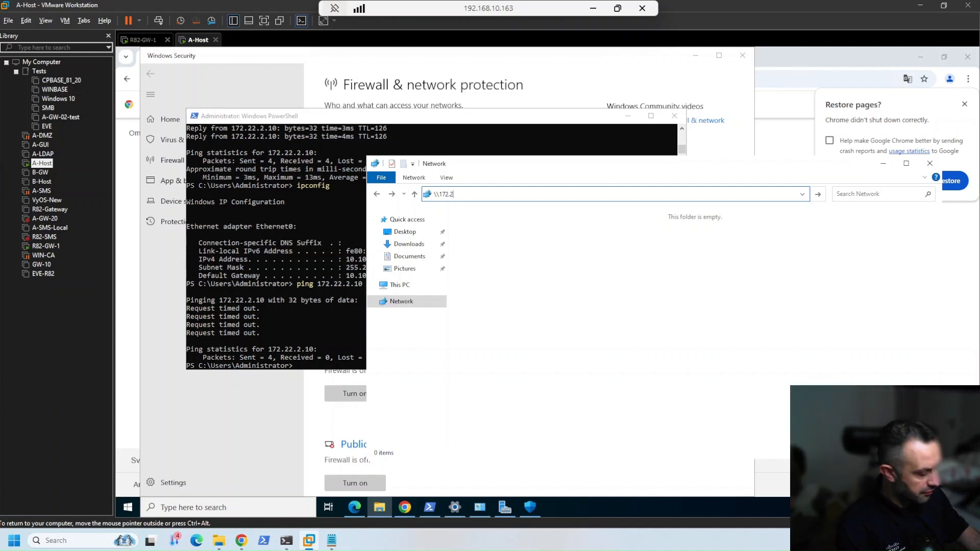
{"action": "type", "text": "0"}
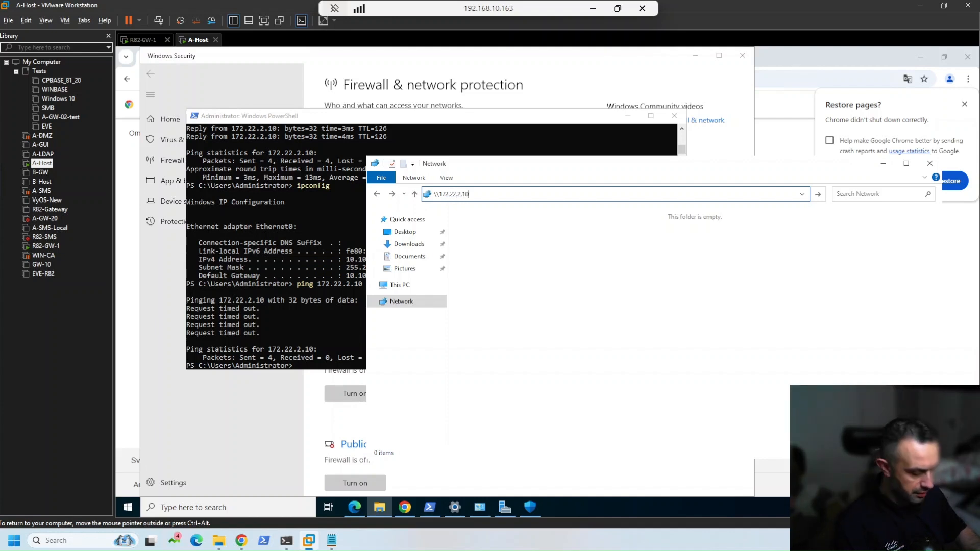
{"action": "type", "text": "\\shared"}
{"action": "key", "text": "Return"}
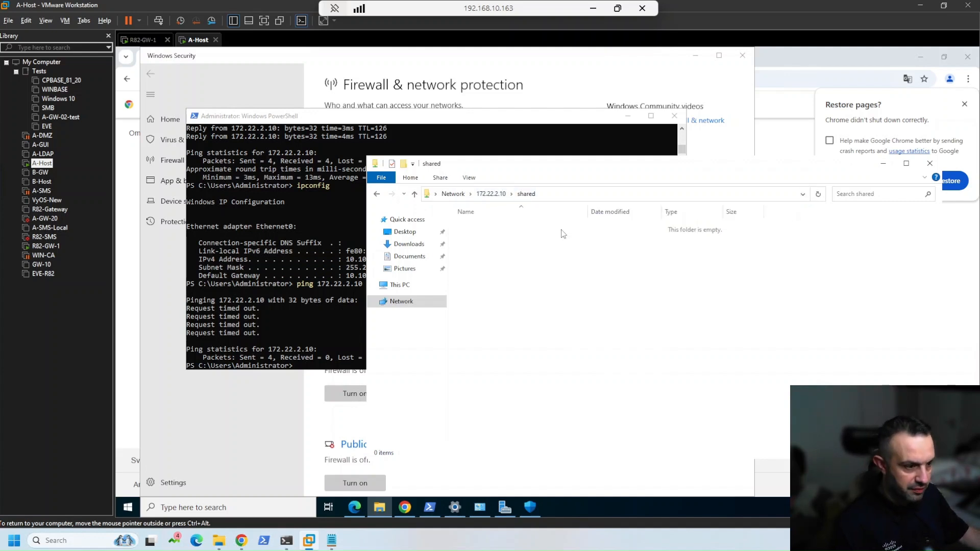
Copy the WinSCP and FileZilla setup installers from Downloads into the shared folder
{"action": "left_click", "coordinate": [409, 244]}
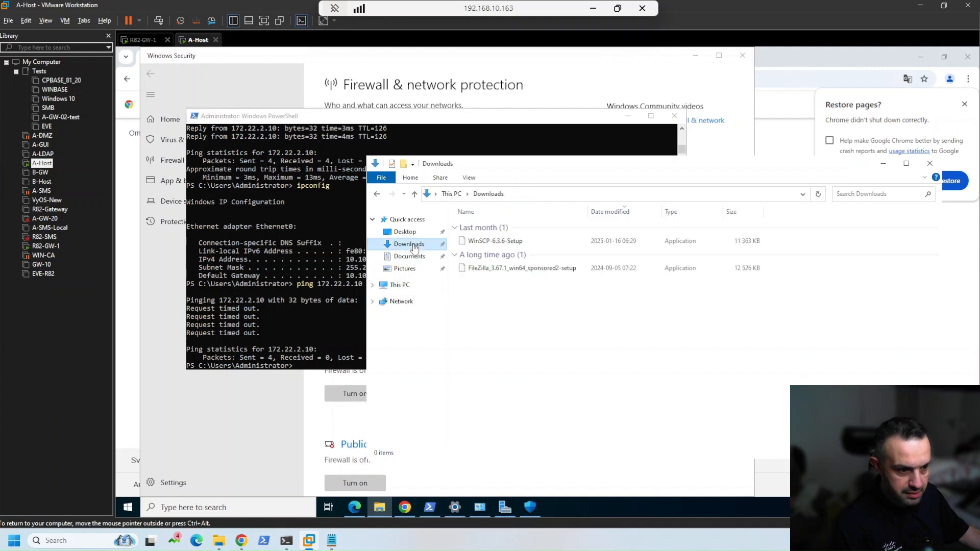
{"action": "left_click", "coordinate": [488, 241]}
{"action": "left_click", "coordinate": [491, 270], "text": "ctrl"}
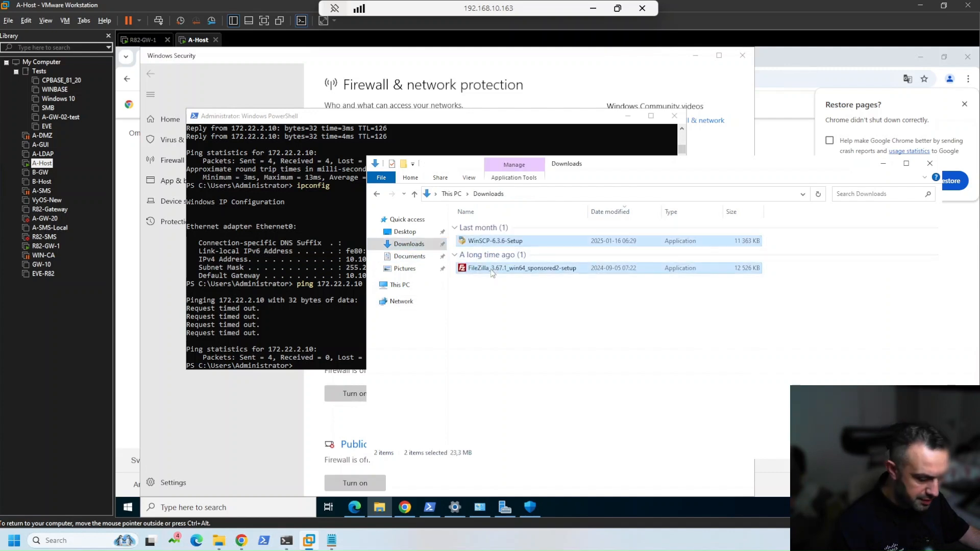
{"action": "key", "text": "alt+Left"}
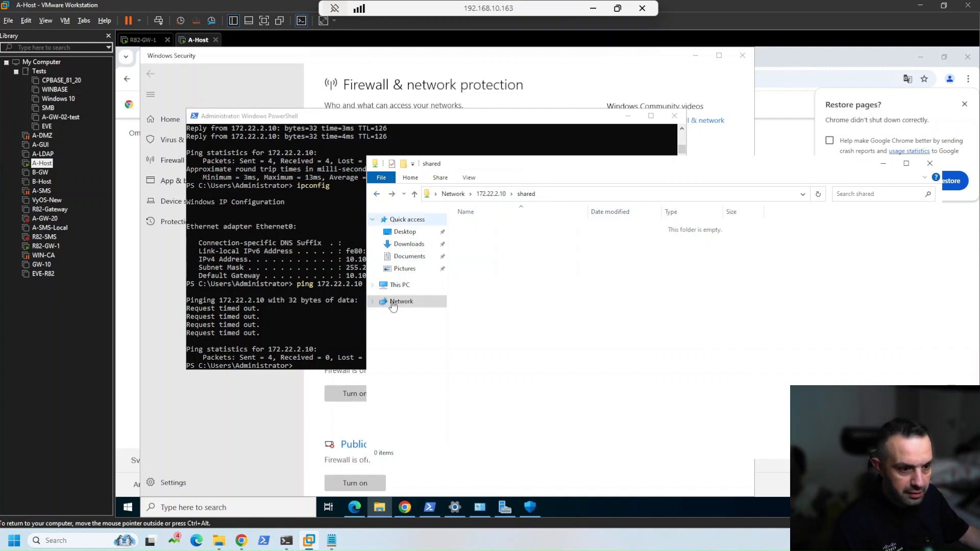
{"action": "right_click", "coordinate": [556, 329]}
{"action": "left_click", "coordinate": [579, 382]}
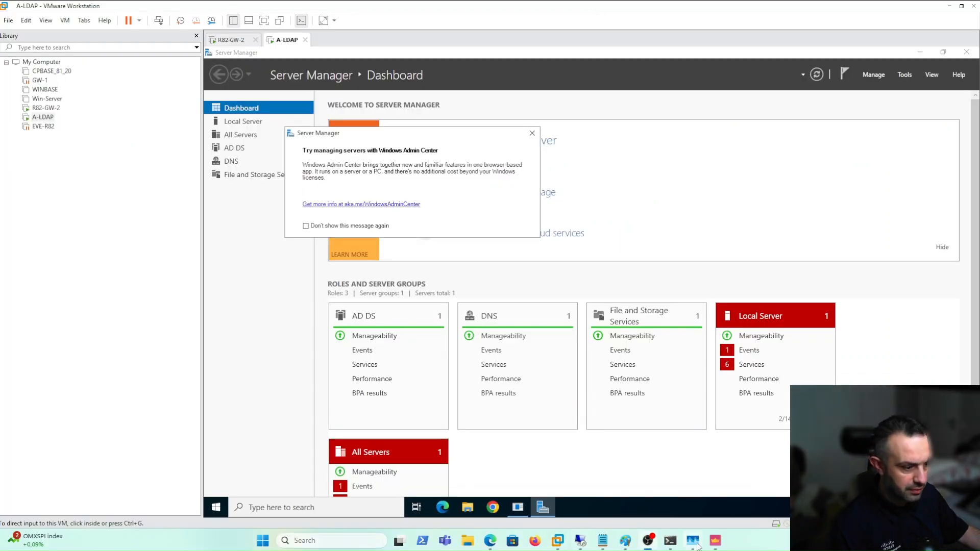
{"action": "left_click", "coordinate": [716, 541]}
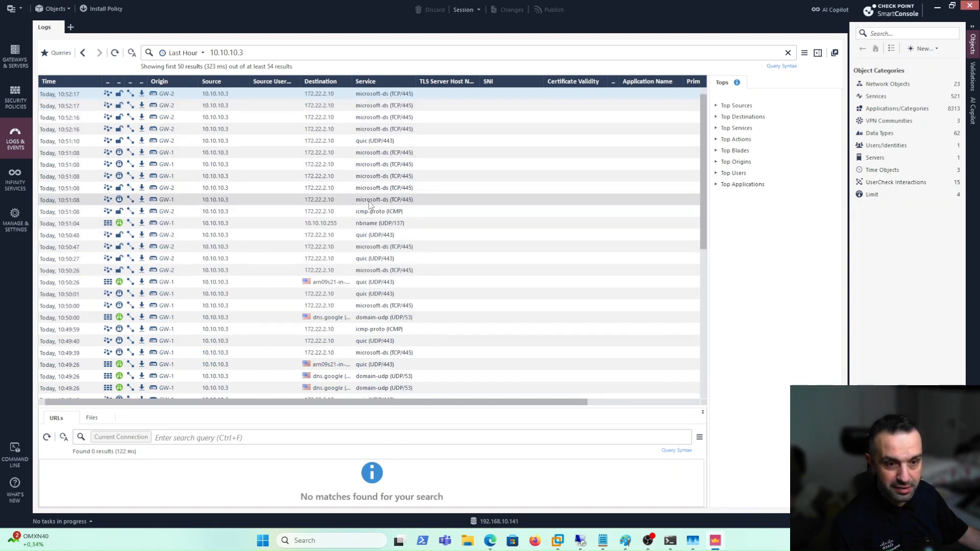
{"action": "left_click", "coordinate": [84, 53]}
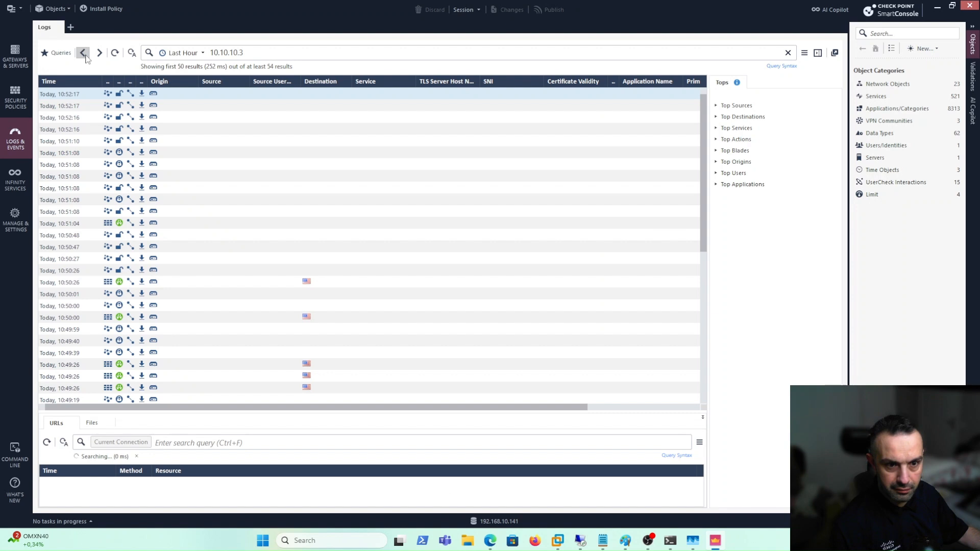
{"action": "left_click", "coordinate": [83, 53]}
{"action": "left_click", "coordinate": [83, 53]}
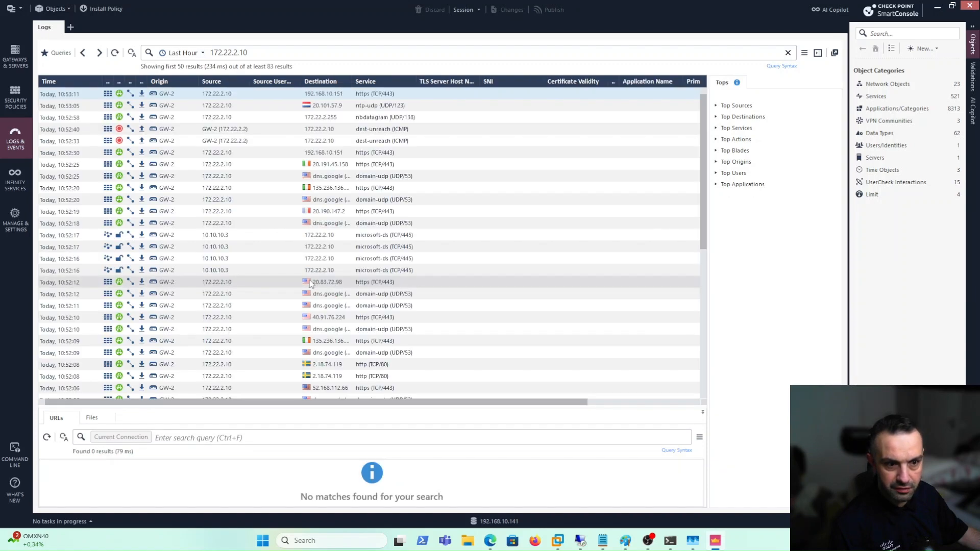
{"action": "left_click", "coordinate": [389, 247]}
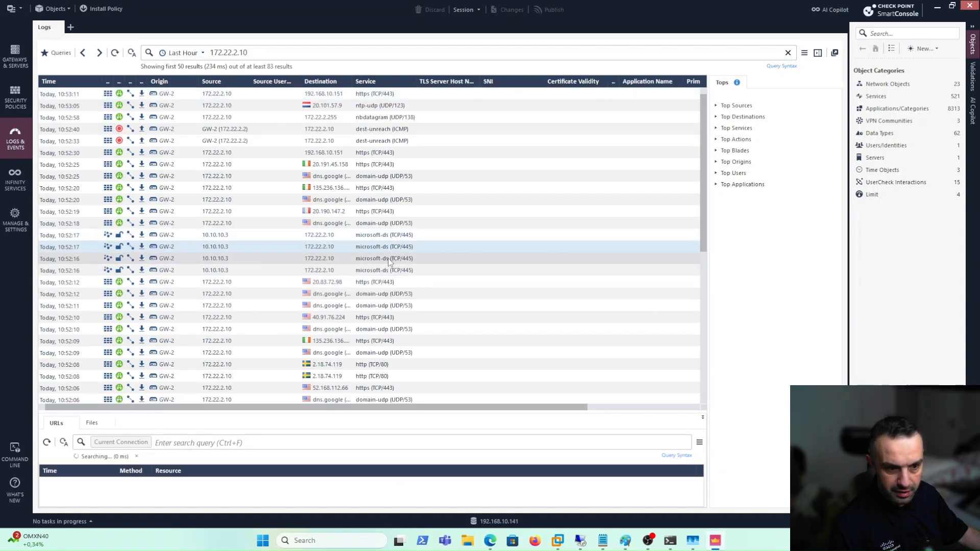
{"action": "left_click", "coordinate": [101, 58]}
{"action": "left_click", "coordinate": [100, 57]}
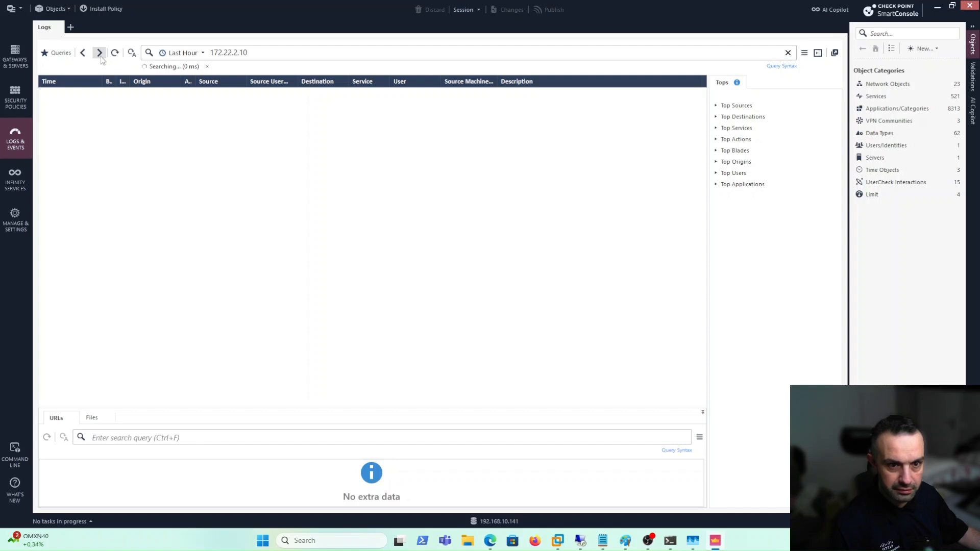
{"action": "left_click", "coordinate": [101, 57]}
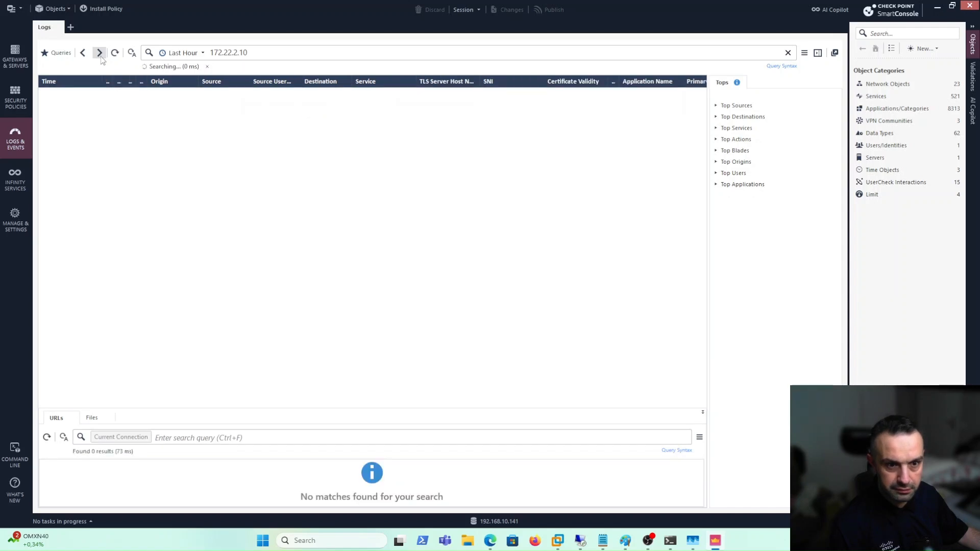
{"action": "left_click", "coordinate": [100, 57]}
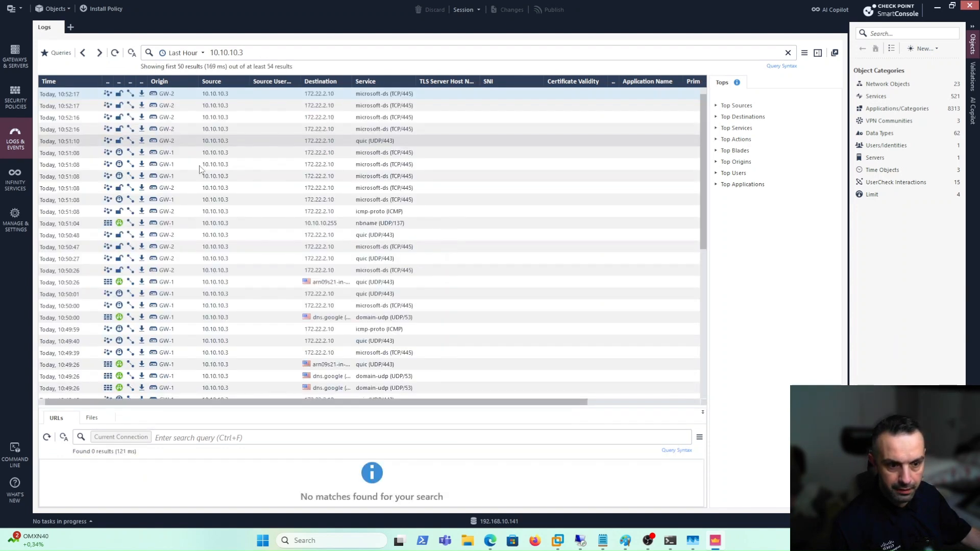
On A-LDAP, browse to C:\shared to find the FileZilla_3.67.1 and WinSCP-6.3.6 installers
{"action": "mouse_move", "coordinate": [575, 539]}
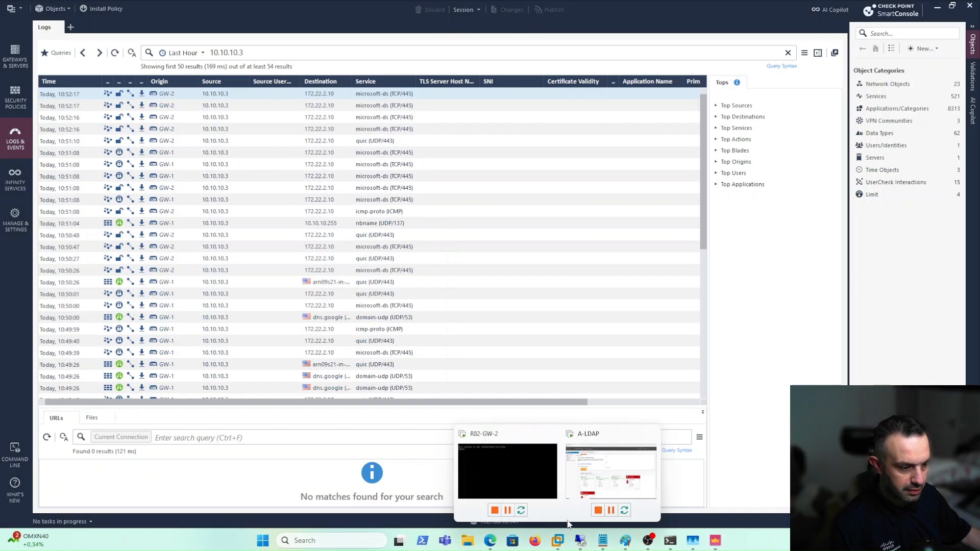
{"action": "left_click", "coordinate": [596, 483]}
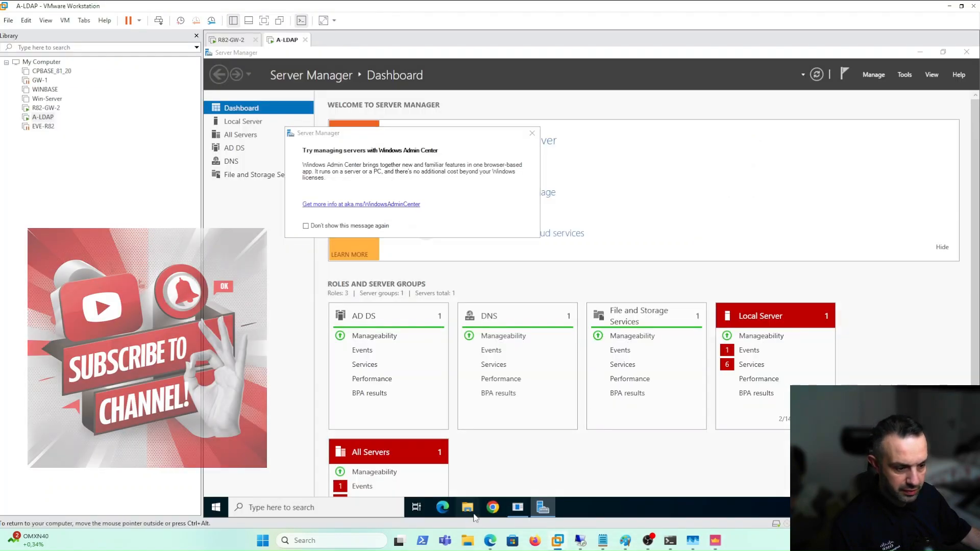
{"action": "key", "text": "super+e"}
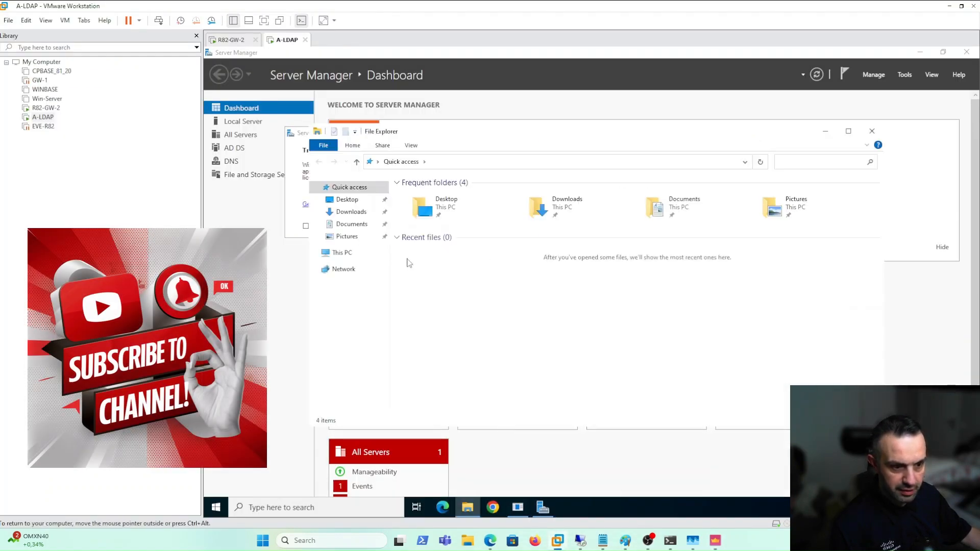
{"action": "left_click", "coordinate": [344, 252]}
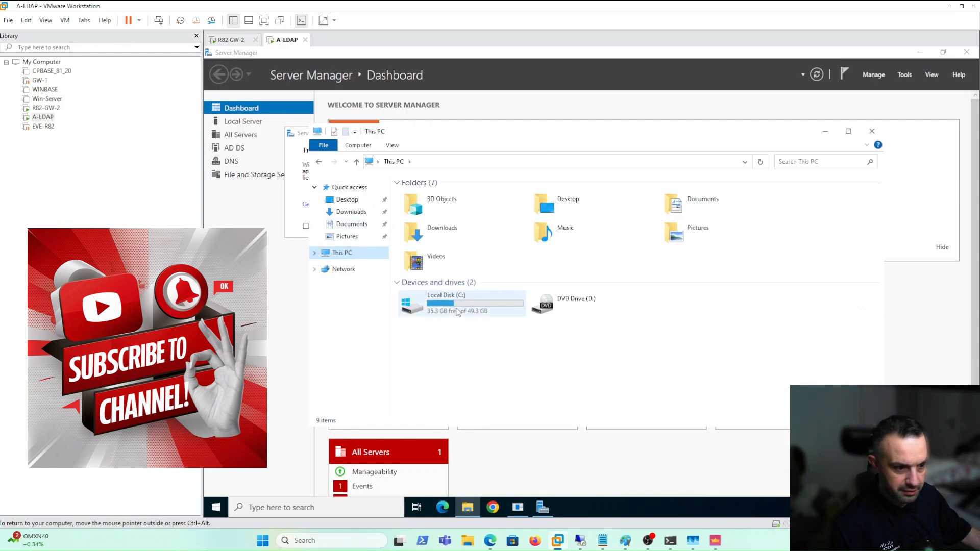
{"action": "double_click", "coordinate": [419, 307]}
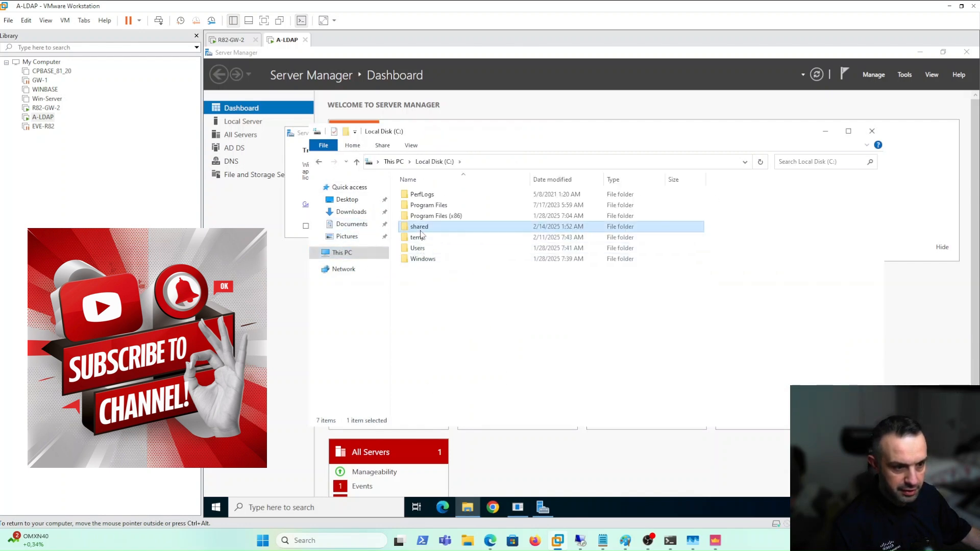
{"action": "double_click", "coordinate": [421, 227]}
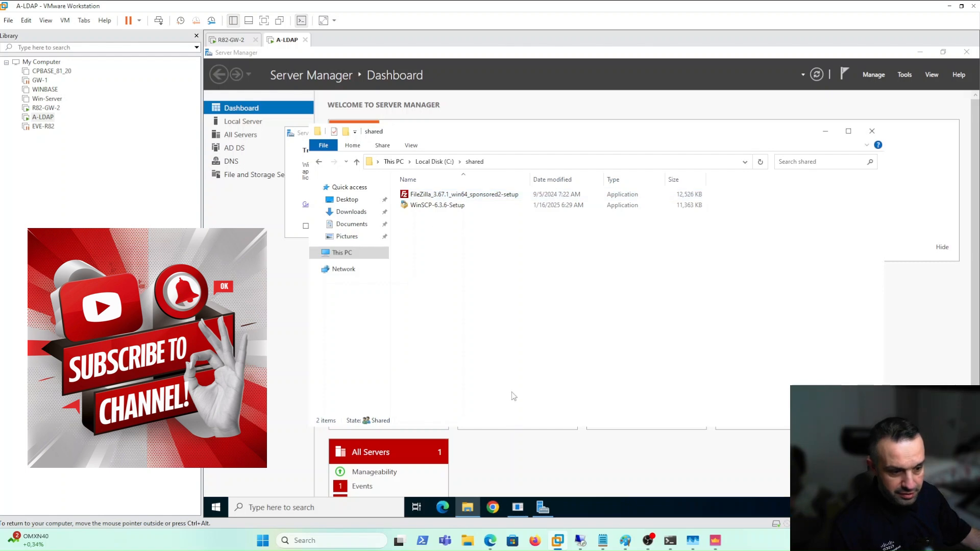